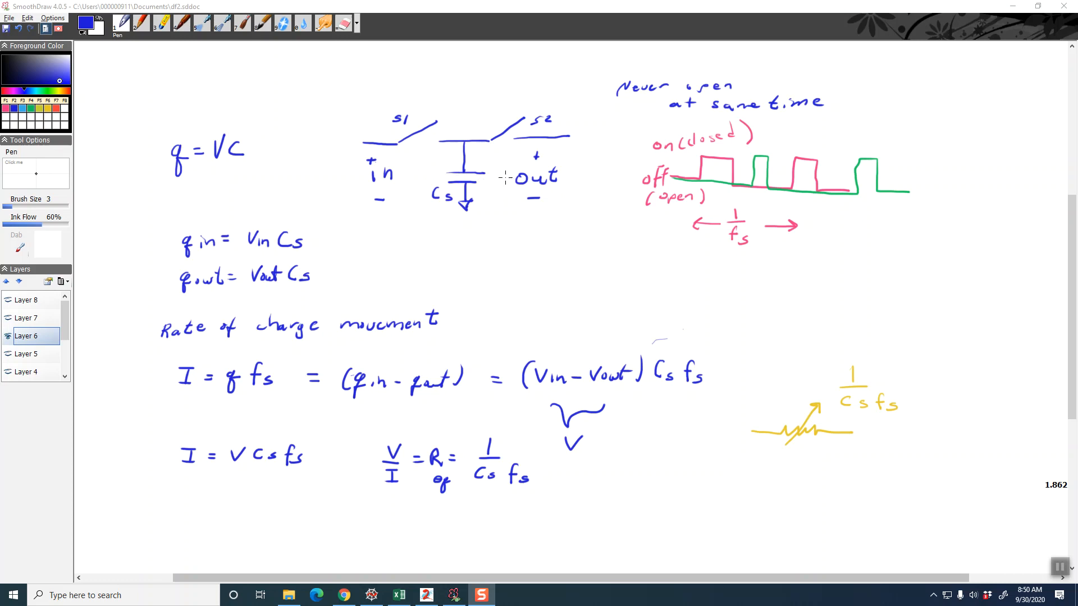
Underline the key terms in the charge-movement equations, bracket Cs fs, and point an arrow at fs in the resistance formula
{"action": "left_click", "coordinate": [181, 402]}
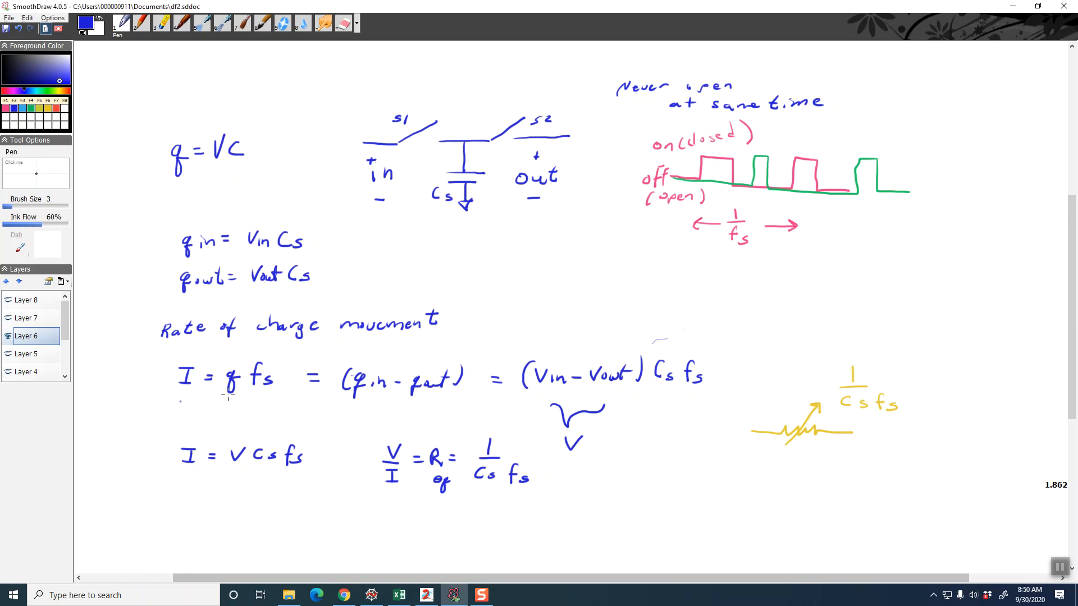
{"action": "left_click_drag", "start_coordinate": [218, 402], "coordinate": [234, 397]}
{"action": "left_click_drag", "start_coordinate": [658, 389], "coordinate": [666, 388]}
{"action": "mouse_move", "coordinate": [181, 469]}
{"action": "left_mouse_down"}
{"action": "mouse_move", "coordinate": [236, 468]}
{"action": "mouse_move", "coordinate": [278, 481]}
{"action": "mouse_move", "coordinate": [304, 470]}
{"action": "left_mouse_up"}
{"action": "left_click_drag", "start_coordinate": [479, 440], "coordinate": [479, 449]}
{"action": "mouse_move", "coordinate": [520, 513]}
{"action": "left_mouse_down"}
{"action": "mouse_move", "coordinate": [519, 498]}
{"action": "mouse_move", "coordinate": [525, 505]}
{"action": "mouse_move", "coordinate": [492, 487]}
{"action": "left_mouse_up"}
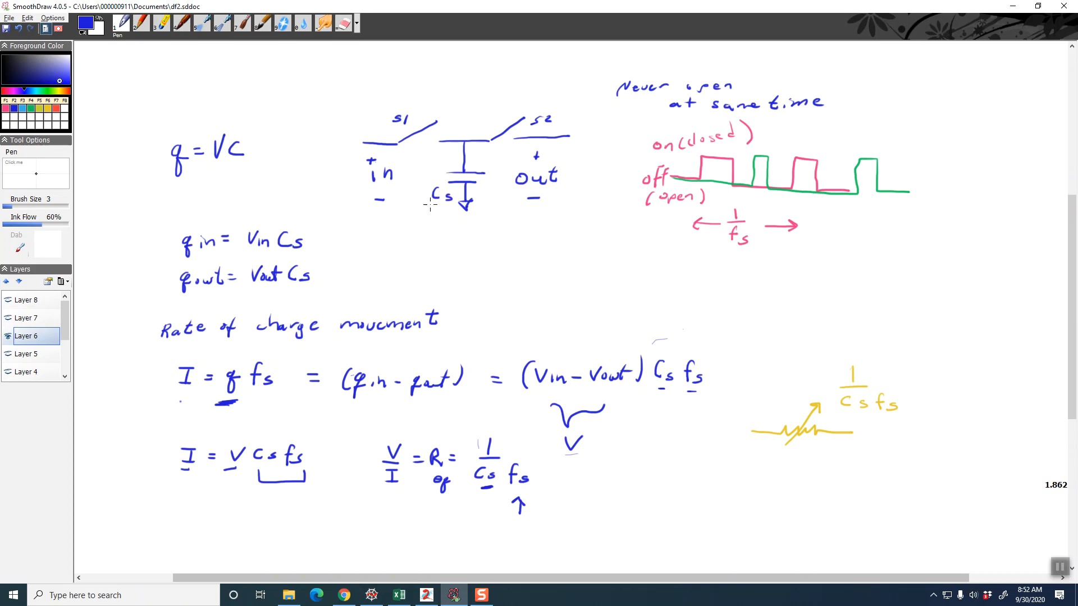
Show Layer 7 instead of Layer 6 and mark the integral symbol in the integrator block
{"action": "left_click", "coordinate": [8, 338]}
{"action": "left_click", "coordinate": [21, 319]}
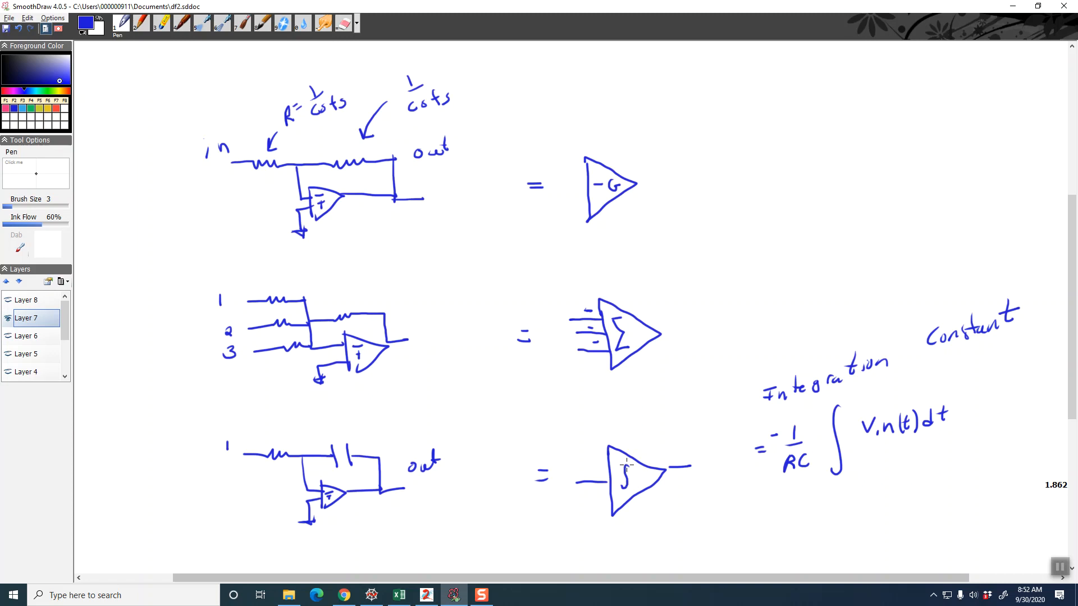
{"action": "left_click_drag", "start_coordinate": [628, 467], "coordinate": [621, 489]}
{"action": "left_click_drag", "start_coordinate": [636, 405], "coordinate": [634, 441]}
Show Layer 8 instead of Layer 7, complete the a2/a1 label above the second integrator, and circle it
{"action": "left_click", "coordinate": [8, 319]}
{"action": "left_click", "coordinate": [28, 301]}
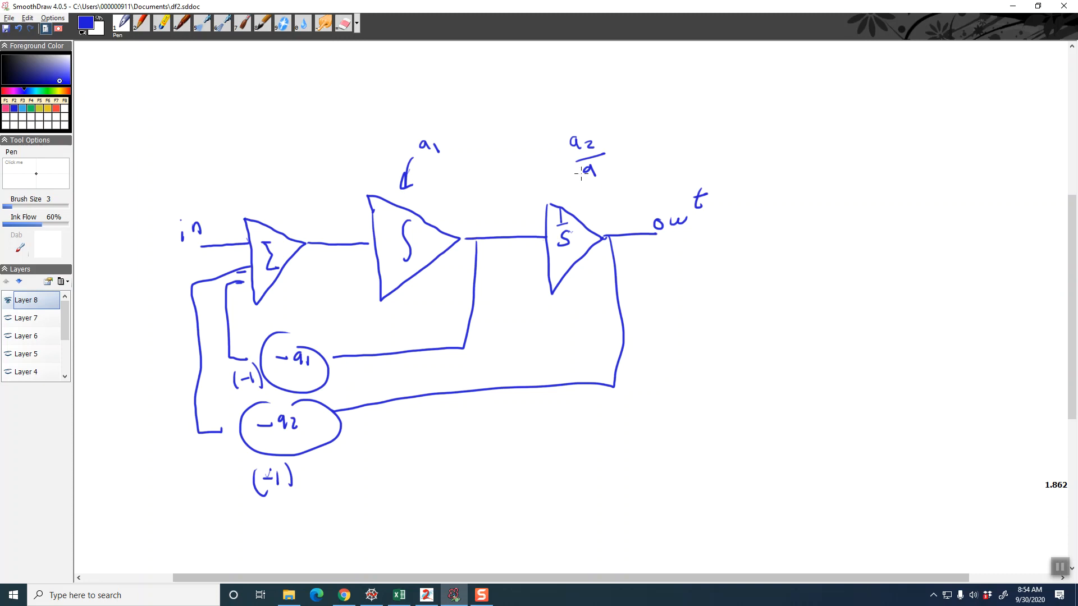
{"action": "left_click_drag", "start_coordinate": [600, 167], "coordinate": [603, 177]}
{"action": "mouse_move", "coordinate": [564, 127]}
{"action": "left_mouse_down"}
{"action": "mouse_move", "coordinate": [620, 179]}
{"action": "mouse_move", "coordinate": [550, 132]}
{"action": "left_mouse_up"}
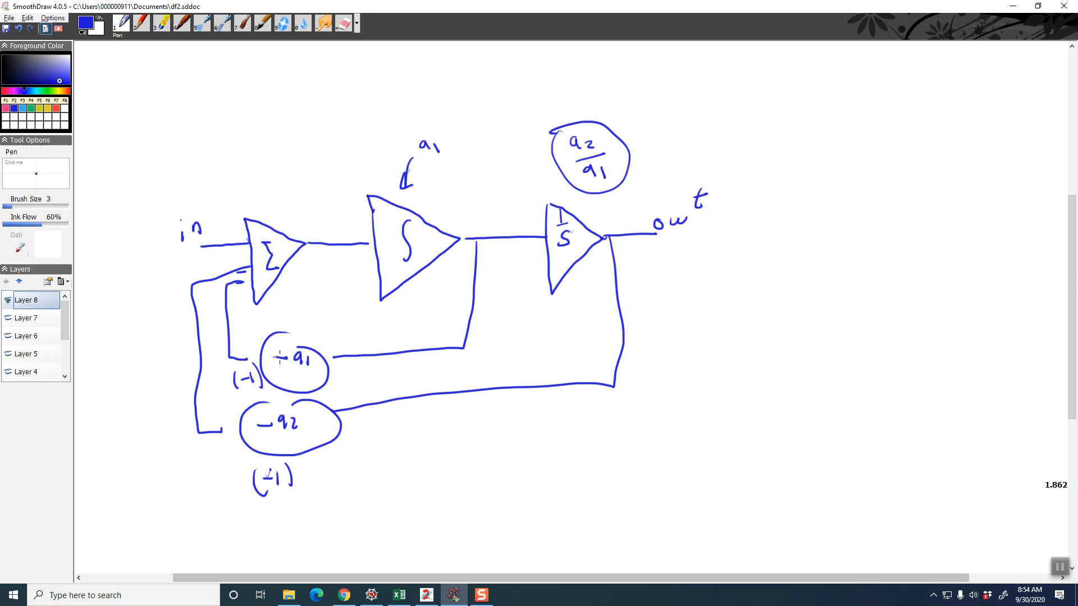
Change the feedback gains to +a1 and +a2 and add a minus sign at the summing block's input
{"action": "left_click_drag", "start_coordinate": [280, 352], "coordinate": [281, 365]}
{"action": "left_click_drag", "start_coordinate": [264, 411], "coordinate": [263, 432]}
{"action": "mouse_move", "coordinate": [238, 258]}
{"action": "left_mouse_down"}
{"action": "mouse_move", "coordinate": [252, 254]}
{"action": "mouse_move", "coordinate": [245, 263]}
{"action": "left_mouse_up"}
Write the frequency specification f0 = 10 KHz below the block diagram's output
{"action": "mouse_move", "coordinate": [680, 252]}
{"action": "left_mouse_down"}
{"action": "mouse_move", "coordinate": [677, 268]}
{"action": "mouse_move", "coordinate": [705, 255]}
{"action": "left_mouse_up"}
{"action": "left_click_drag", "start_coordinate": [696, 261], "coordinate": [736, 253]}
{"action": "mouse_move", "coordinate": [746, 247]}
{"action": "left_mouse_down"}
{"action": "mouse_move", "coordinate": [747, 259]}
{"action": "mouse_move", "coordinate": [760, 258]}
{"action": "left_mouse_up"}
{"action": "left_click_drag", "start_coordinate": [766, 246], "coordinate": [766, 258]}
{"action": "left_click_drag", "start_coordinate": [758, 254], "coordinate": [786, 257]}
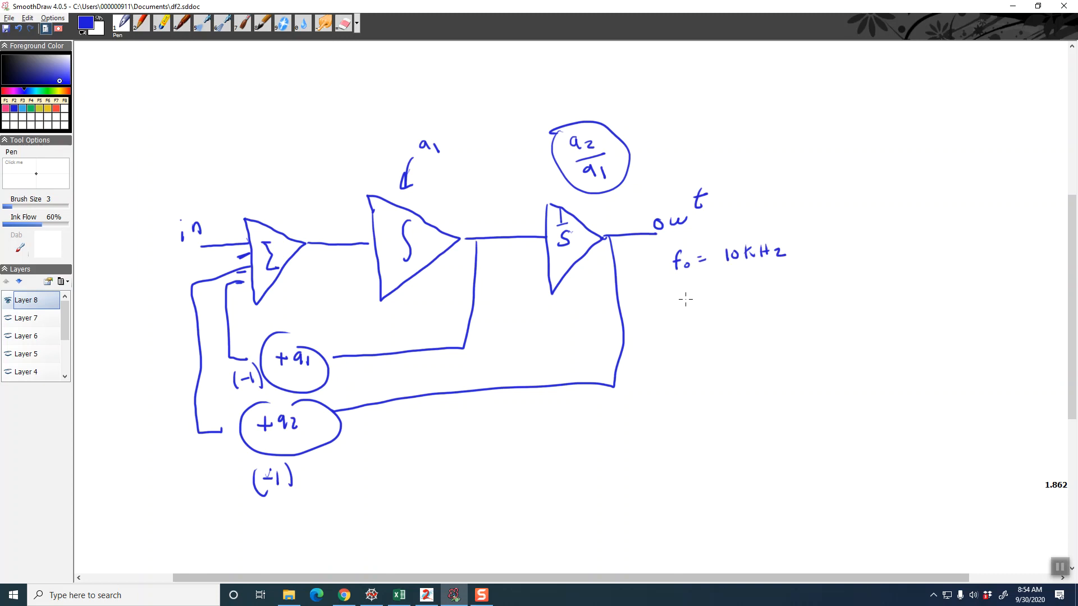
Write blank entries for a1 = and a2 = below the frequency specification, and note .707 beneath them
{"action": "mouse_move", "coordinate": [688, 302]}
{"action": "left_mouse_down"}
{"action": "mouse_move", "coordinate": [691, 345]}
{"action": "mouse_move", "coordinate": [706, 347]}
{"action": "mouse_move", "coordinate": [718, 302]}
{"action": "mouse_move", "coordinate": [729, 342]}
{"action": "left_mouse_up"}
{"action": "left_click", "coordinate": [719, 399]}
{"action": "left_click_drag", "start_coordinate": [724, 389], "coordinate": [731, 401]}
{"action": "left_click_drag", "start_coordinate": [742, 387], "coordinate": [756, 400]}
Check the scaled coefficients in column K of the Excel workbook, and return to the SmoothDraw block diagram
{"action": "key", "text": "alt+Tab"}
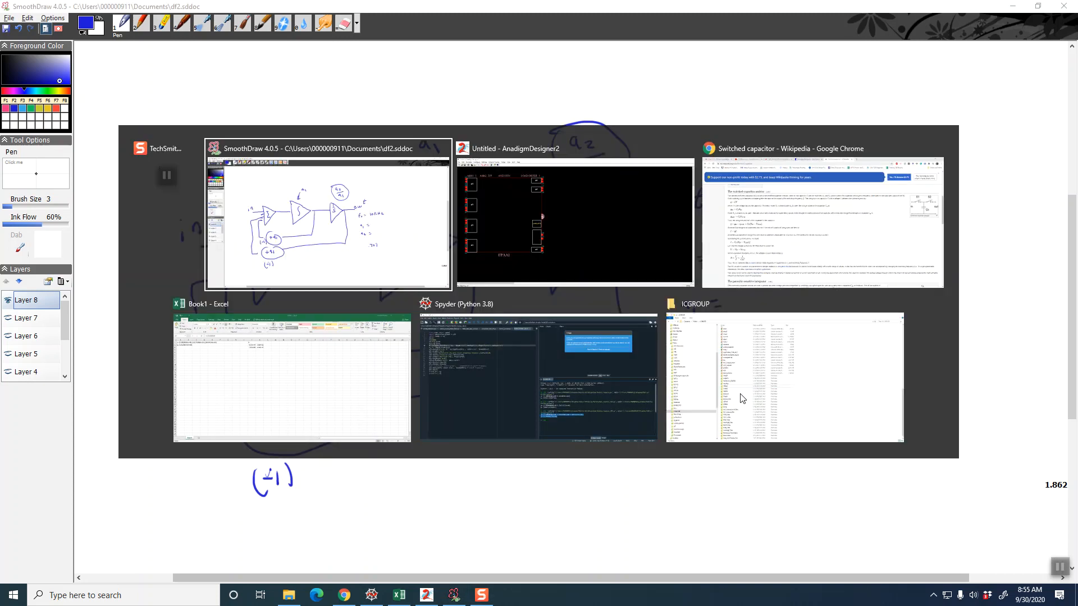
{"action": "key", "text": "alt+Tab"}
{"action": "key", "text": "alt+Tab"}
{"action": "key", "text": "alt+Tab"}
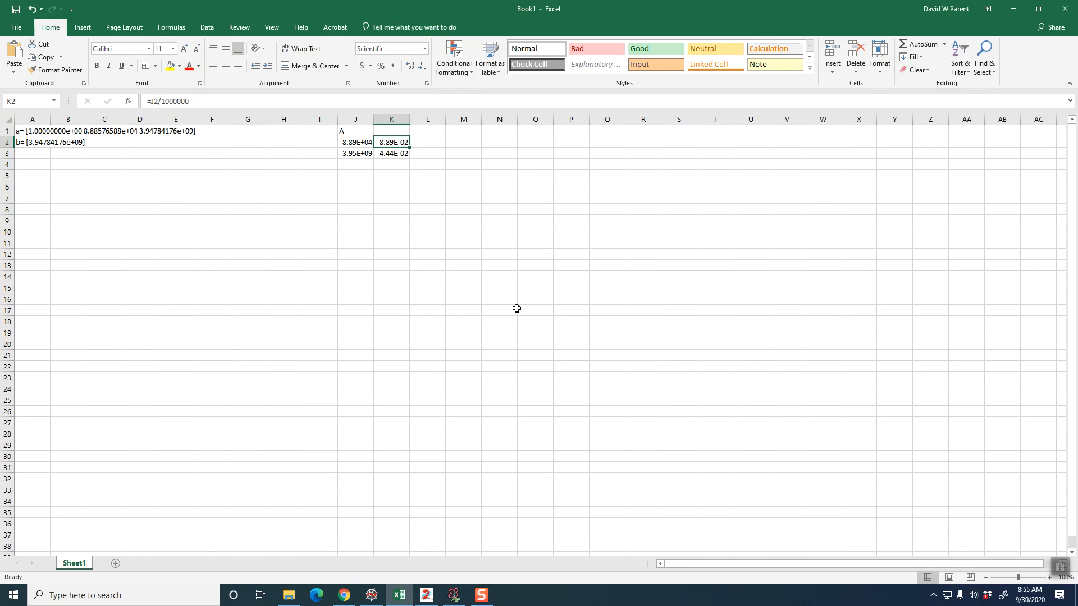
{"action": "key", "text": "alt+Tab"}
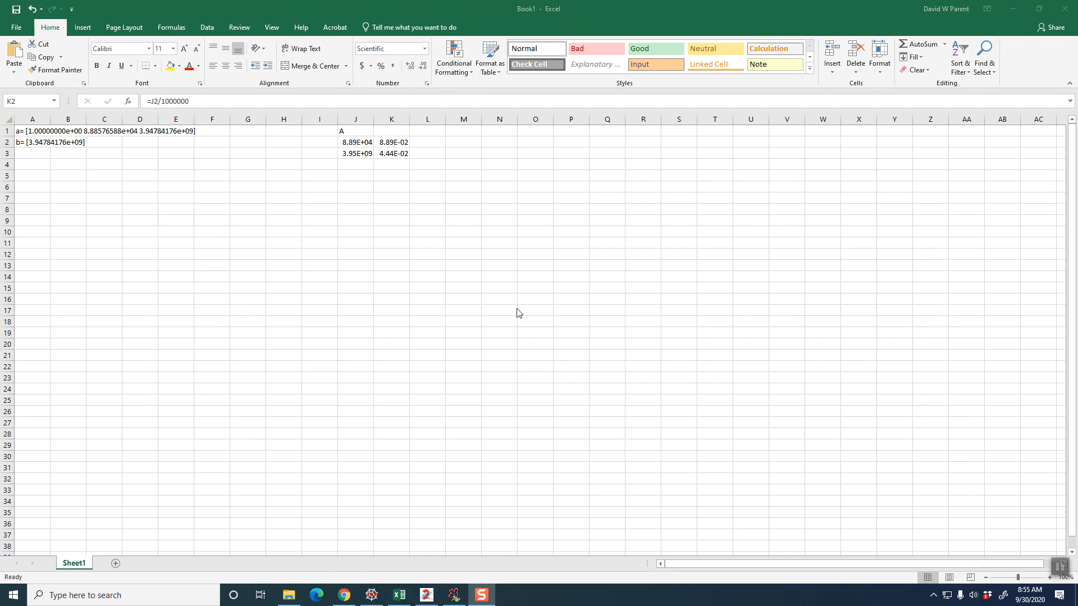
{"action": "key", "text": "alt+Tab"}
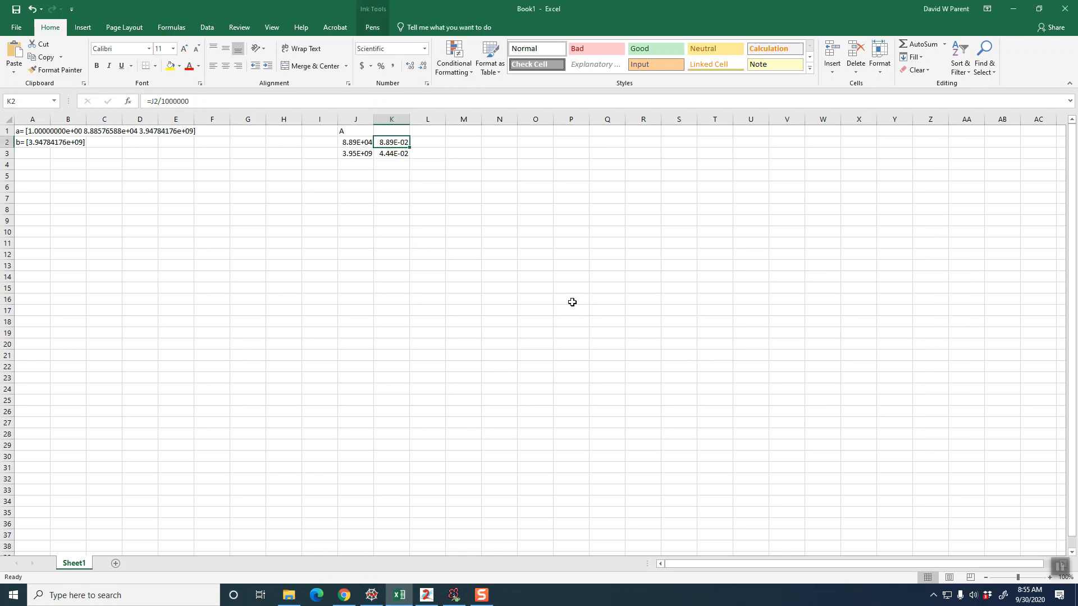
{"action": "key", "text": "alt+Tab"}
{"action": "key", "text": "alt+Tab"}
{"action": "key", "text": "alt+Tab"}
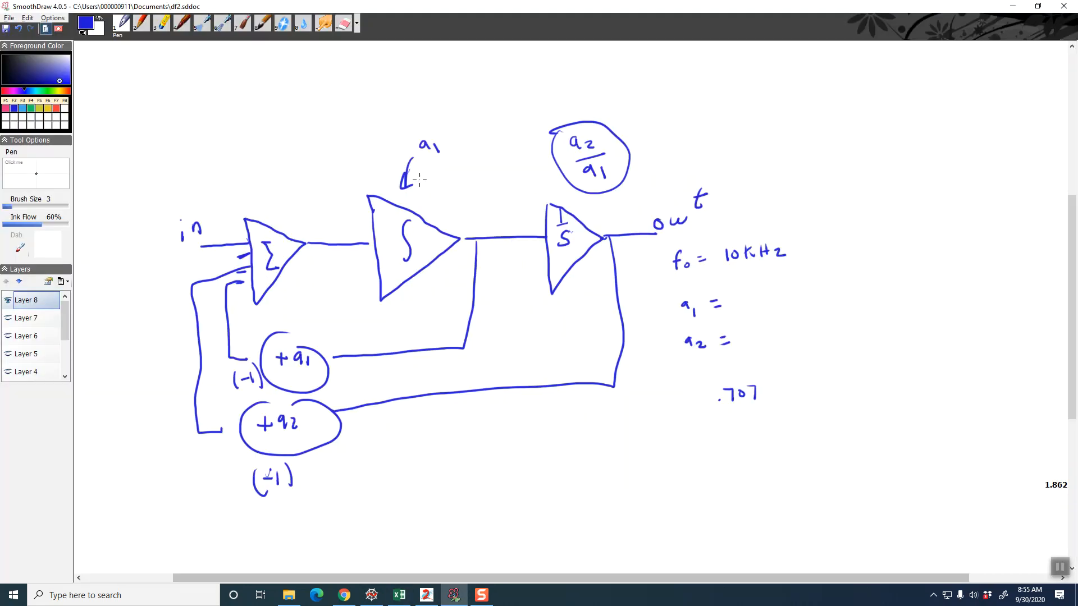
Write .044 over 1 x 10^-6 beside the first integrator, under the a1 label
{"action": "left_click", "coordinate": [433, 198]}
{"action": "left_click_drag", "start_coordinate": [443, 187], "coordinate": [481, 195]}
{"action": "mouse_move", "coordinate": [470, 211]}
{"action": "left_mouse_down"}
{"action": "mouse_move", "coordinate": [468, 224]}
{"action": "mouse_move", "coordinate": [481, 222]}
{"action": "left_mouse_up"}
{"action": "mouse_move", "coordinate": [482, 209]}
{"action": "left_mouse_down"}
{"action": "mouse_move", "coordinate": [474, 223]}
{"action": "mouse_move", "coordinate": [488, 207]}
{"action": "left_mouse_up"}
{"action": "left_click_drag", "start_coordinate": [492, 194], "coordinate": [505, 193]}
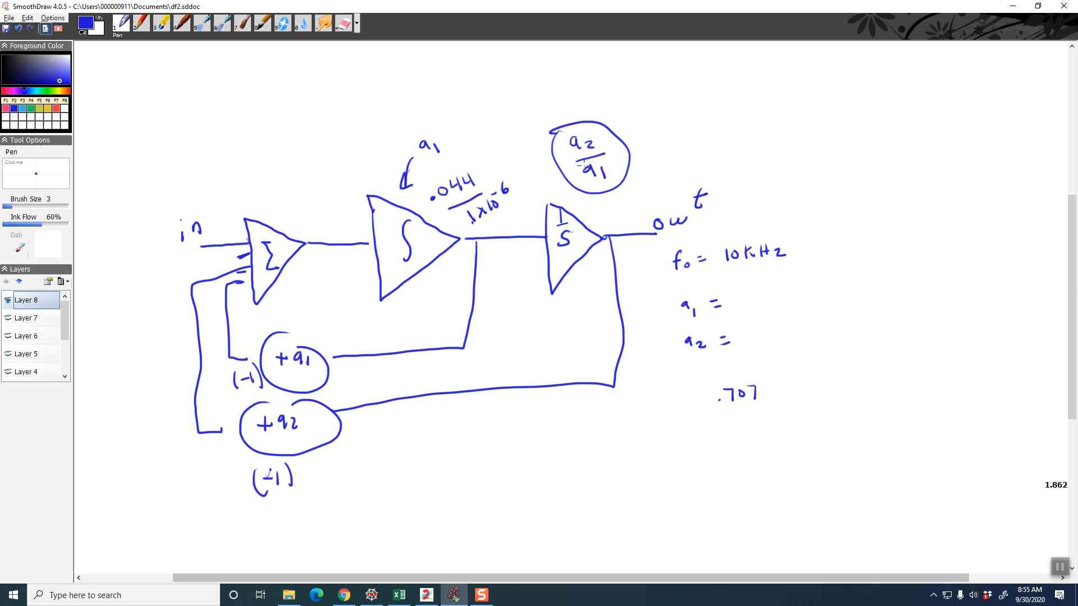
Write .0891 over 1 x 10^-6 below the second integrator
{"action": "left_click", "coordinate": [550, 322]}
{"action": "mouse_move", "coordinate": [562, 309]}
{"action": "left_mouse_down"}
{"action": "mouse_move", "coordinate": [587, 299]}
{"action": "mouse_move", "coordinate": [604, 307]}
{"action": "mouse_move", "coordinate": [594, 351]}
{"action": "left_mouse_up"}
{"action": "left_click_drag", "start_coordinate": [594, 343], "coordinate": [607, 349]}
{"action": "left_click_drag", "start_coordinate": [612, 336], "coordinate": [617, 333]}
Recheck the coefficients in the Excel workbook against the handwritten integrator values, and return to the SmoothDraw diagram
{"action": "key", "text": "alt+Tab"}
{"action": "key", "text": "alt+Tab"}
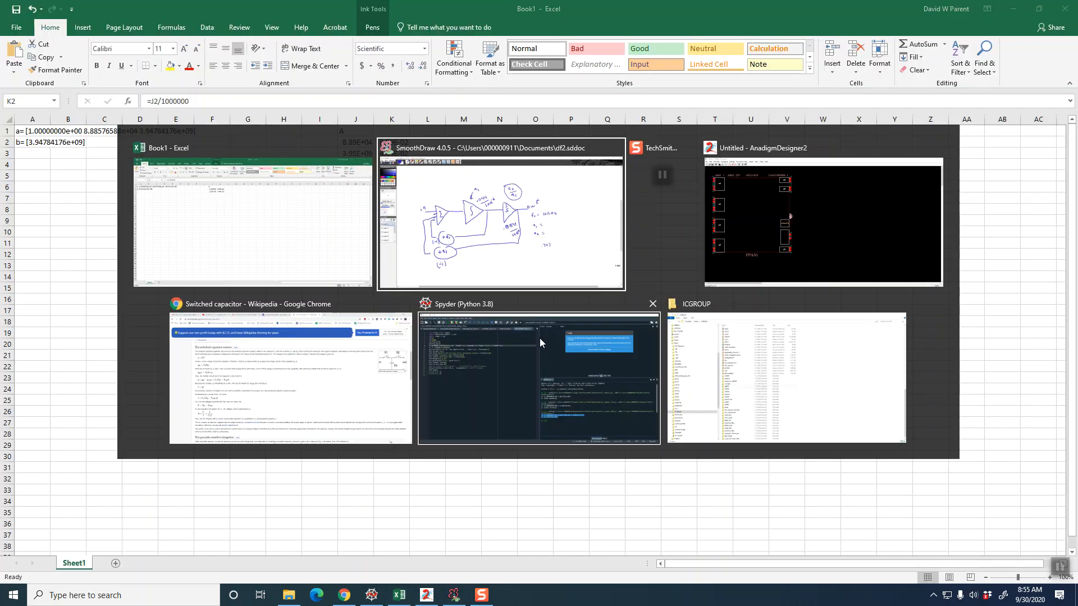
{"action": "key", "text": "alt+Tab"}
{"action": "key", "text": "alt+Tab"}
{"action": "key", "text": "alt+Tab"}
{"action": "key", "text": "alt+Tab"}
{"action": "key", "text": "alt+Tab"}
{"action": "key", "text": "alt+Tab"}
{"action": "key", "text": "alt+Tab"}
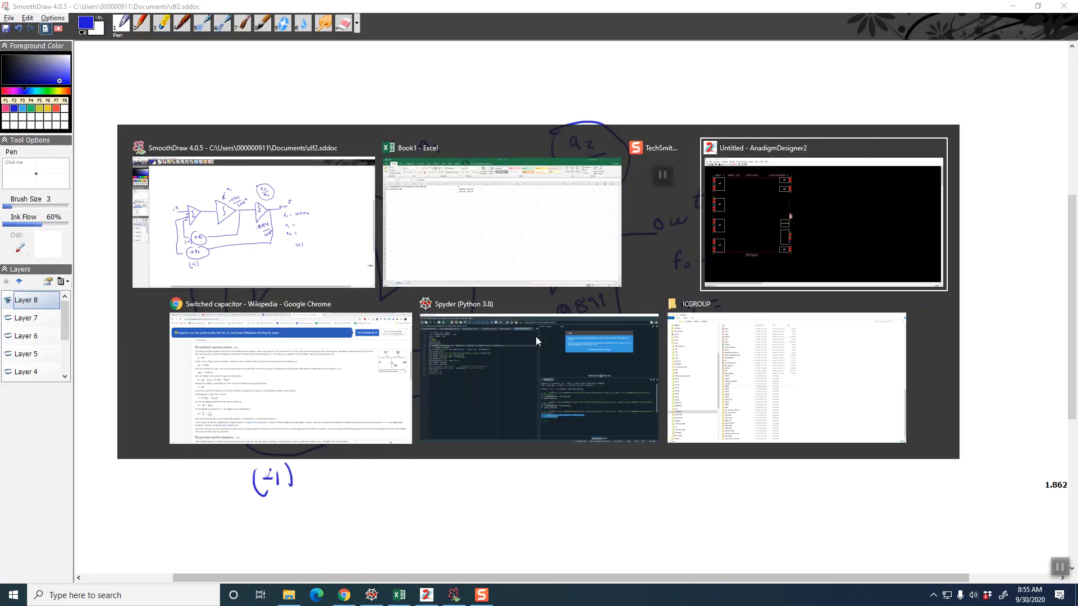
{"action": "key", "text": "alt+Tab"}
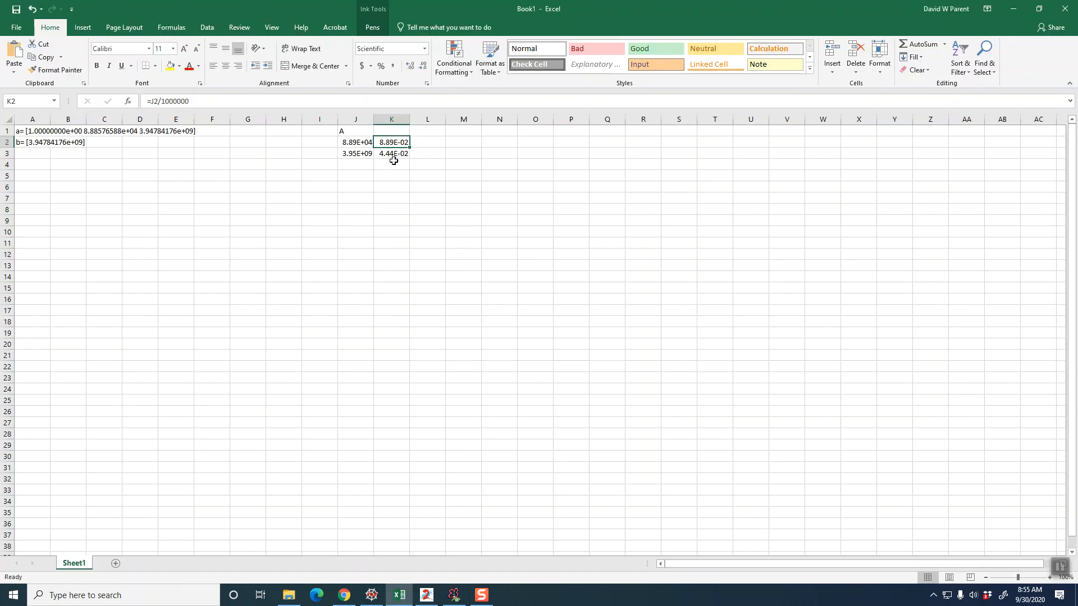
{"action": "key", "text": "alt+Tab"}
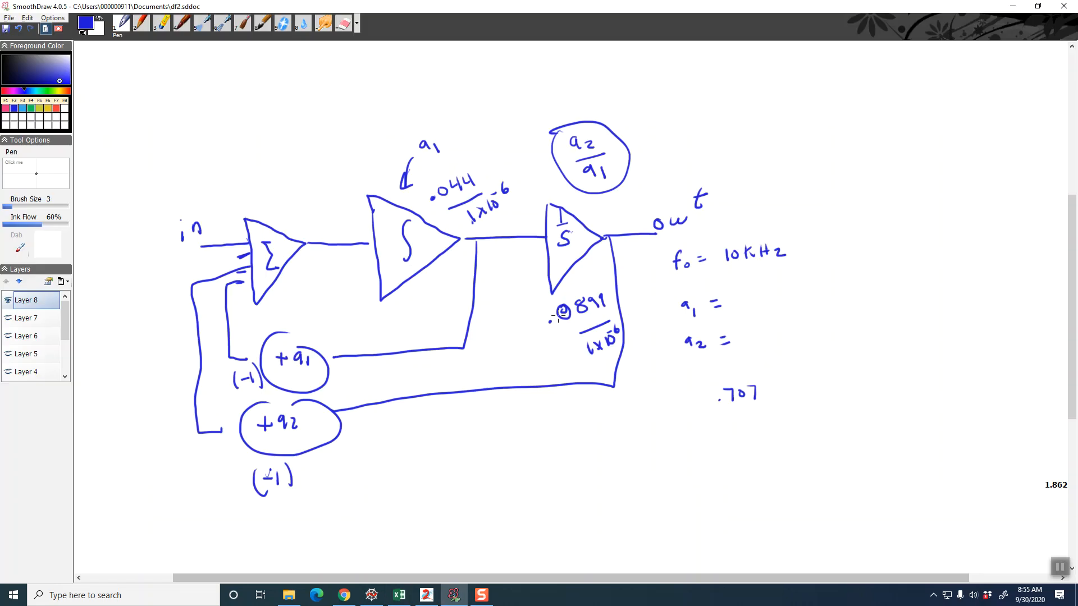
Swap the integrator values with arrows: box .0891 and point it to the first integrator, circle .044 and point it to the second
{"action": "mouse_move", "coordinate": [531, 302]}
{"action": "left_mouse_down"}
{"action": "mouse_move", "coordinate": [529, 326]}
{"action": "mouse_move", "coordinate": [620, 362]}
{"action": "mouse_move", "coordinate": [602, 295]}
{"action": "mouse_move", "coordinate": [534, 302]}
{"action": "mouse_move", "coordinate": [436, 276]}
{"action": "mouse_move", "coordinate": [431, 288]}
{"action": "left_mouse_up"}
{"action": "mouse_move", "coordinate": [443, 173]}
{"action": "left_mouse_down"}
{"action": "mouse_move", "coordinate": [433, 223]}
{"action": "mouse_move", "coordinate": [436, 175]}
{"action": "left_mouse_up"}
{"action": "mouse_move", "coordinate": [505, 191]}
{"action": "left_mouse_down"}
{"action": "mouse_move", "coordinate": [567, 191]}
{"action": "mouse_move", "coordinate": [563, 202]}
{"action": "left_mouse_up"}
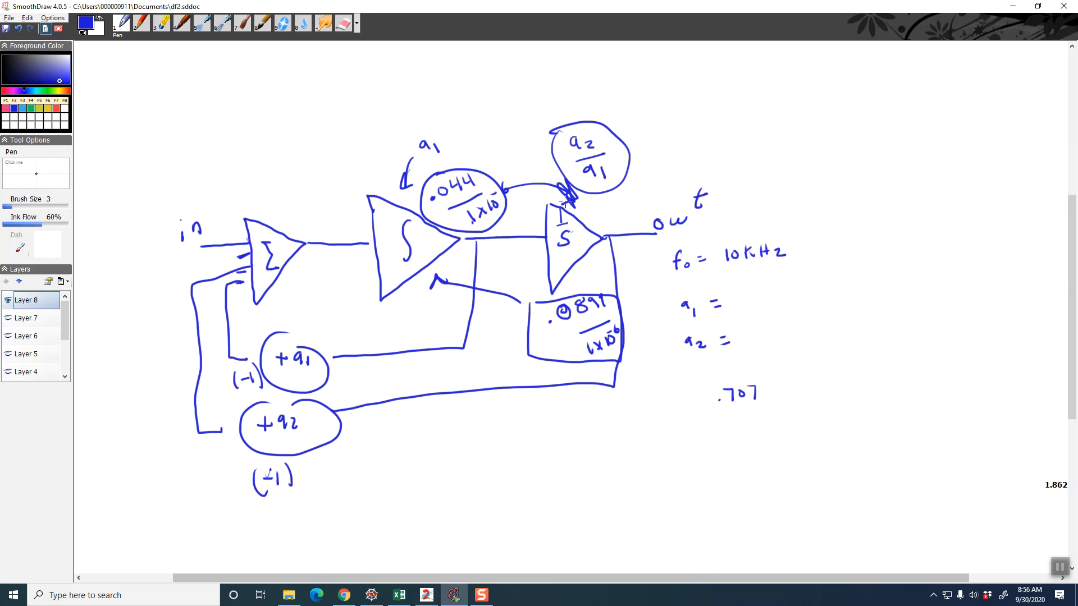
View the AnadigmDesigner2 License Key Generator page in Chrome, and return to the AnadigmDesigner2 design
{"action": "left_click", "coordinate": [427, 595]}
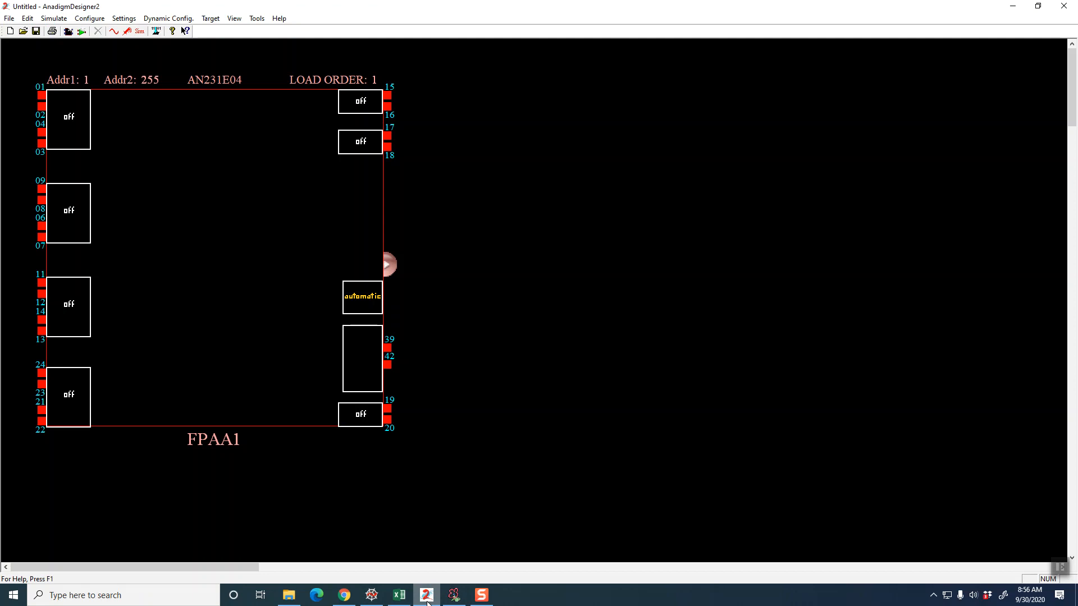
{"action": "left_click", "coordinate": [344, 595]}
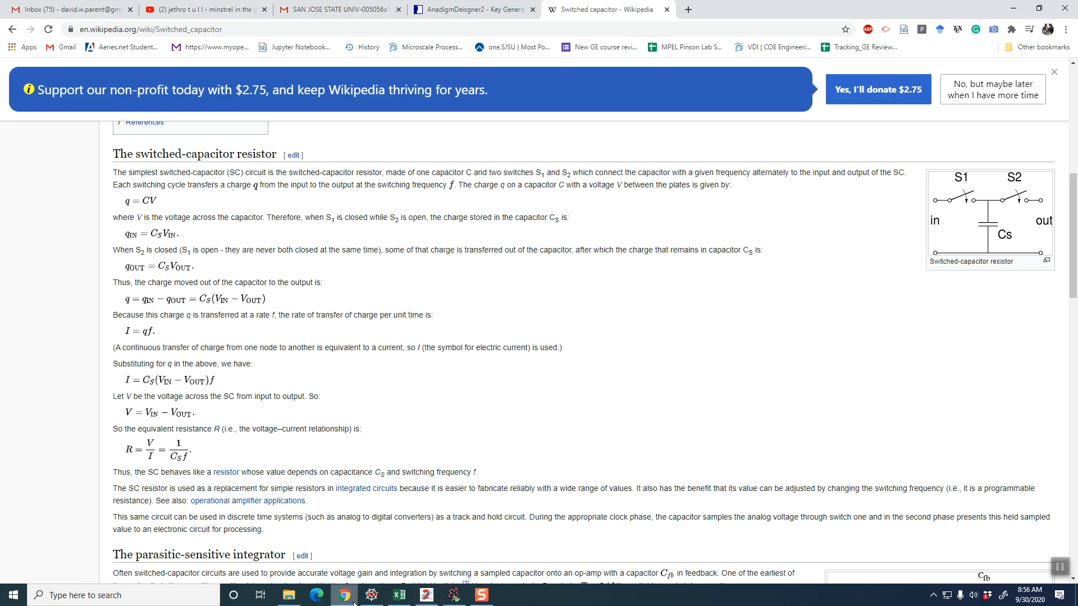
{"action": "left_click", "coordinate": [514, 12]}
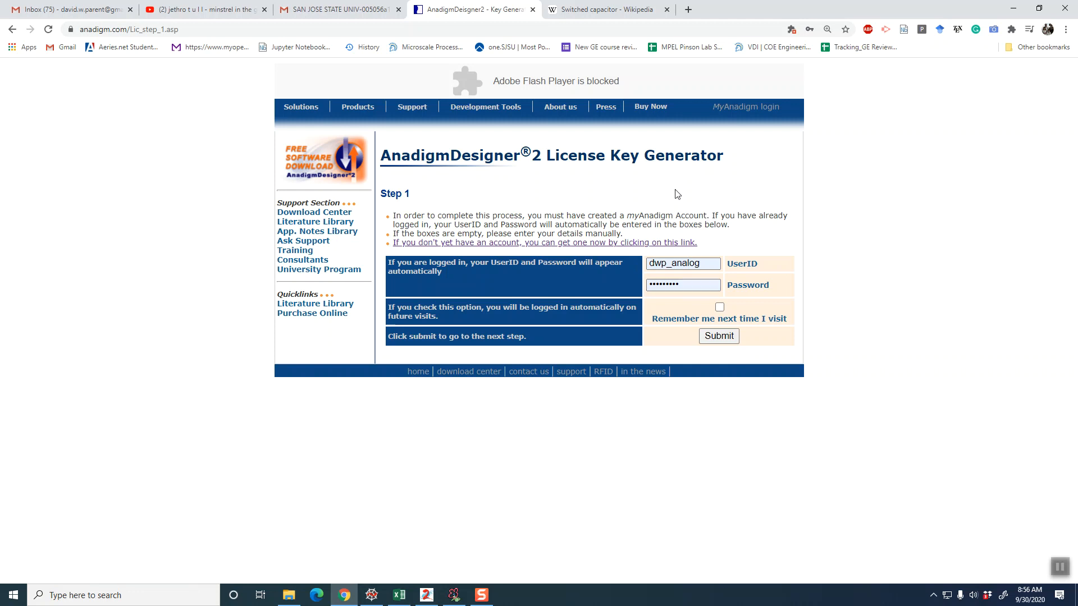
{"action": "left_click", "coordinate": [424, 597]}
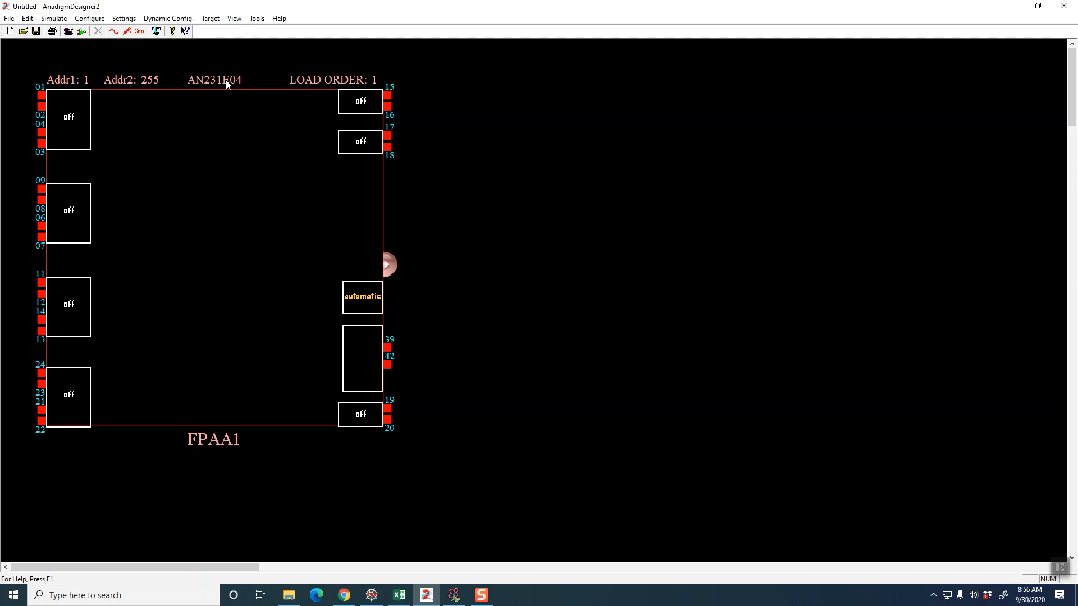
Configure the uppermost I/O cell beside pins 01 to 04 as an Input with the Bypass input type
{"action": "mouse_move", "coordinate": [68, 121]}
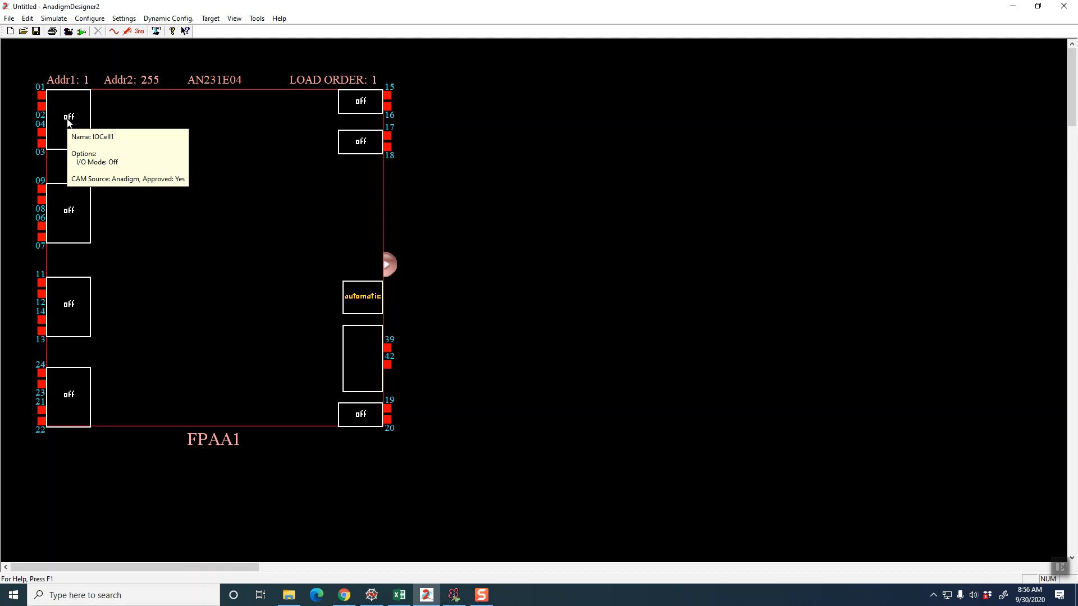
{"action": "right_click", "coordinate": [68, 120]}
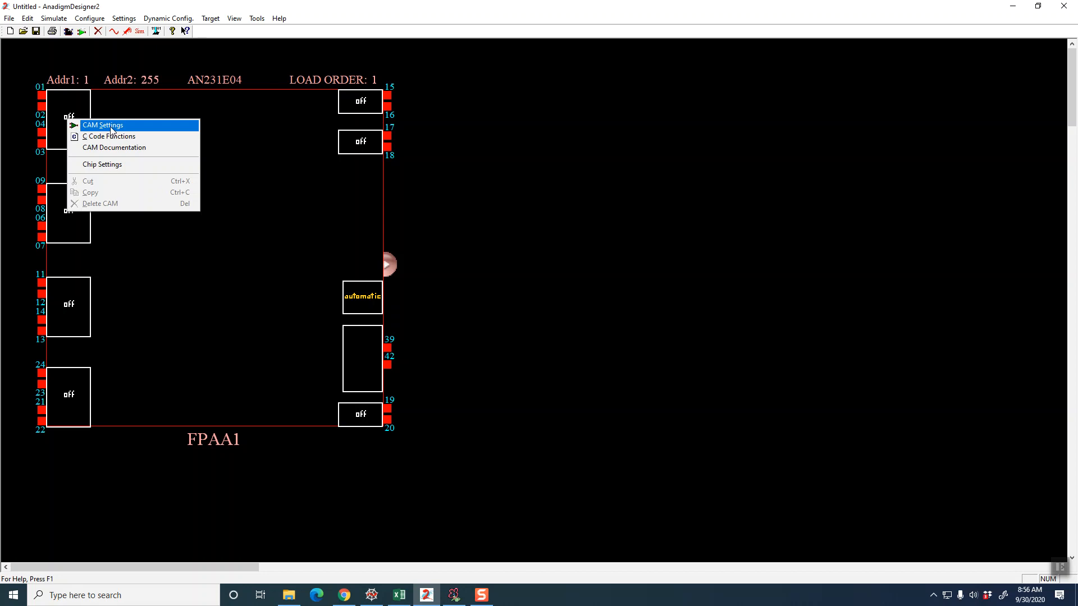
{"action": "left_click", "coordinate": [111, 128]}
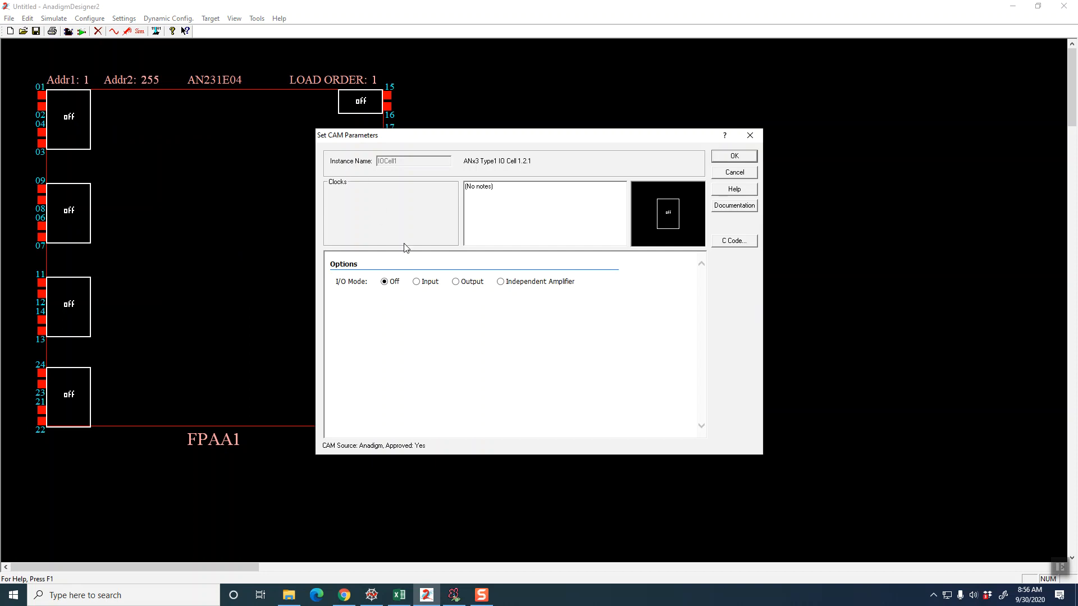
{"action": "left_click", "coordinate": [416, 282]}
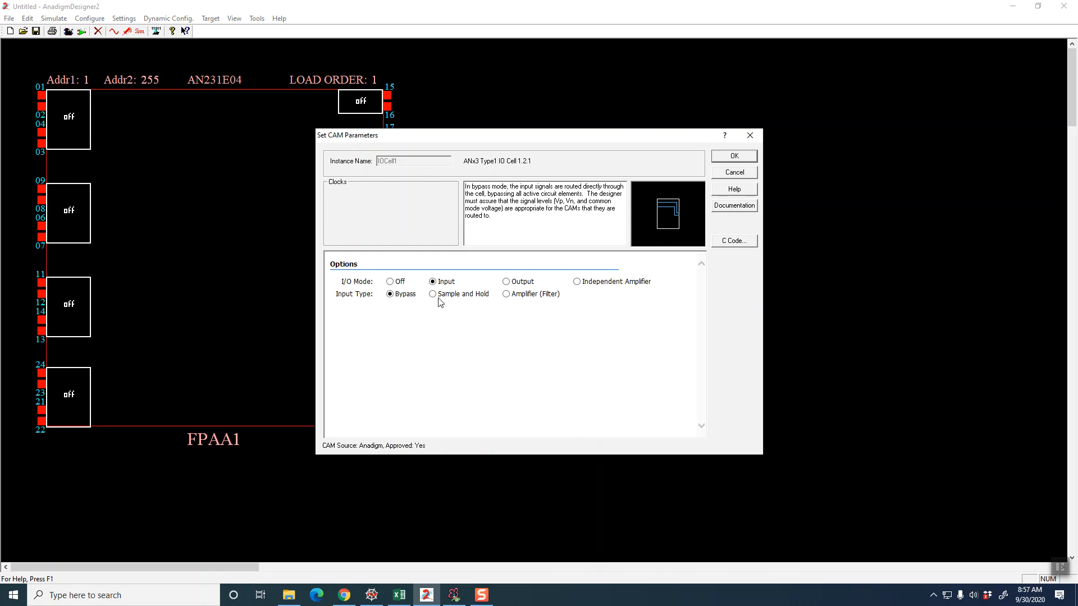
{"action": "left_click", "coordinate": [734, 155]}
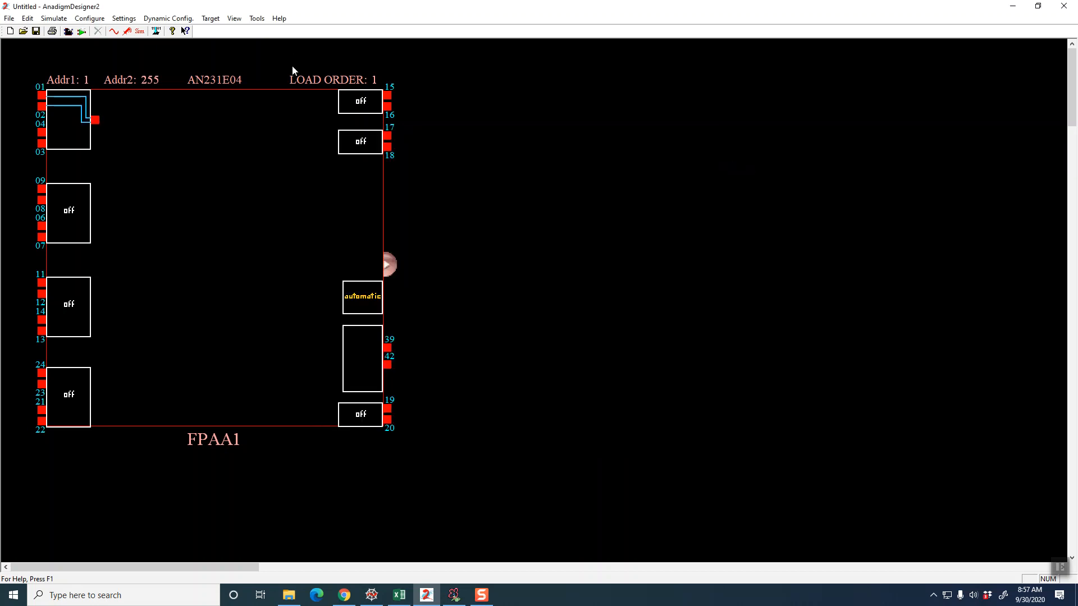
Insert a SumDiff (Half Cycle Sum/Difference Stage) CAM inside the FPAA, next to the configured input cell
{"action": "right_click", "coordinate": [522, 133]}
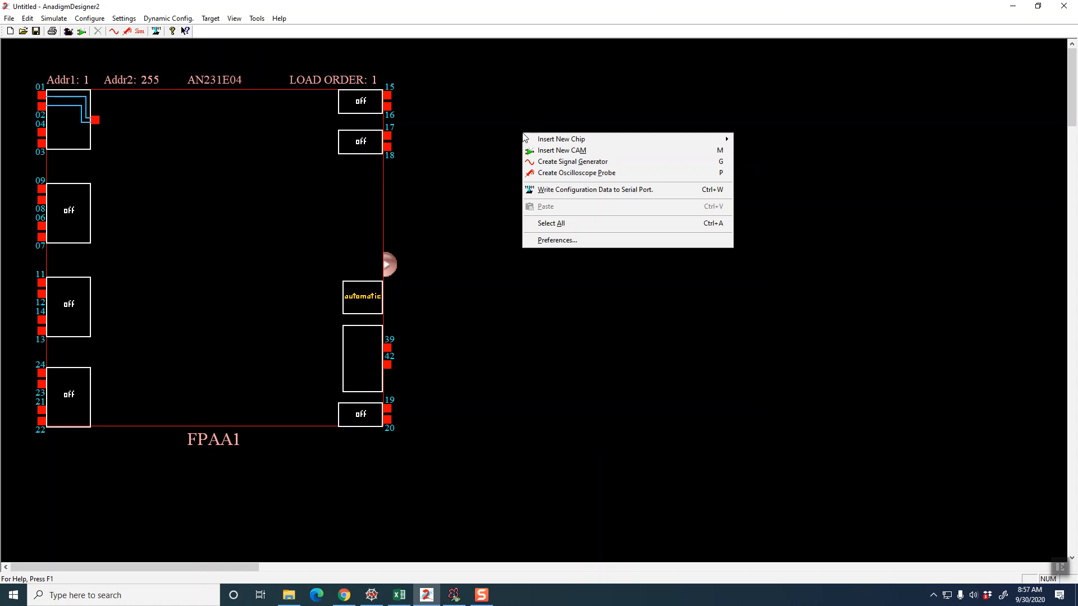
{"action": "mouse_move", "coordinate": [538, 139]}
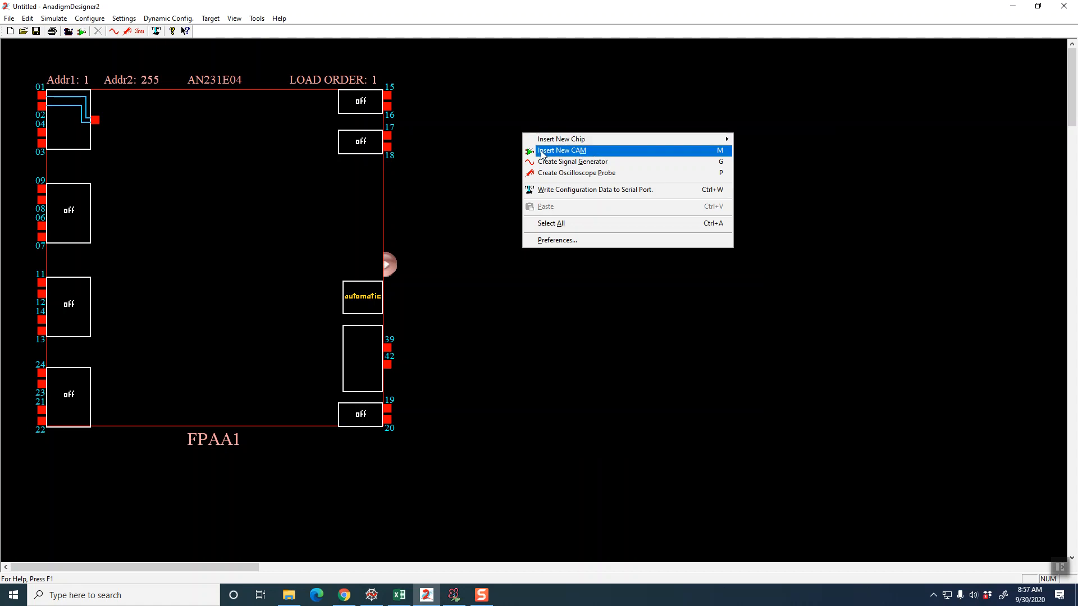
{"action": "left_click", "coordinate": [543, 151]}
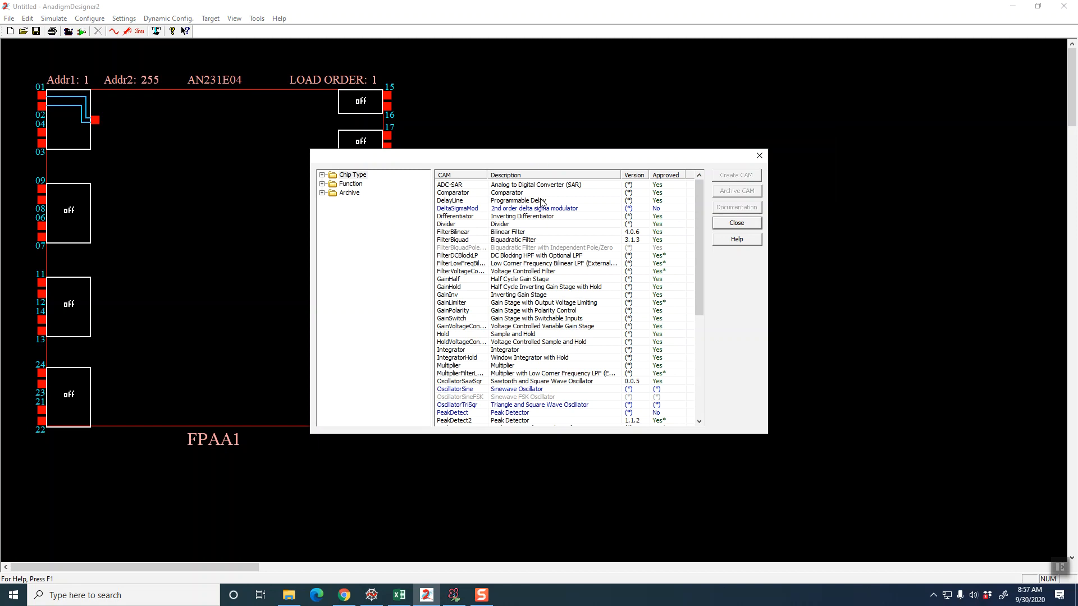
{"action": "scroll", "coordinate": [557, 265], "scroll_direction": "down", "scroll_amount": 7}
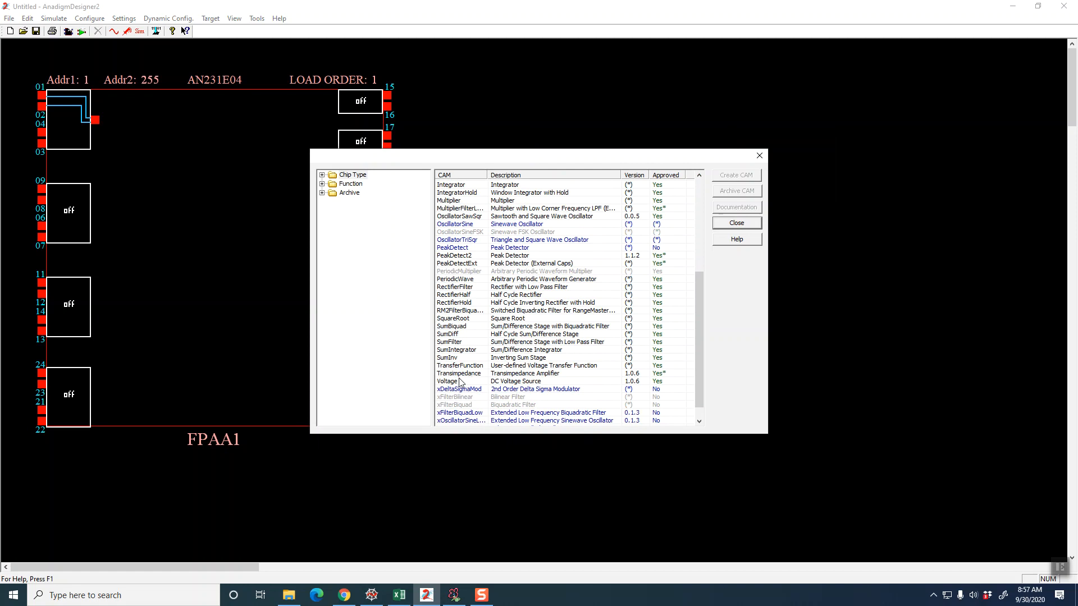
{"action": "left_click", "coordinate": [454, 335]}
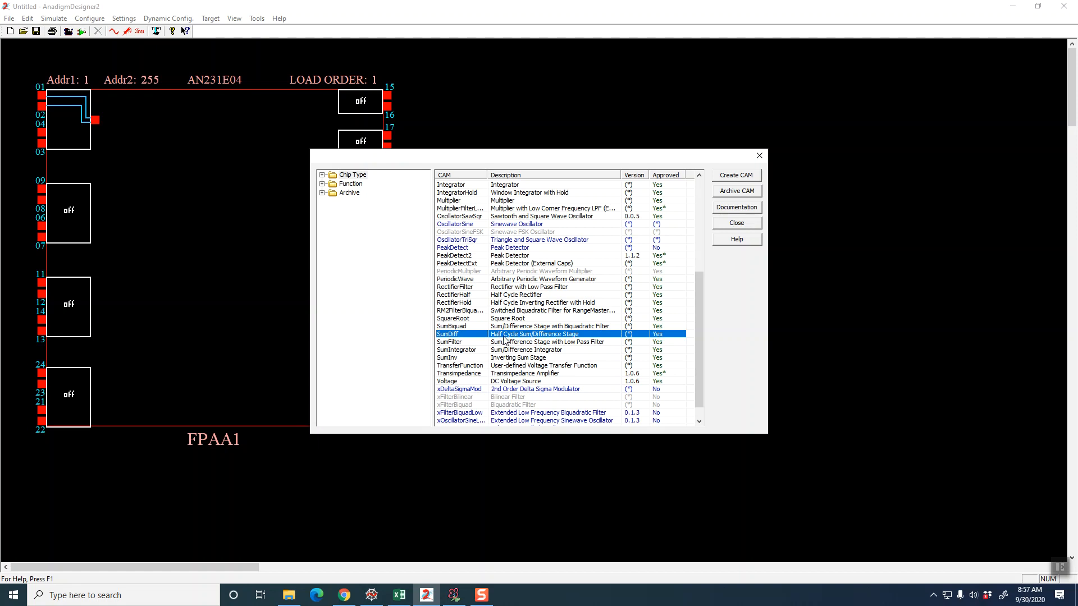
{"action": "left_click", "coordinate": [730, 175]}
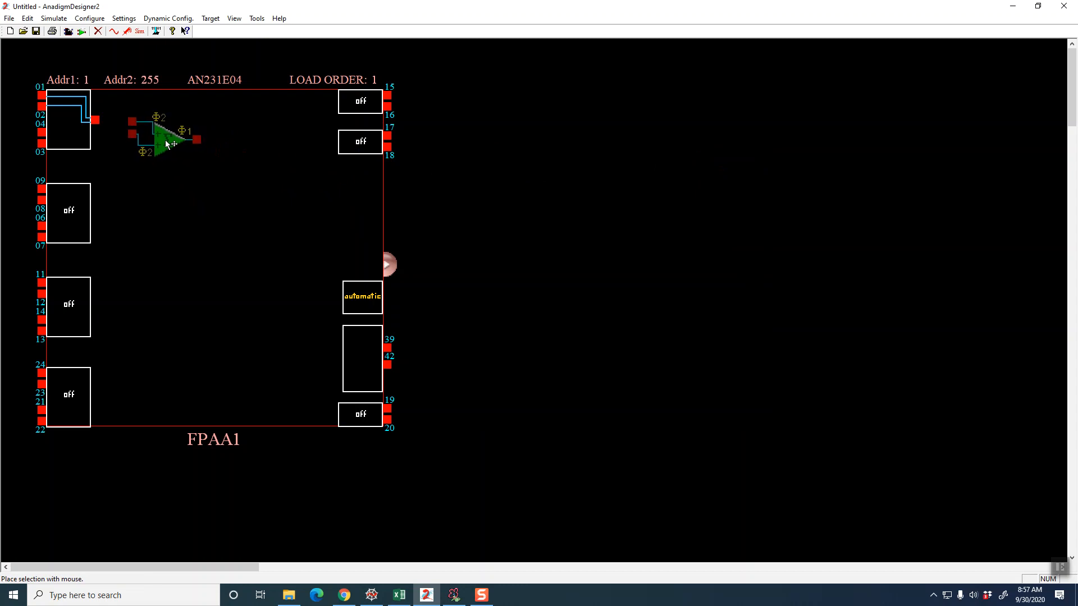
{"action": "left_click", "coordinate": [165, 143]}
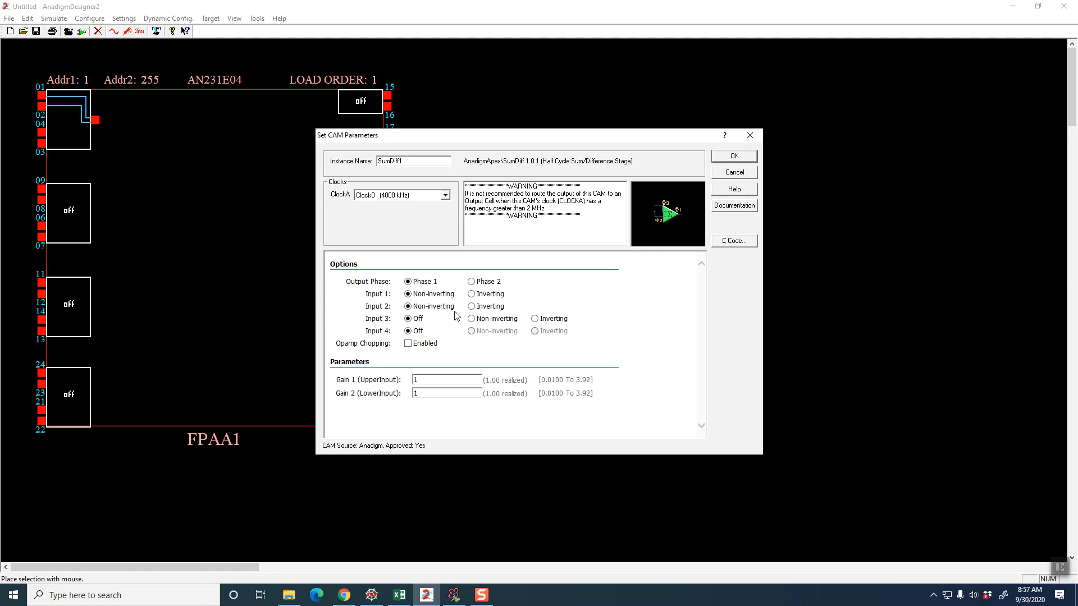
Set the SumDiff stage's Input 2 to Inverting and Input 3 to Non-inverting, and accept its parameters
{"action": "left_click", "coordinate": [471, 306]}
{"action": "left_click", "coordinate": [472, 320]}
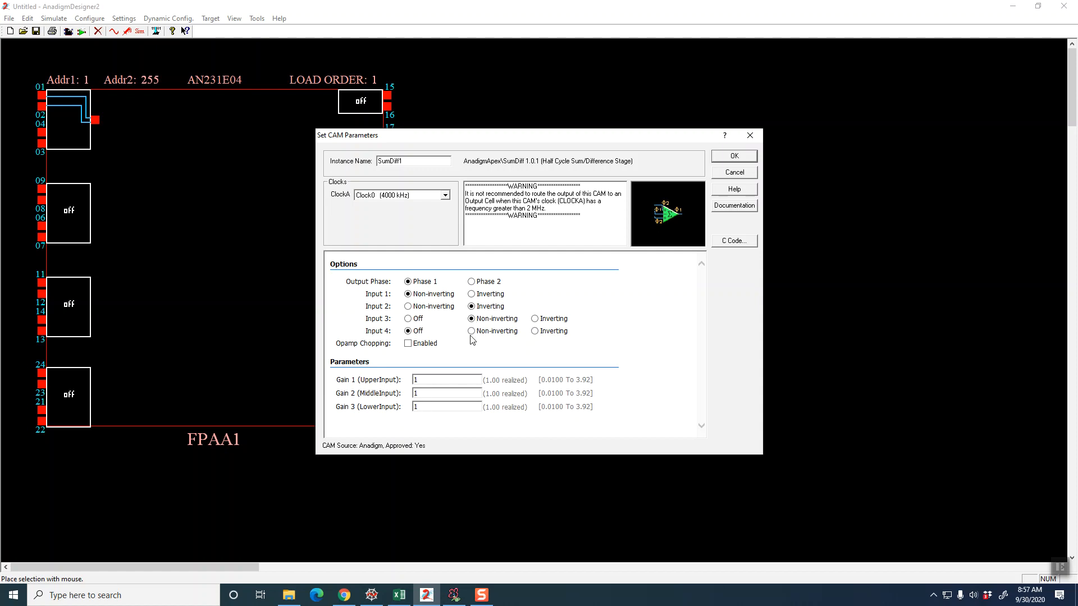
{"action": "left_click", "coordinate": [727, 158]}
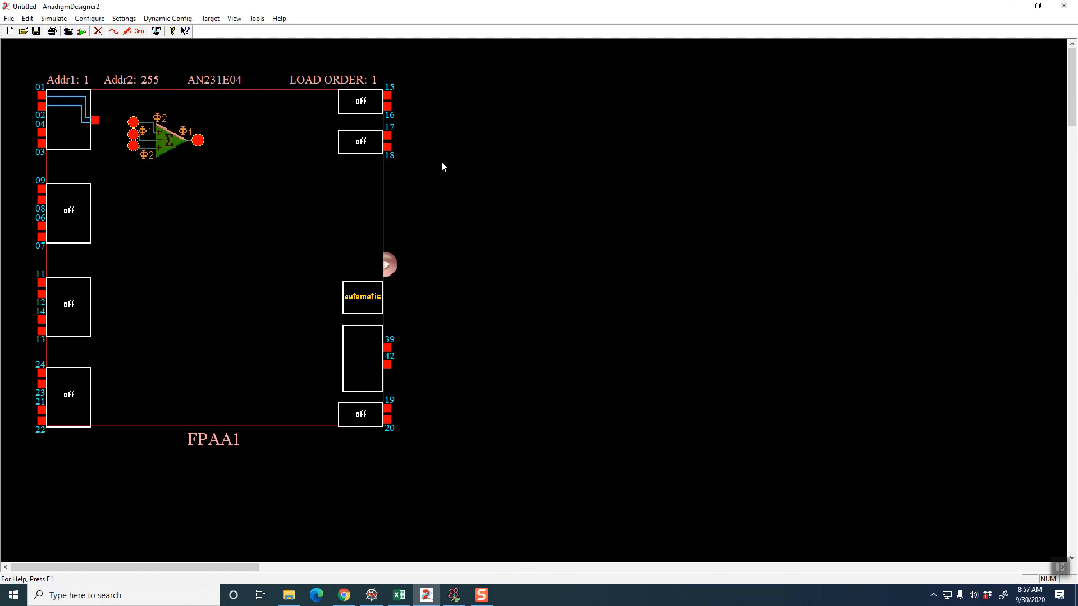
Insert an Integrator CAM inside the FPAA, below the SumDiff stage
{"action": "right_click", "coordinate": [533, 160]}
{"action": "mouse_move", "coordinate": [708, 166]}
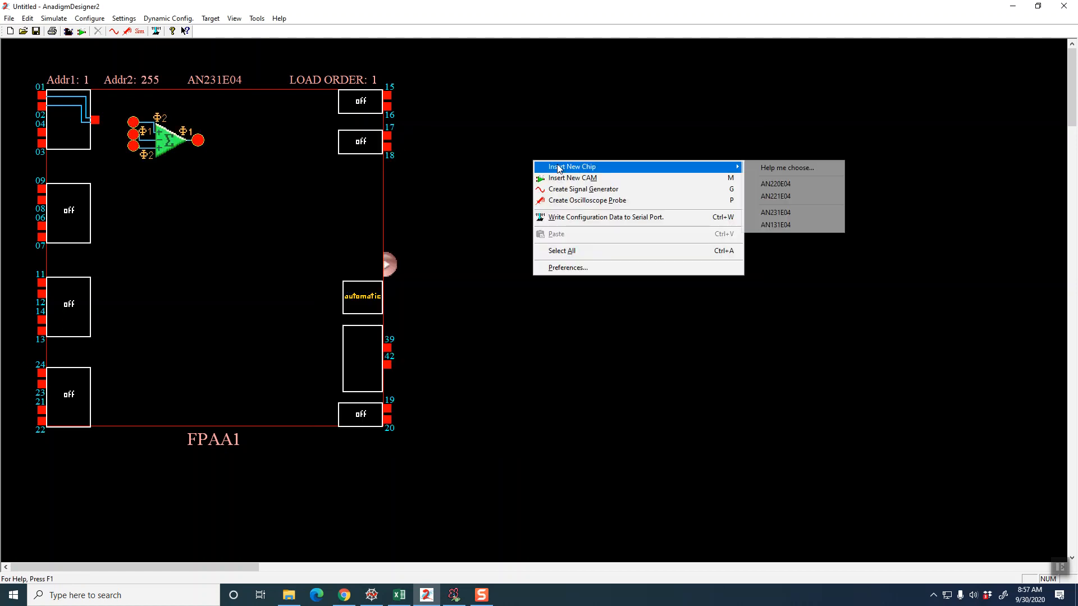
{"action": "left_click", "coordinate": [645, 177]}
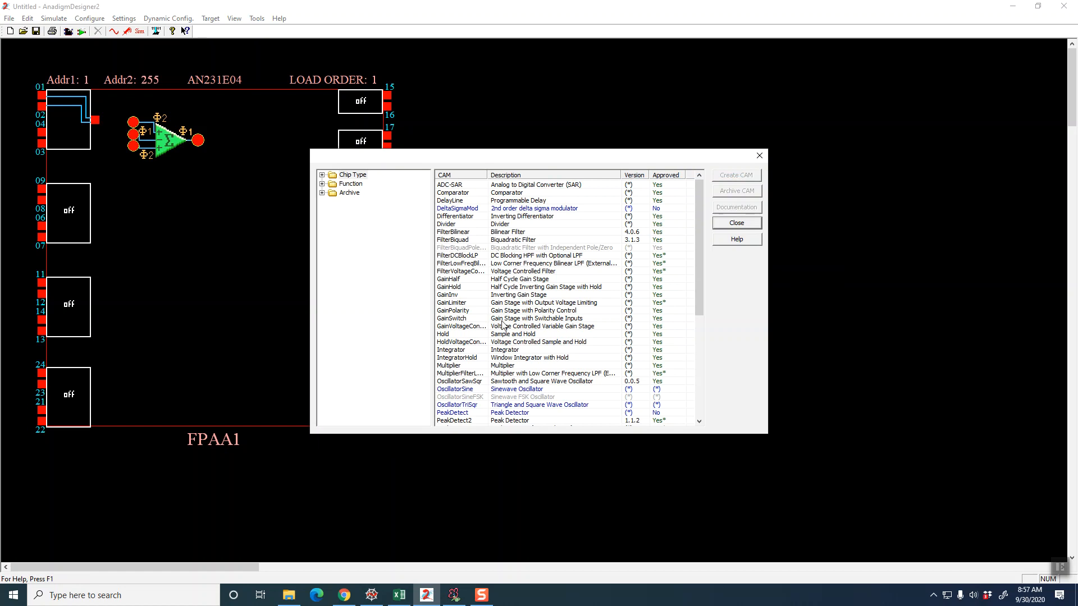
{"action": "left_click", "coordinate": [463, 351]}
{"action": "left_click", "coordinate": [729, 176]}
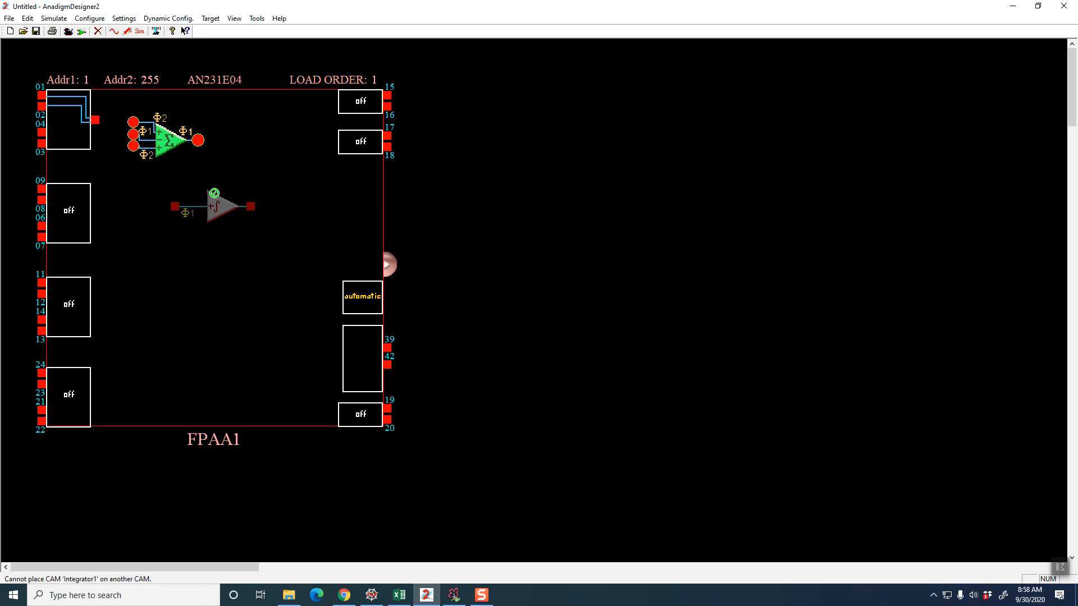
{"action": "left_click", "coordinate": [210, 207]}
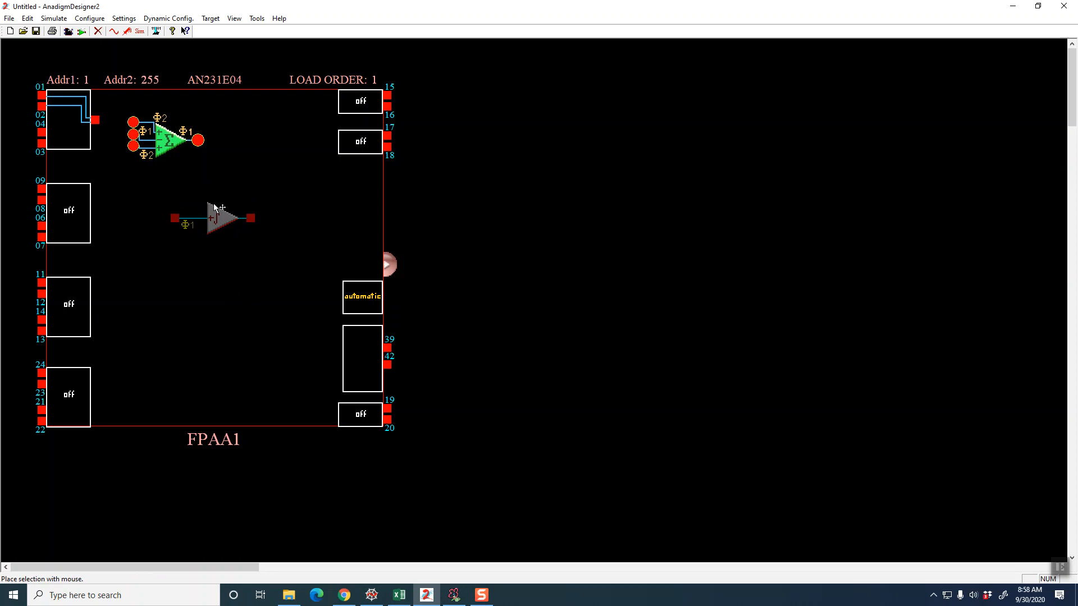
{"action": "left_click", "coordinate": [214, 206]}
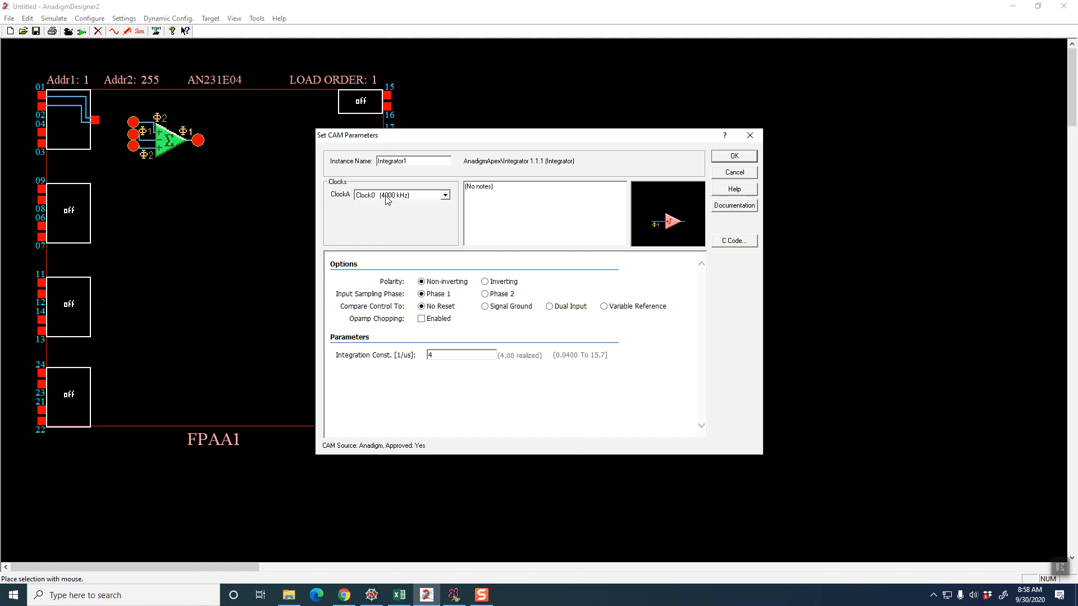
Set the first integrator's integration constant to 0.0889 1/us and accept its parameters
{"action": "left_click", "coordinate": [438, 355]}
{"action": "type", "text": ".0889"}
{"action": "key", "text": "Tab"}
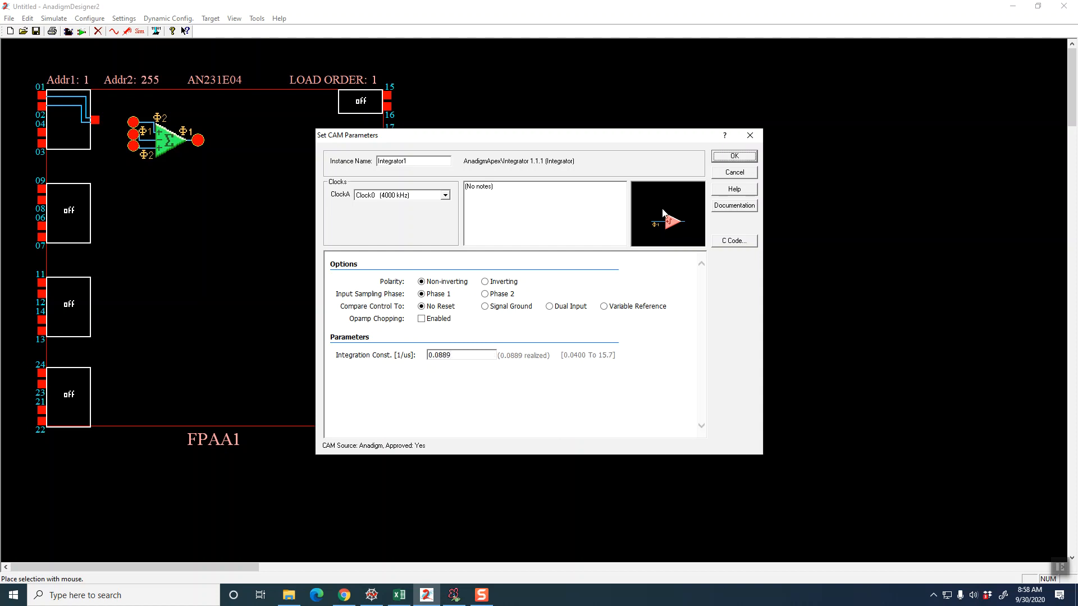
{"action": "left_click", "coordinate": [733, 158]}
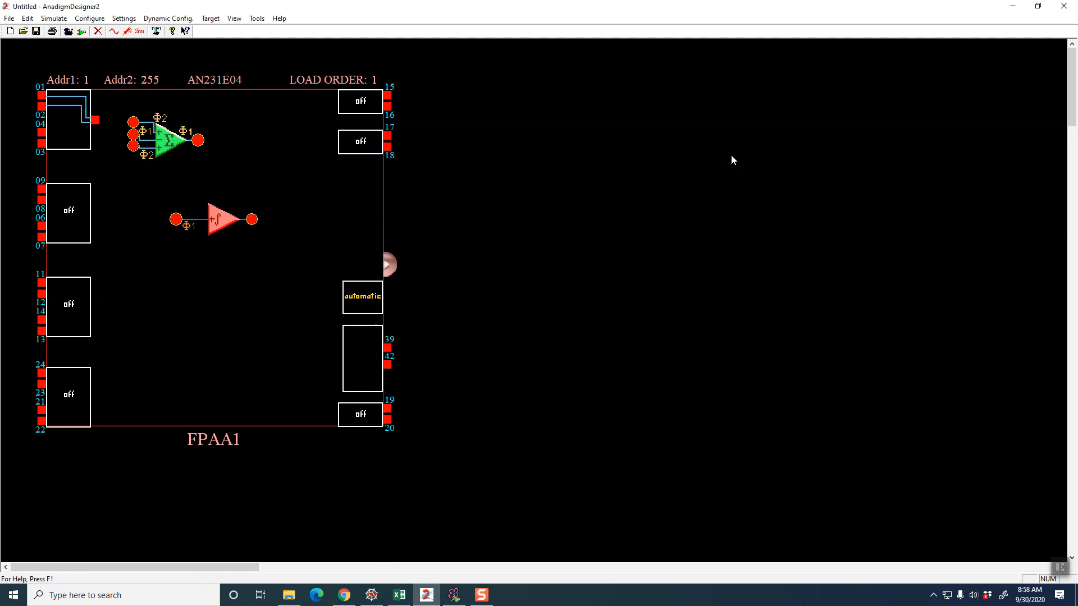
Insert a second Integrator CAM inside the FPAA, below the first integrator
{"action": "right_click", "coordinate": [651, 186]}
{"action": "left_click", "coordinate": [669, 202]}
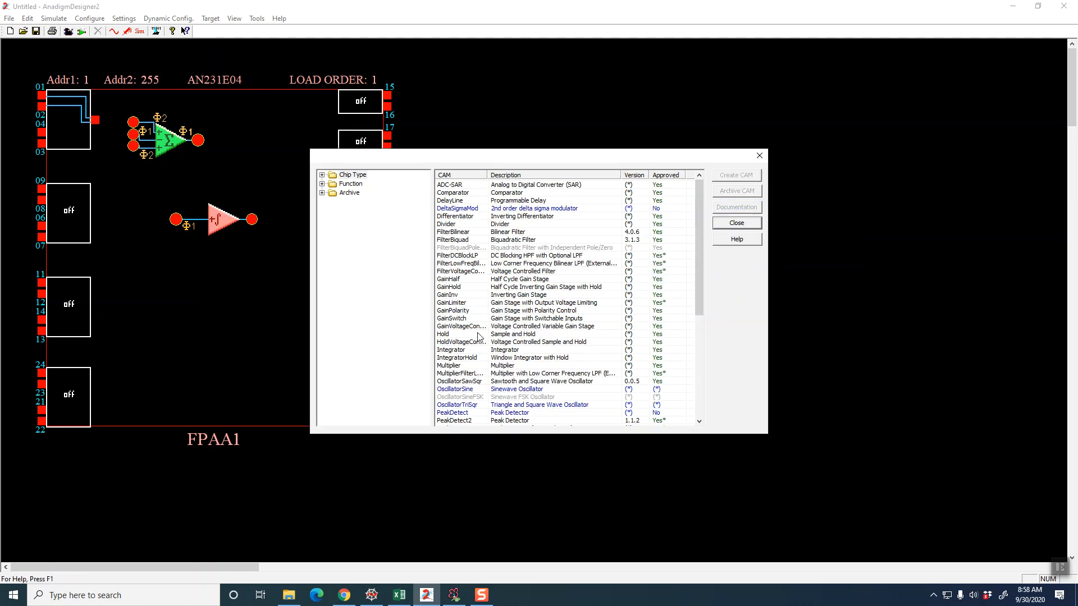
{"action": "left_click", "coordinate": [477, 350]}
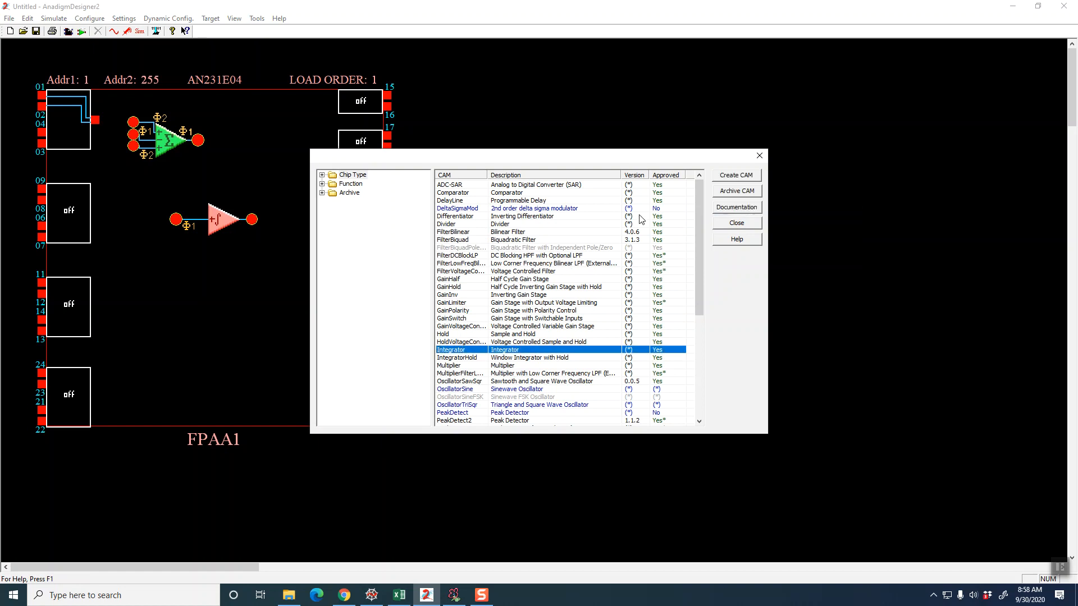
{"action": "left_click", "coordinate": [724, 176]}
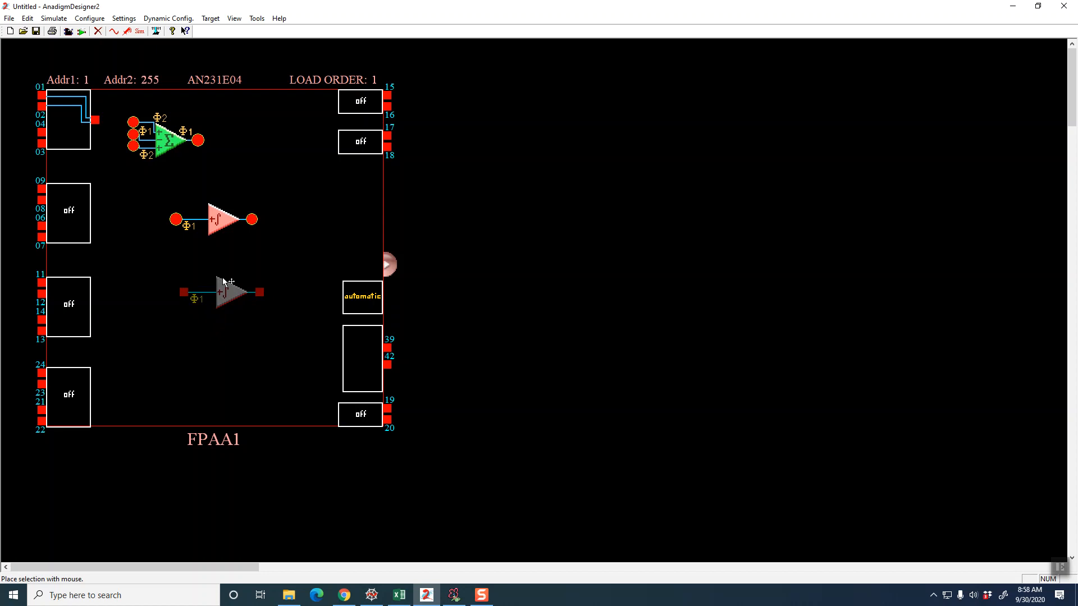
{"action": "left_click", "coordinate": [218, 281]}
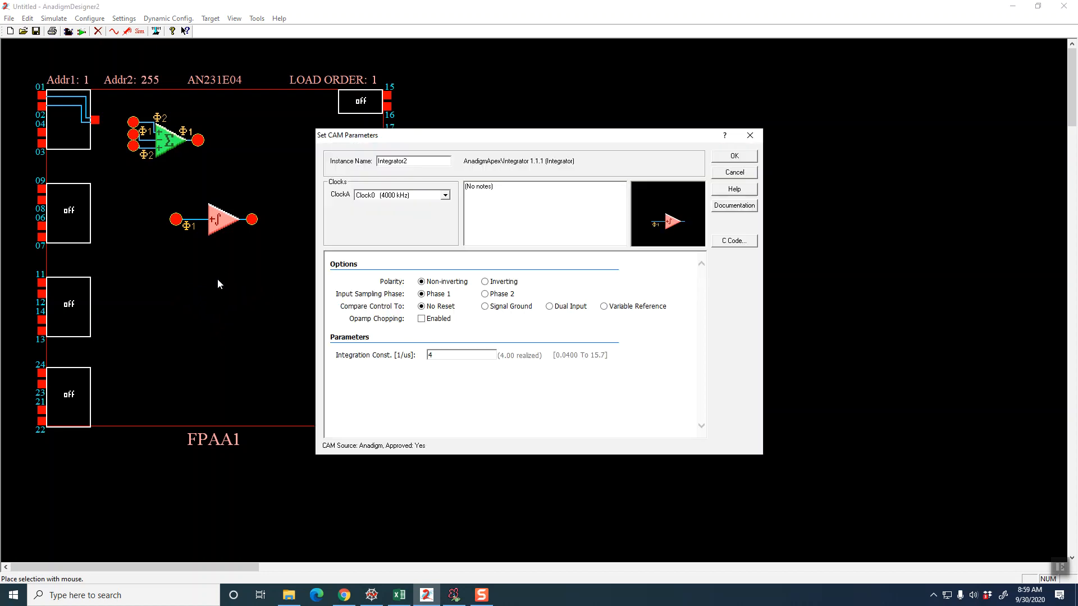
Set the second integrator's integration constant to 0.0444 1/us and accept its parameters
{"action": "left_click", "coordinate": [441, 358]}
{"action": "type", "text": ".0444"}
{"action": "left_click", "coordinate": [733, 159]}
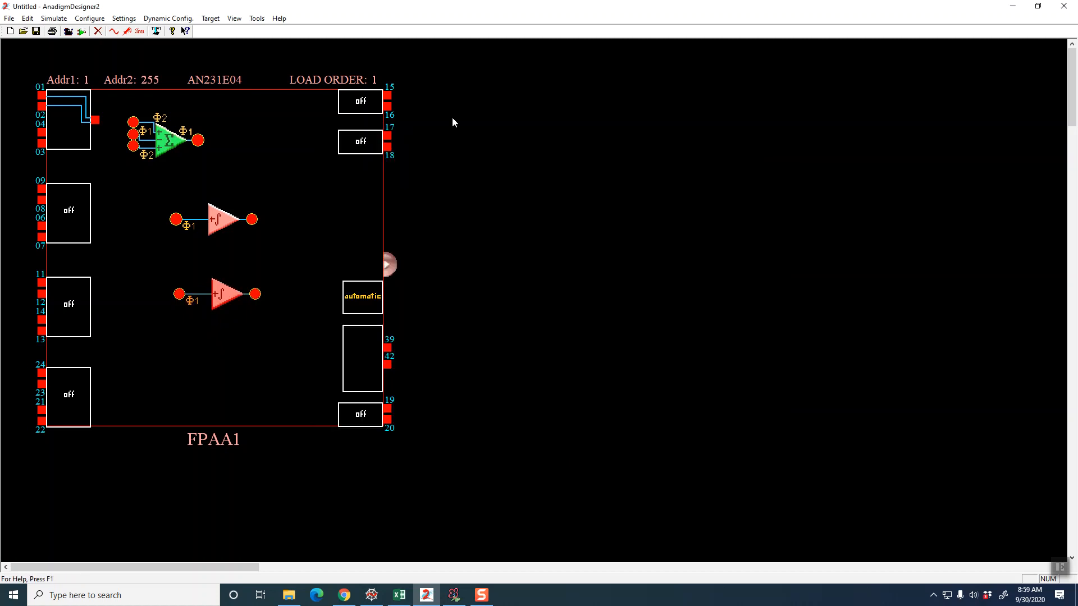
{"action": "left_click", "coordinate": [129, 34]}
{"action": "left_click", "coordinate": [198, 140]}
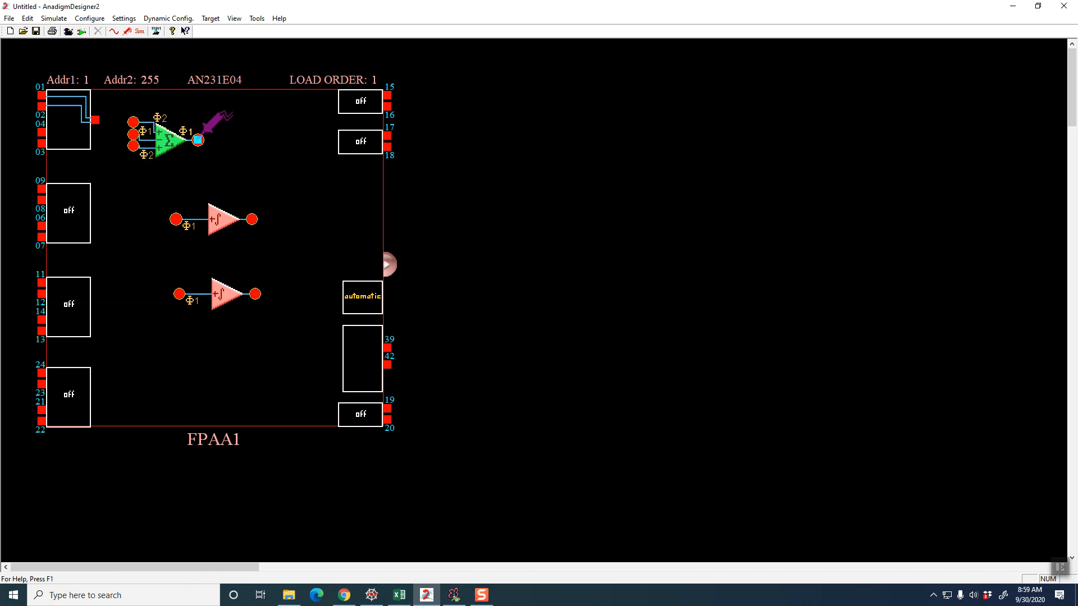
{"action": "left_click", "coordinate": [198, 140]}
{"action": "left_click", "coordinate": [217, 127]}
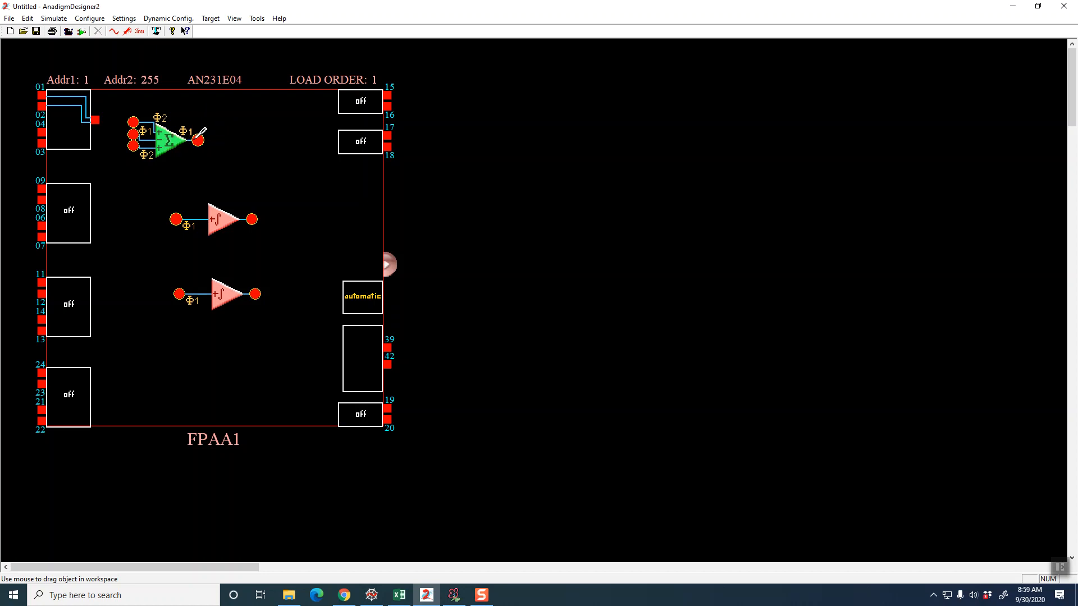
{"action": "key", "text": "Delete"}
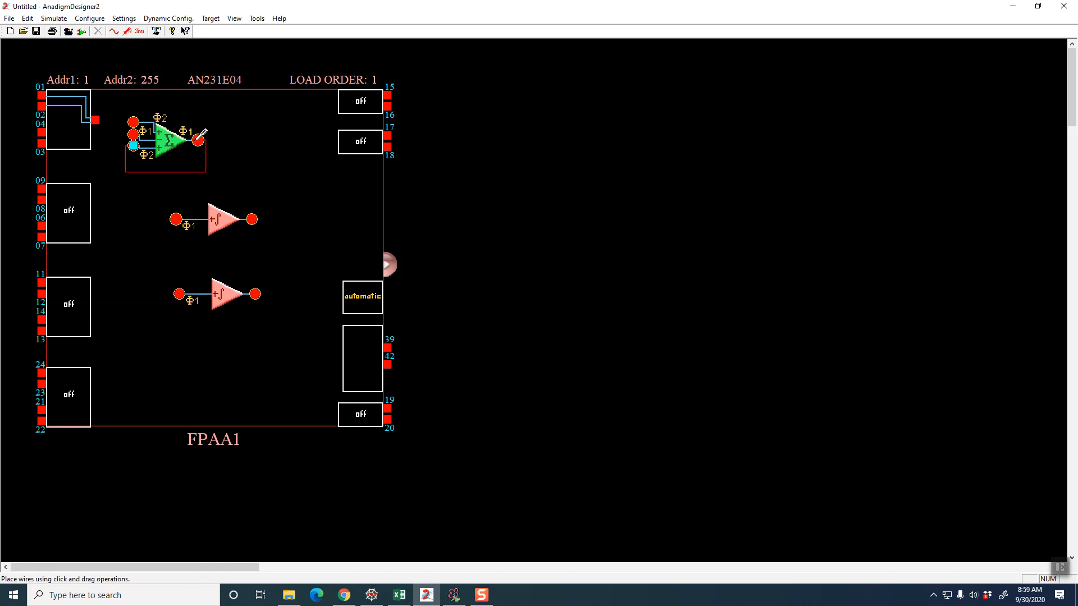
Wire the SumDiff output through both integrators in series, and feed the first integrator's output back to the SumDiff's lower input
{"action": "left_click", "coordinate": [198, 137]}
{"action": "left_click", "coordinate": [176, 219]}
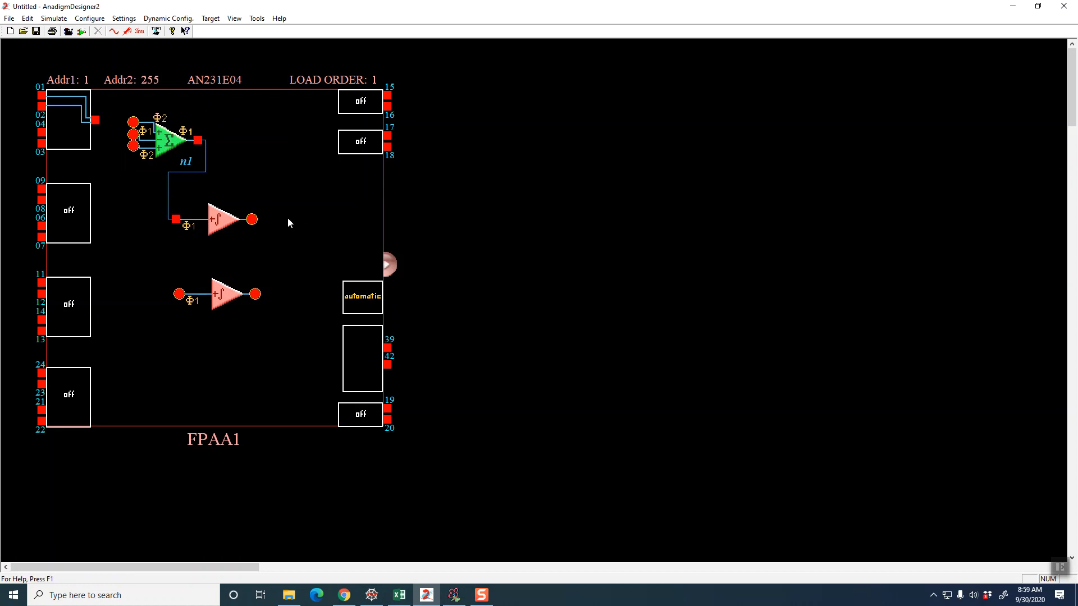
{"action": "left_click", "coordinate": [180, 294]}
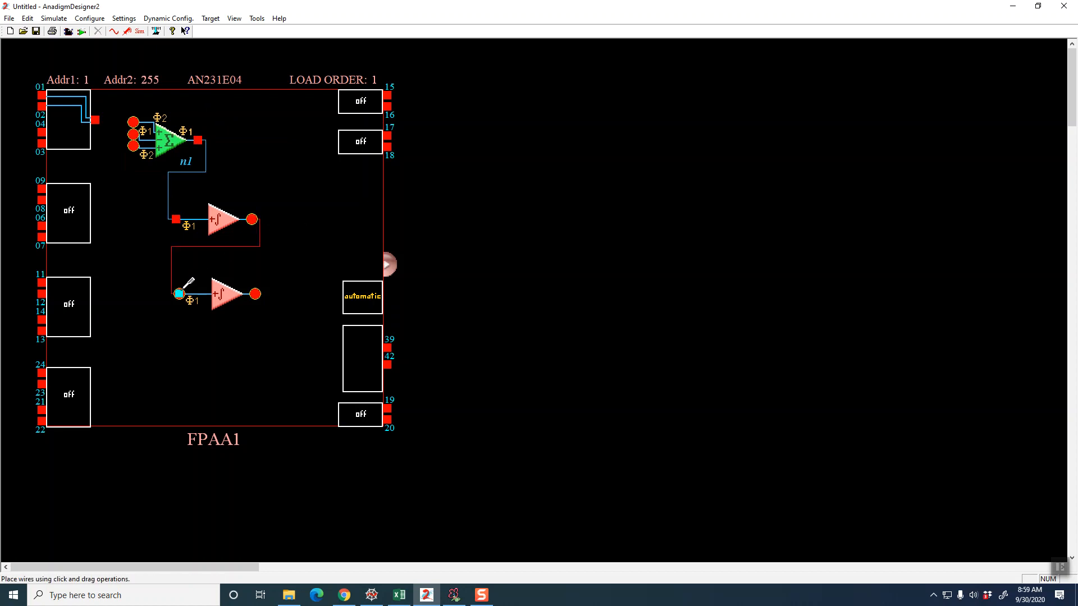
{"action": "left_click", "coordinate": [251, 219]}
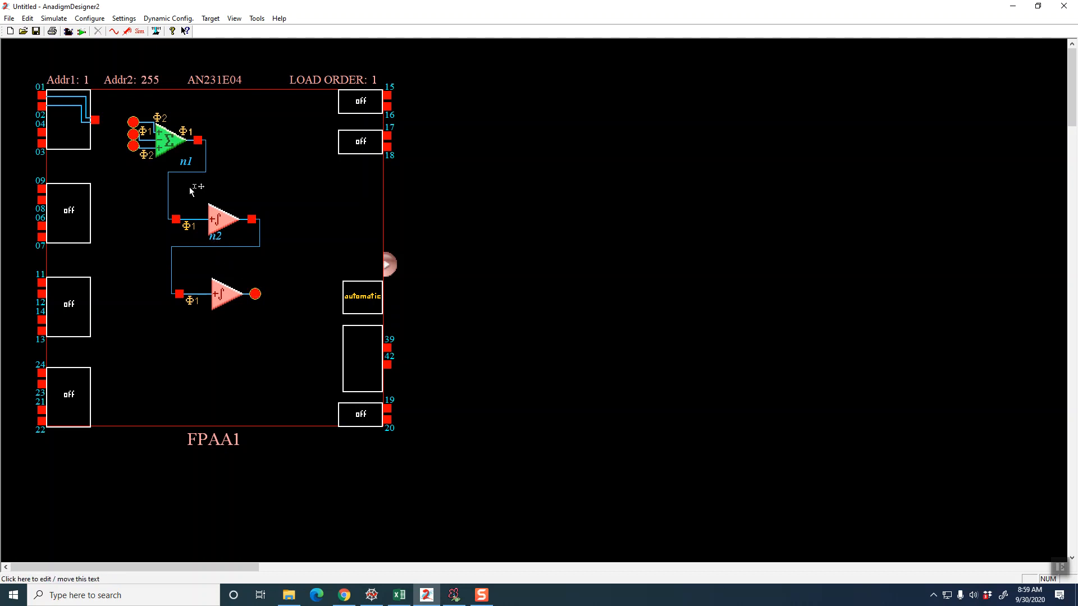
{"action": "left_click_drag", "start_coordinate": [171, 257], "coordinate": [133, 146]}
{"action": "left_click_drag", "start_coordinate": [138, 257], "coordinate": [164, 248]}
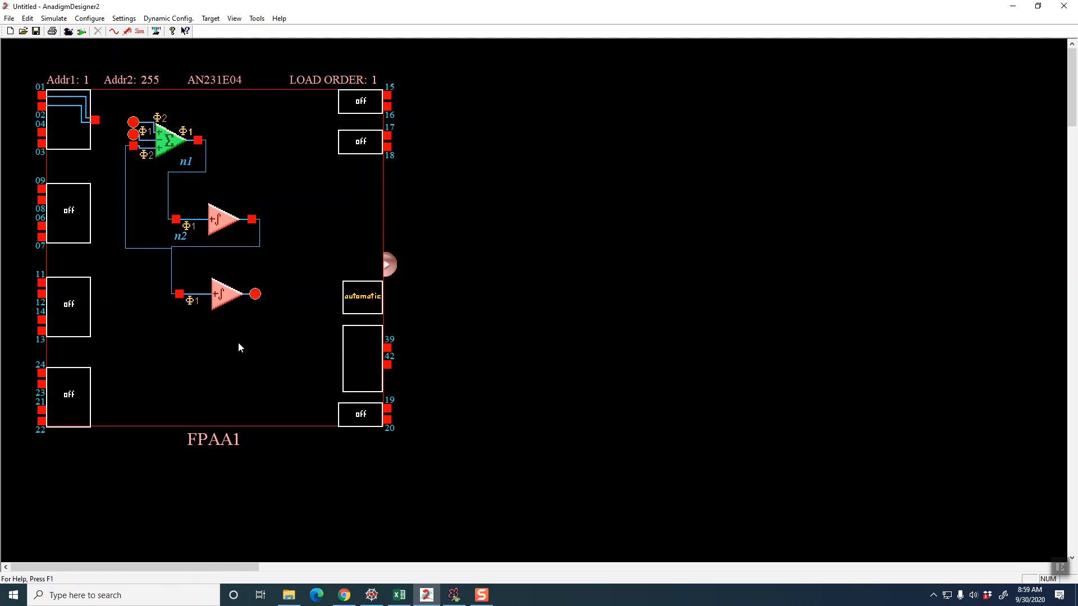
Wire the second integrator's output to the SumDiff's middle input and the input cell to its upper input
{"action": "left_click_drag", "start_coordinate": [133, 134], "coordinate": [125, 166]}
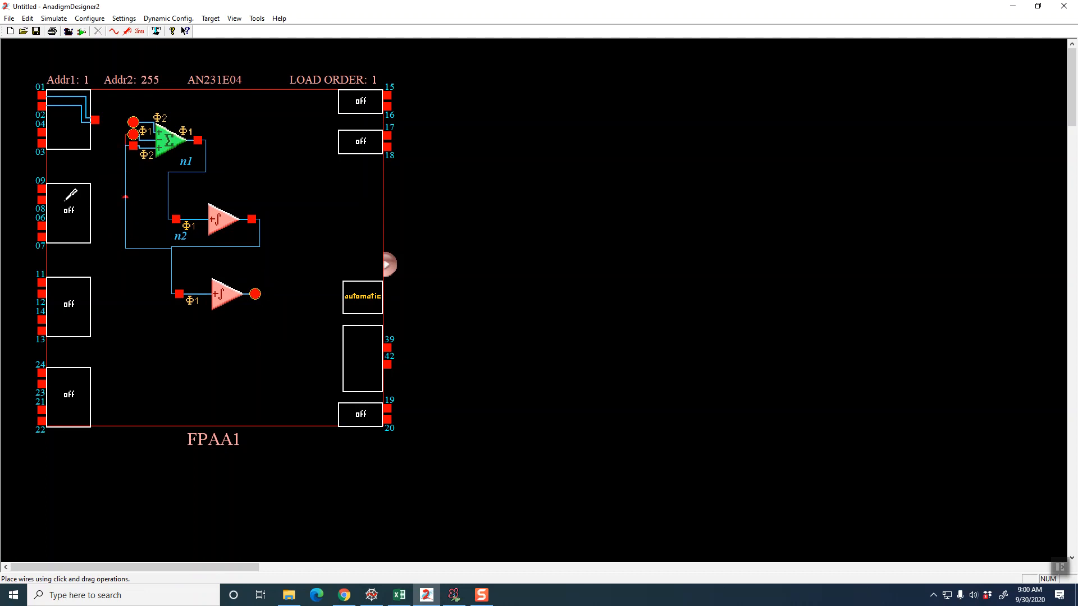
{"action": "left_click_drag", "start_coordinate": [112, 160], "coordinate": [256, 292]}
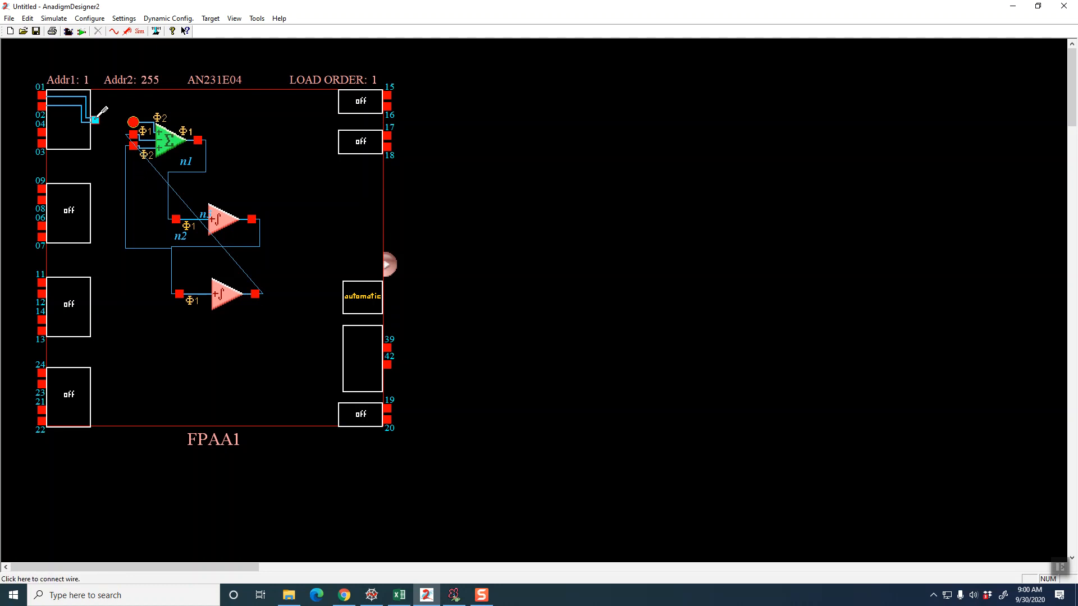
{"action": "left_click_drag", "start_coordinate": [95, 119], "coordinate": [132, 122]}
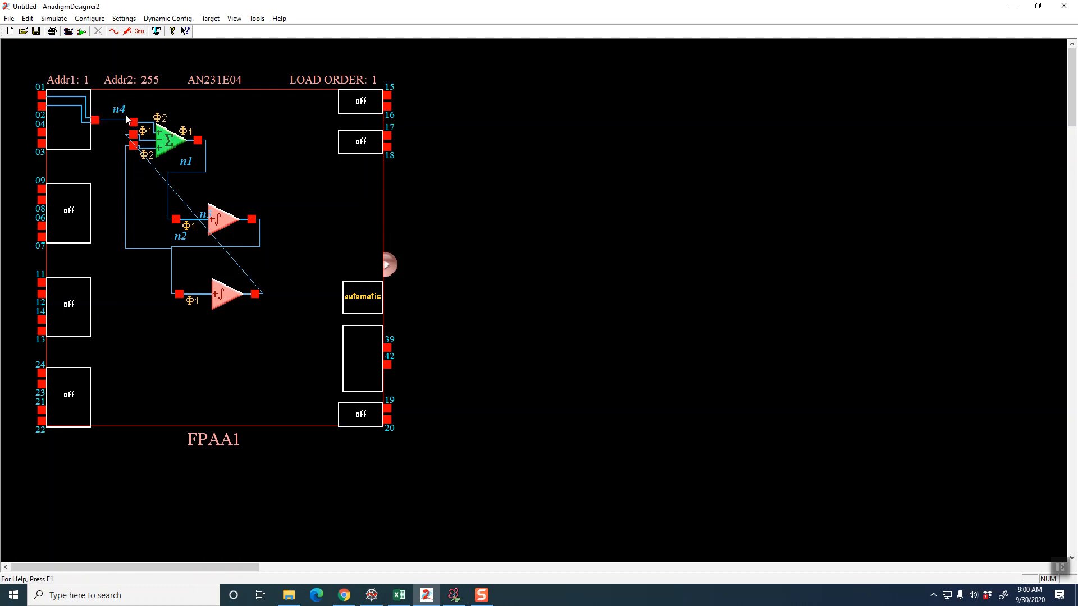
Change Input 3 of the SumDiff stage to Inverting and accept its parameters
{"action": "right_click", "coordinate": [160, 151]}
{"action": "left_click", "coordinate": [190, 154]}
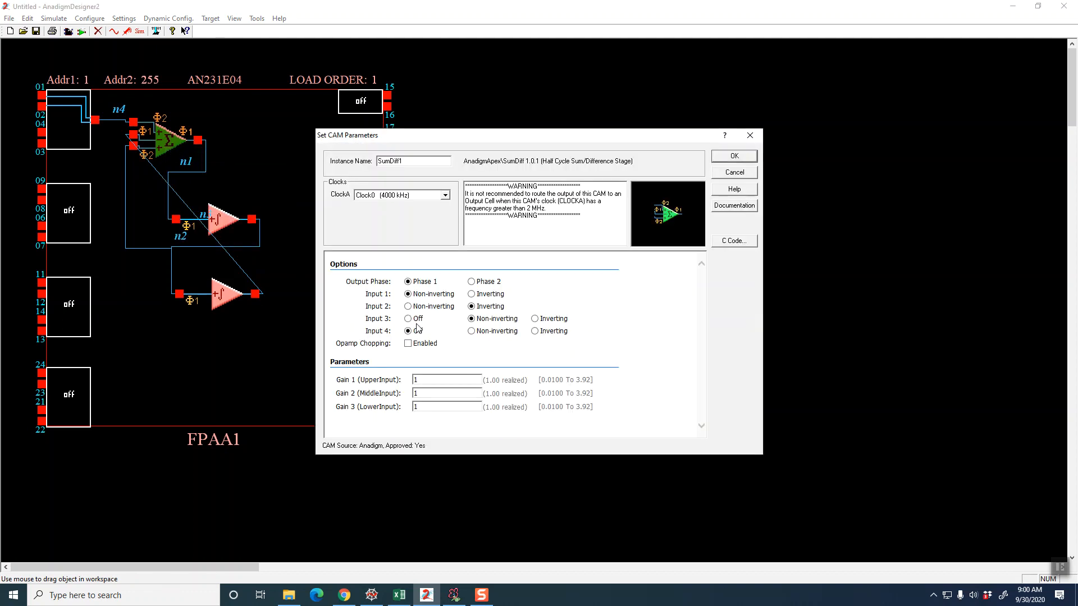
{"action": "left_click", "coordinate": [536, 319]}
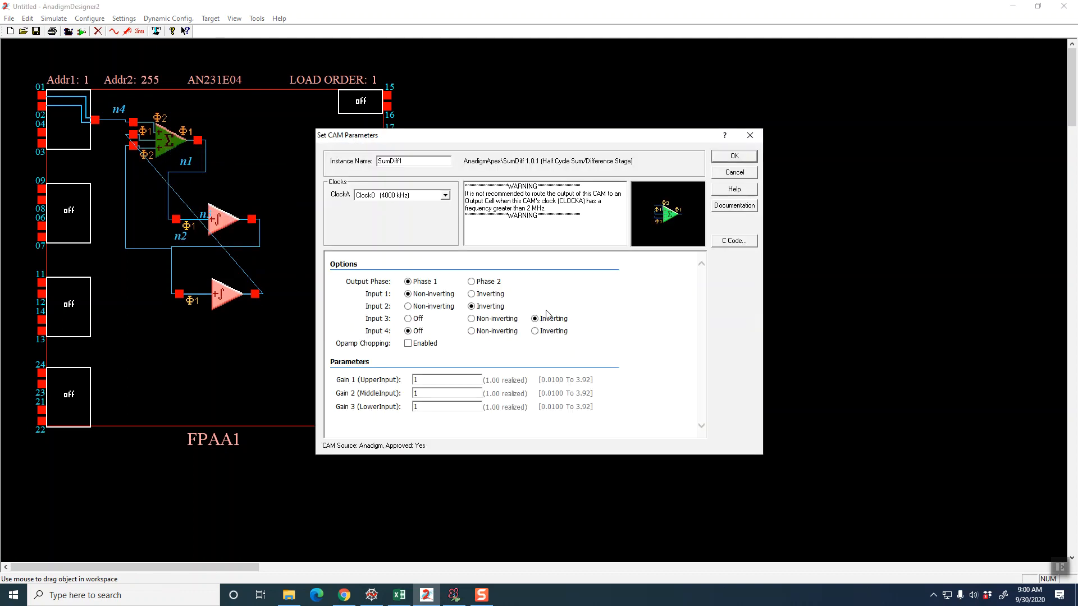
{"action": "left_click", "coordinate": [731, 158]}
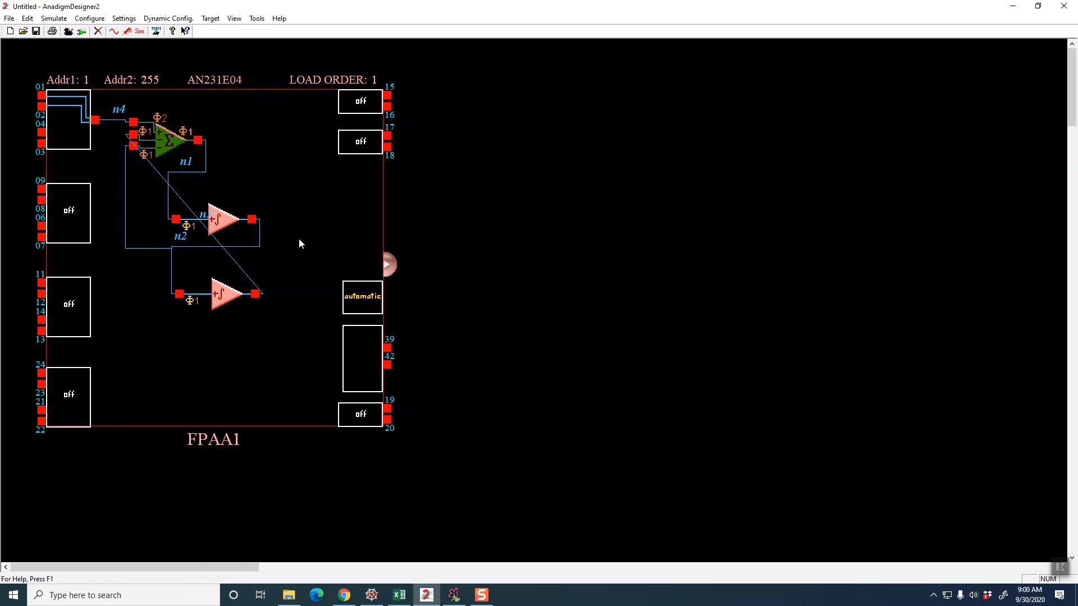
Configure the I/O cell at pins 19 and 20 as an Output
{"action": "right_click", "coordinate": [354, 421]}
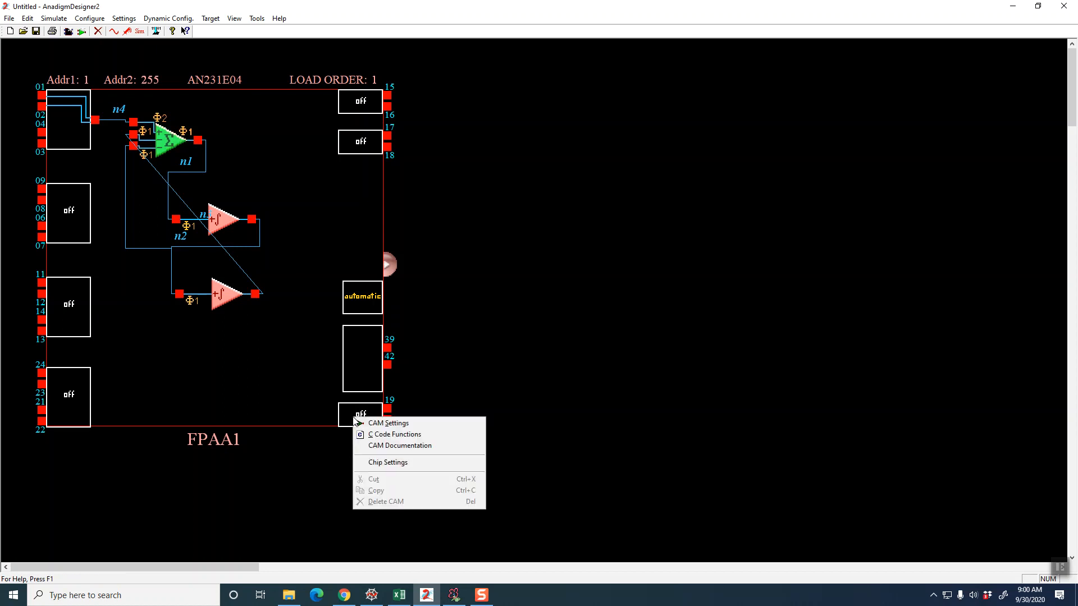
{"action": "left_click", "coordinate": [366, 421]}
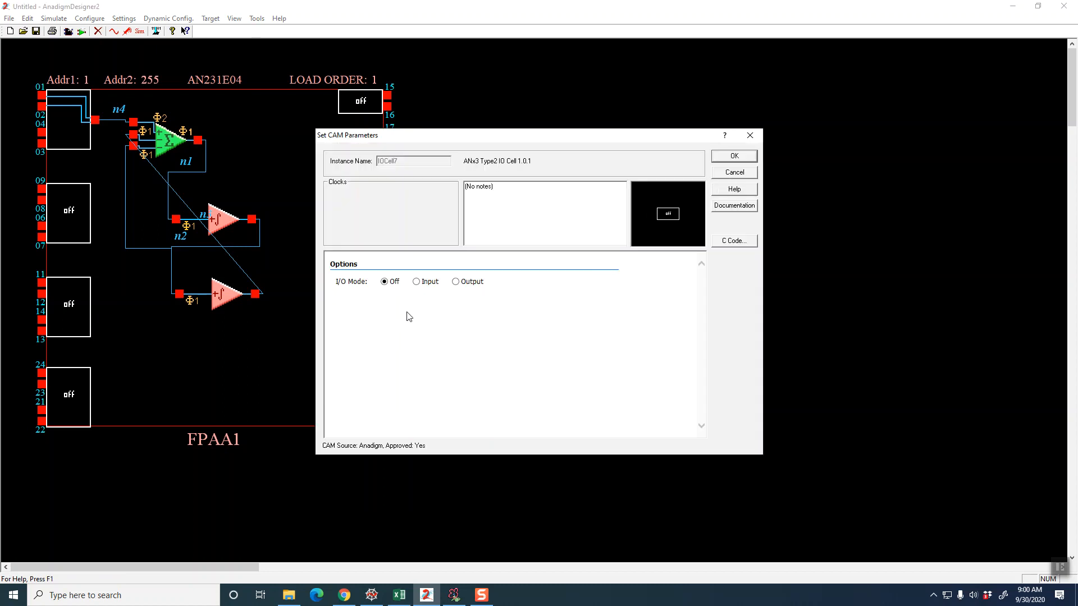
{"action": "left_click", "coordinate": [419, 283]}
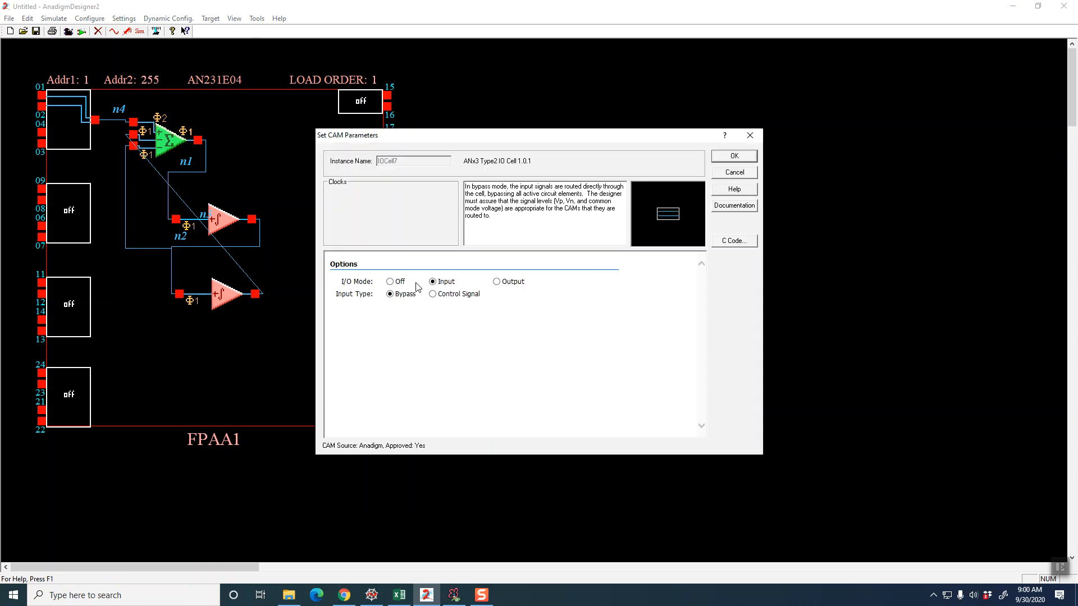
{"action": "left_click", "coordinate": [497, 282]}
{"action": "left_click", "coordinate": [728, 157]}
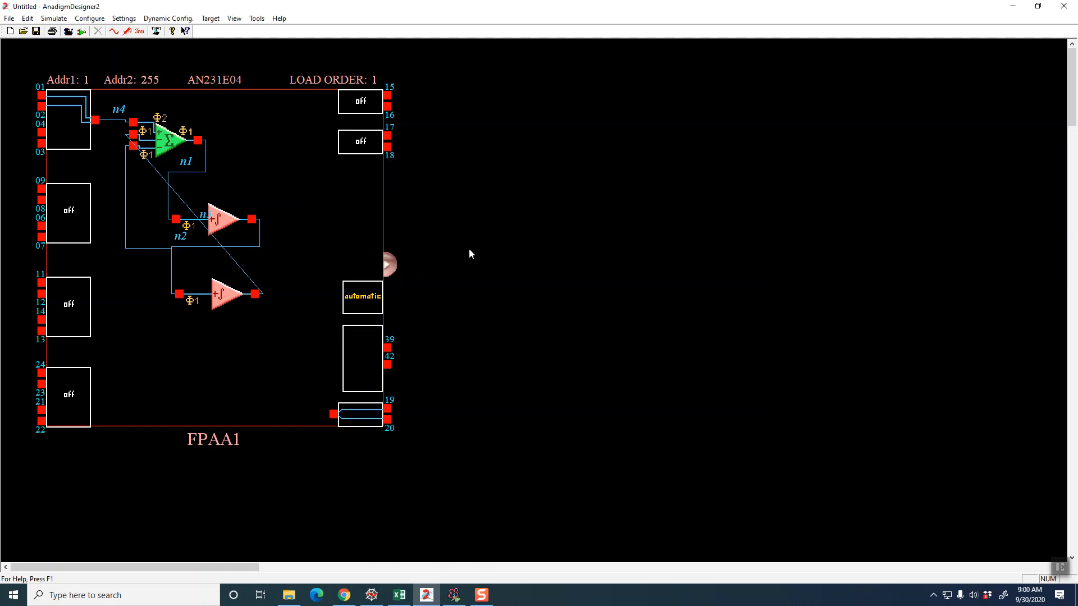
Wire the second integrator's output to the output cell at pins 19 and 20
{"action": "left_click", "coordinate": [259, 291]}
{"action": "left_click", "coordinate": [333, 414]}
{"action": "left_click", "coordinate": [335, 414]}
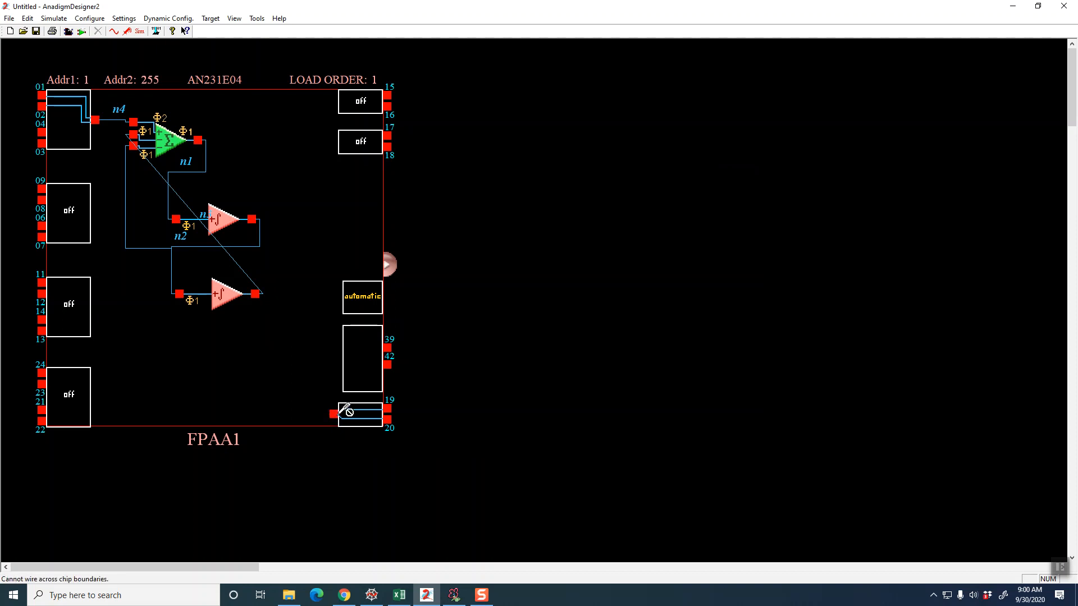
{"action": "left_click_drag", "start_coordinate": [310, 357], "coordinate": [263, 294]}
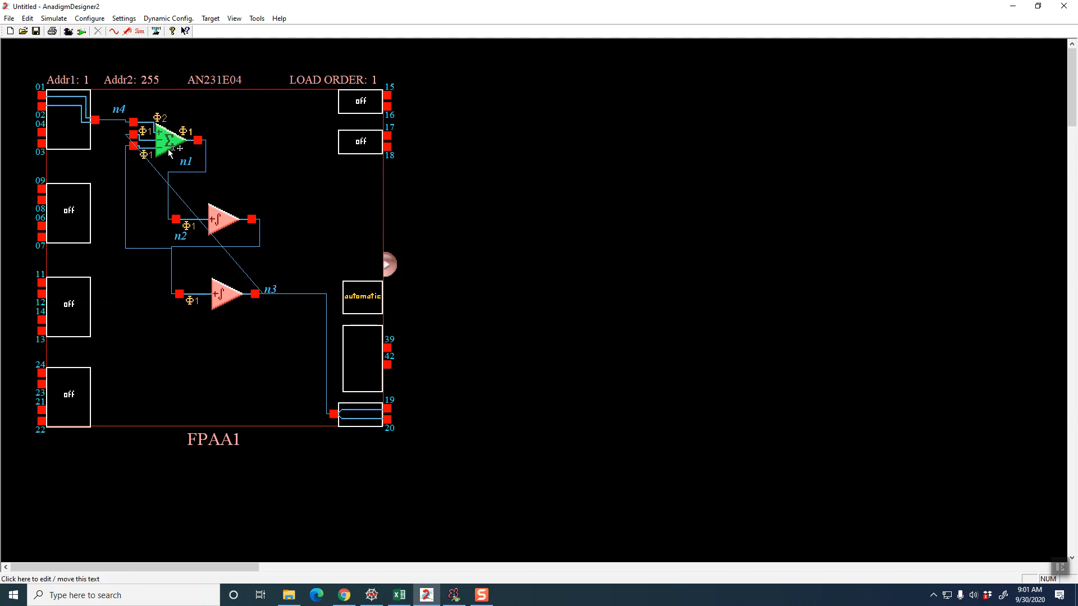
Run the design rule check on the finished filter circuit and close the check sheet
{"action": "mouse_move", "coordinate": [182, 153]}
{"action": "left_click", "coordinate": [10, 19]}
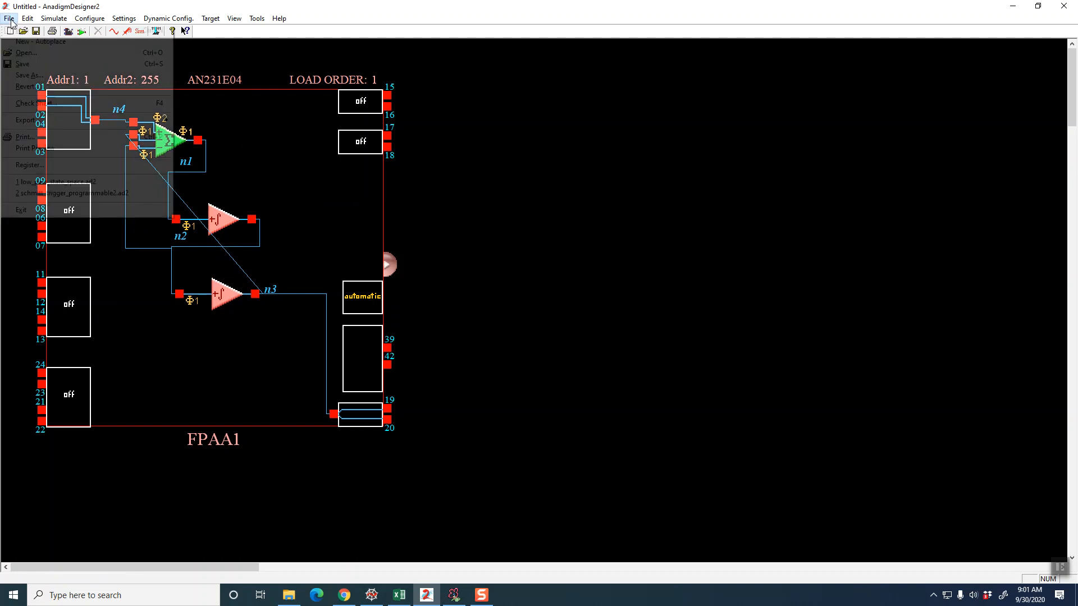
{"action": "left_click", "coordinate": [35, 104]}
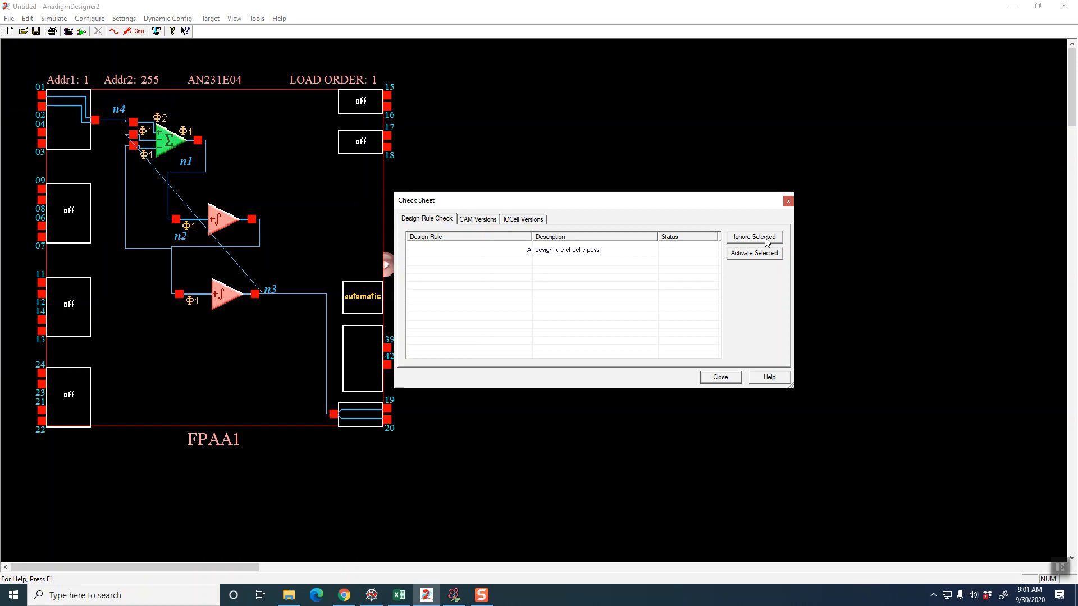
{"action": "left_click", "coordinate": [729, 379]}
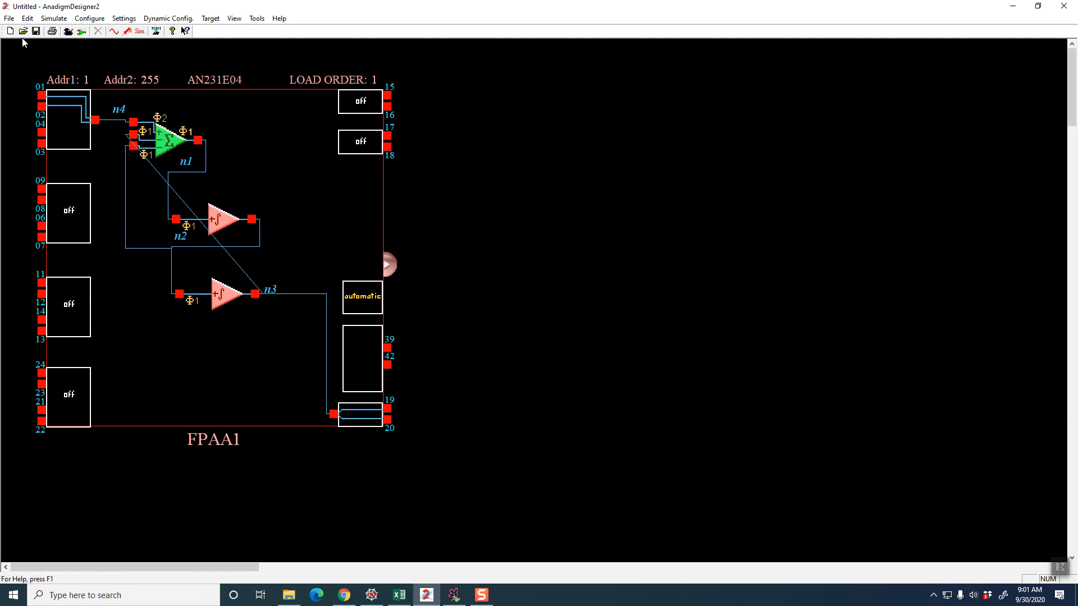
Attach a signal generator to input pins 01 and 02 and set it to a square wave at 5 kHz
{"action": "left_click", "coordinate": [114, 32]}
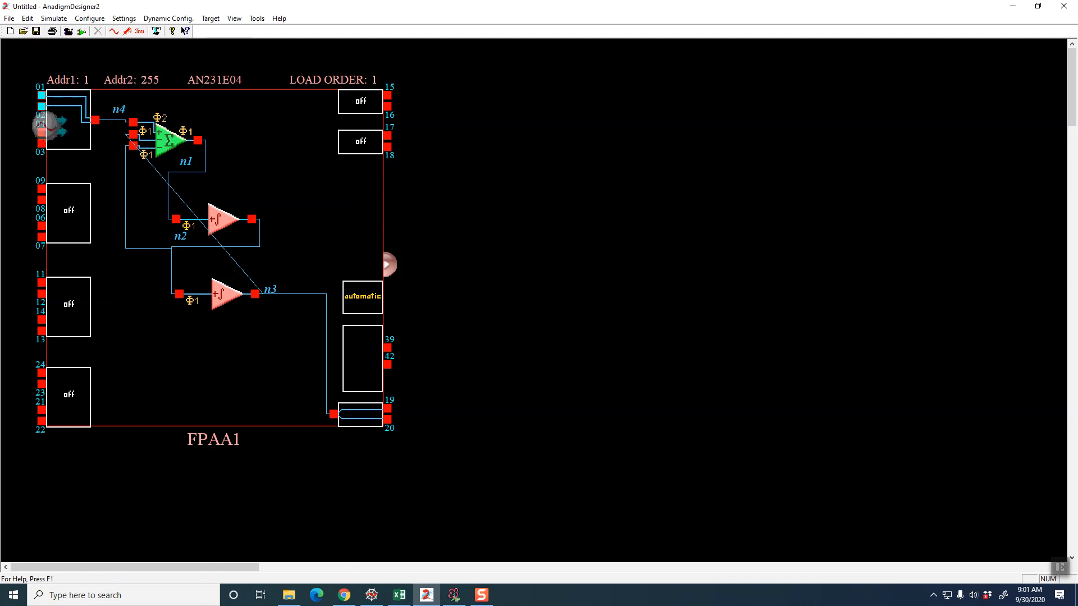
{"action": "left_click", "coordinate": [23, 104]}
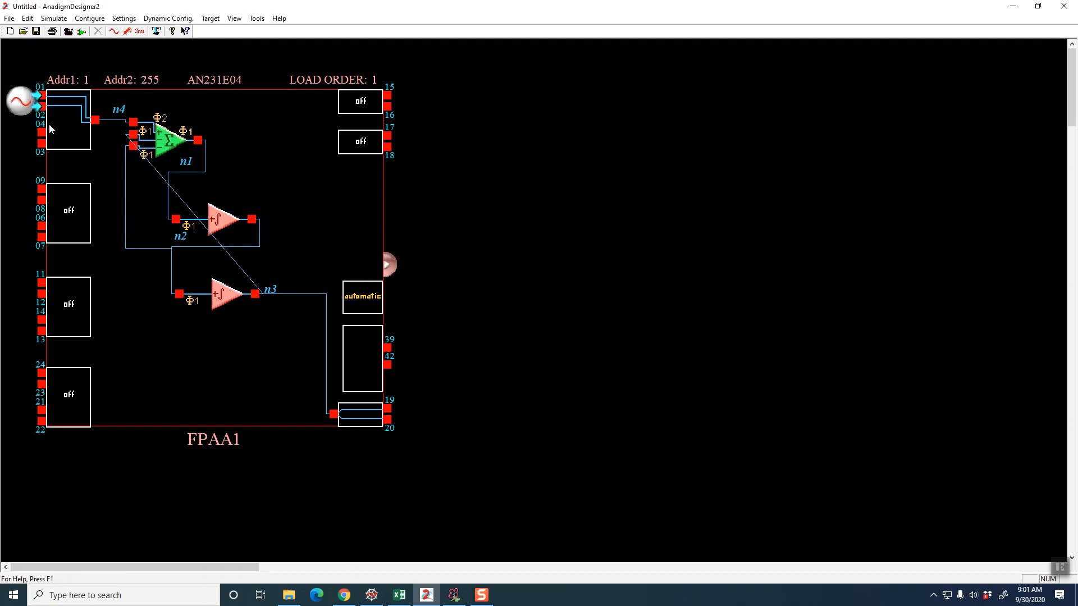
{"action": "right_click", "coordinate": [21, 107]}
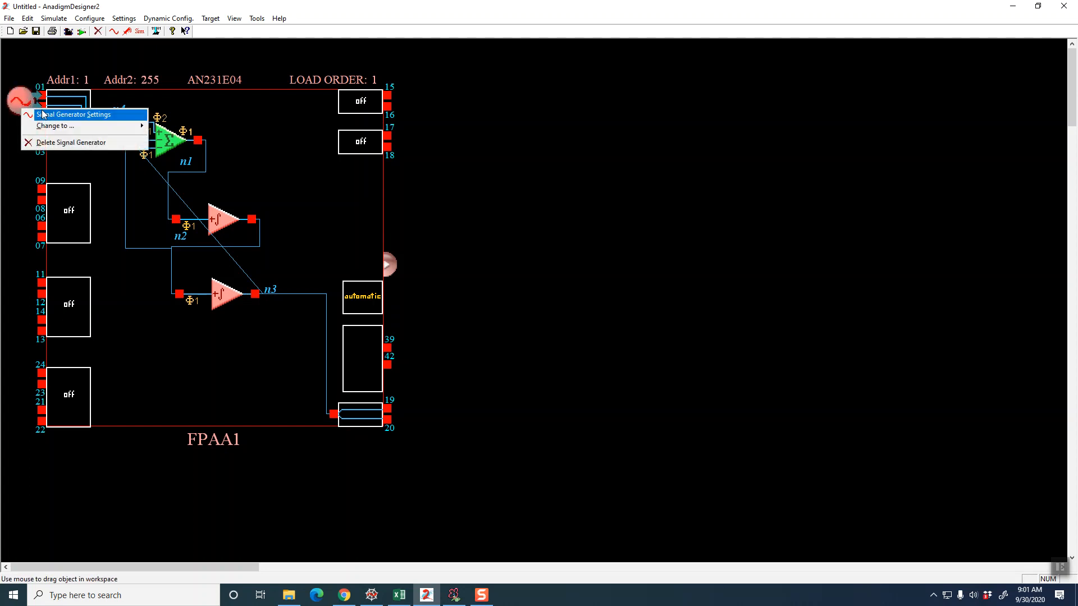
{"action": "left_click", "coordinate": [43, 114]}
{"action": "left_click", "coordinate": [516, 213]}
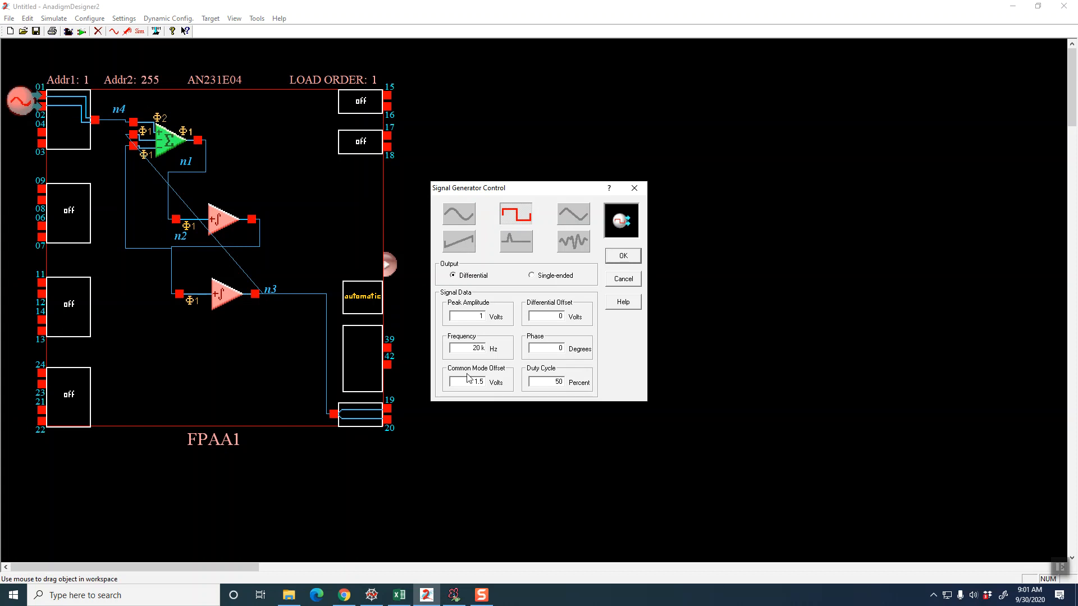
{"action": "left_click_drag", "start_coordinate": [471, 348], "coordinate": [485, 349]}
{"action": "type", "text": "5"}
{"action": "type", "text": "k"}
{"action": "left_click", "coordinate": [622, 257]}
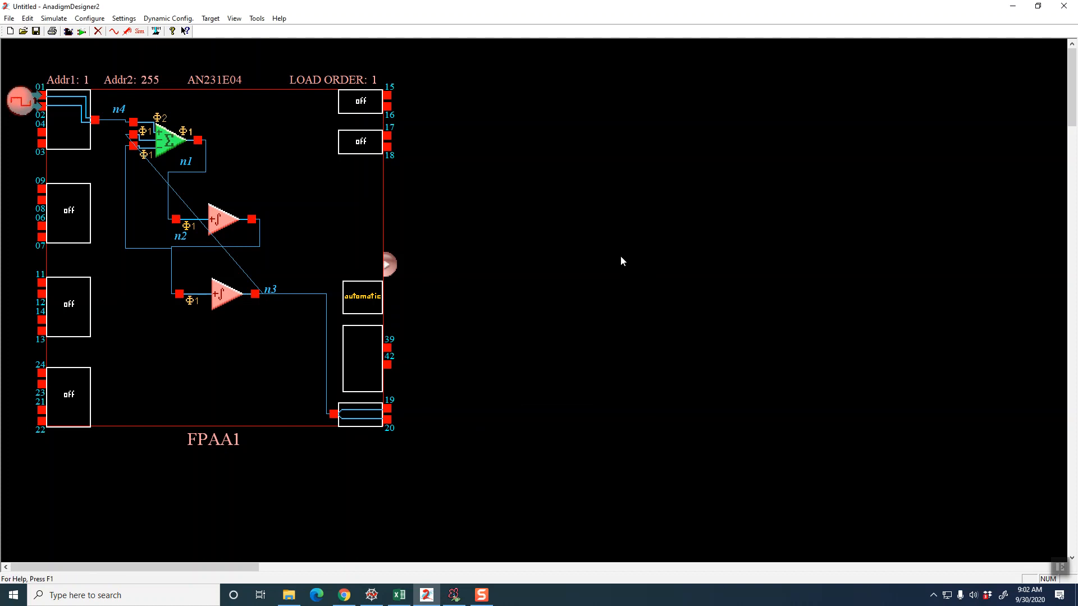
Place oscilloscope probes on the input cell's output and on the second integrator's output
{"action": "left_click", "coordinate": [127, 32]}
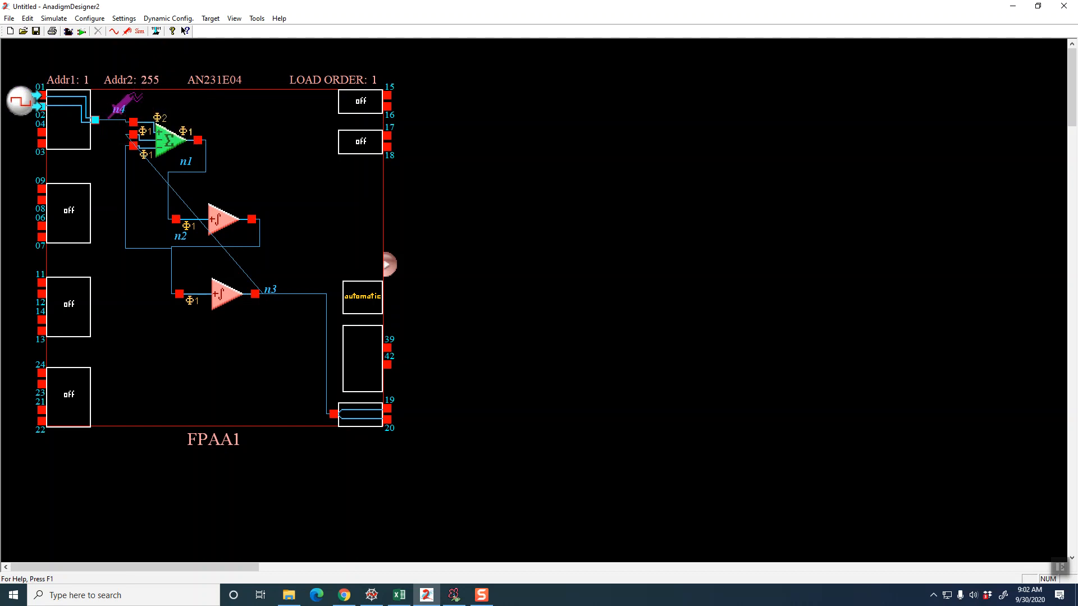
{"action": "left_click", "coordinate": [96, 120]}
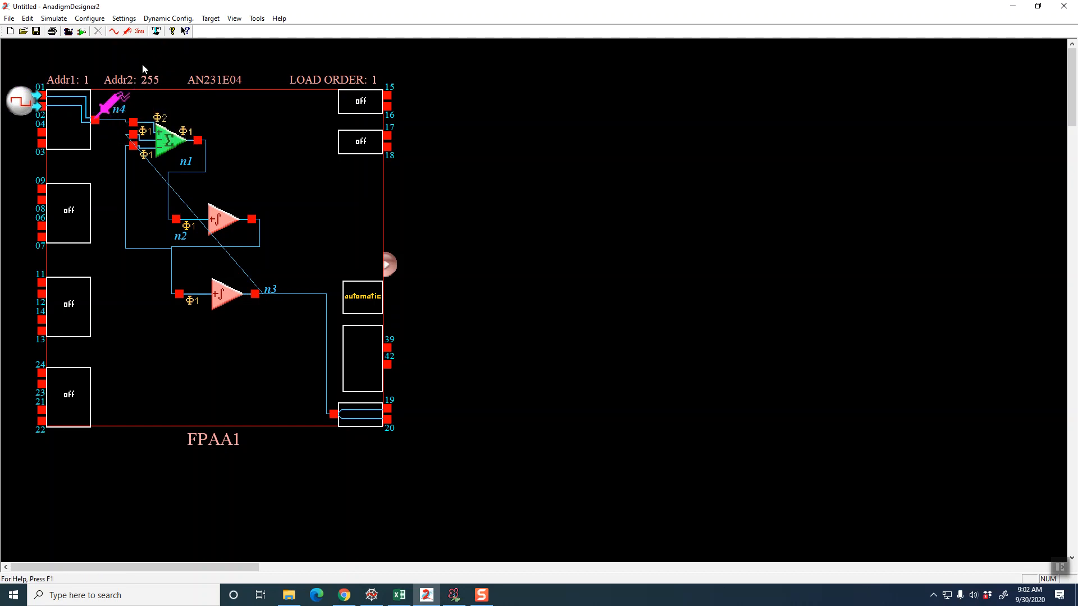
{"action": "left_click", "coordinate": [127, 32]}
{"action": "left_click", "coordinate": [302, 293]}
Accept the existing simulation setup, run the simulation to view both traces, and close the oscilloscope
{"action": "left_click", "coordinate": [88, 18]}
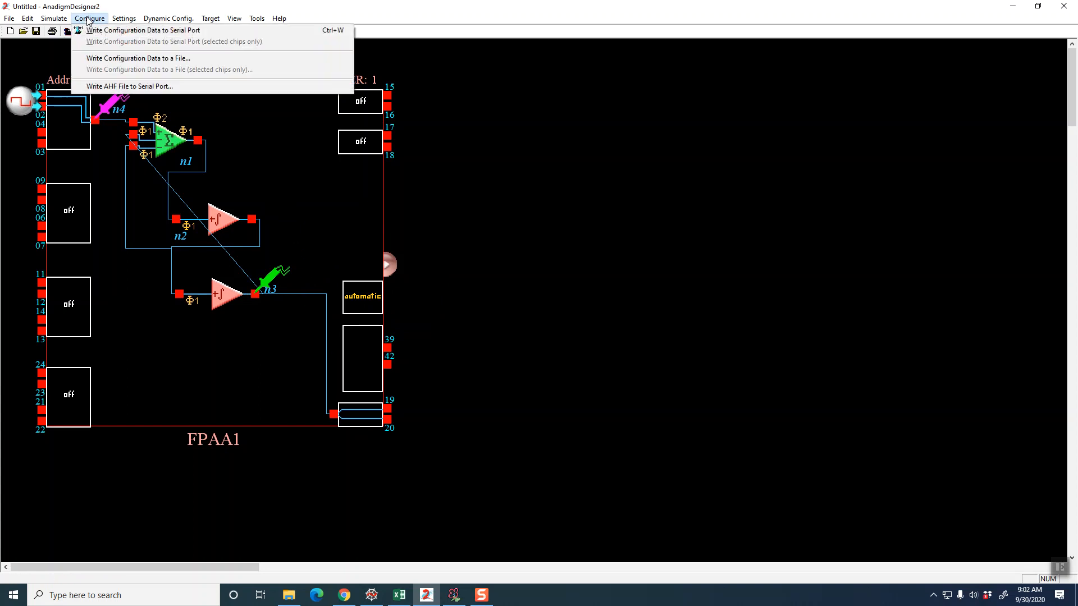
{"action": "mouse_move", "coordinate": [54, 19]}
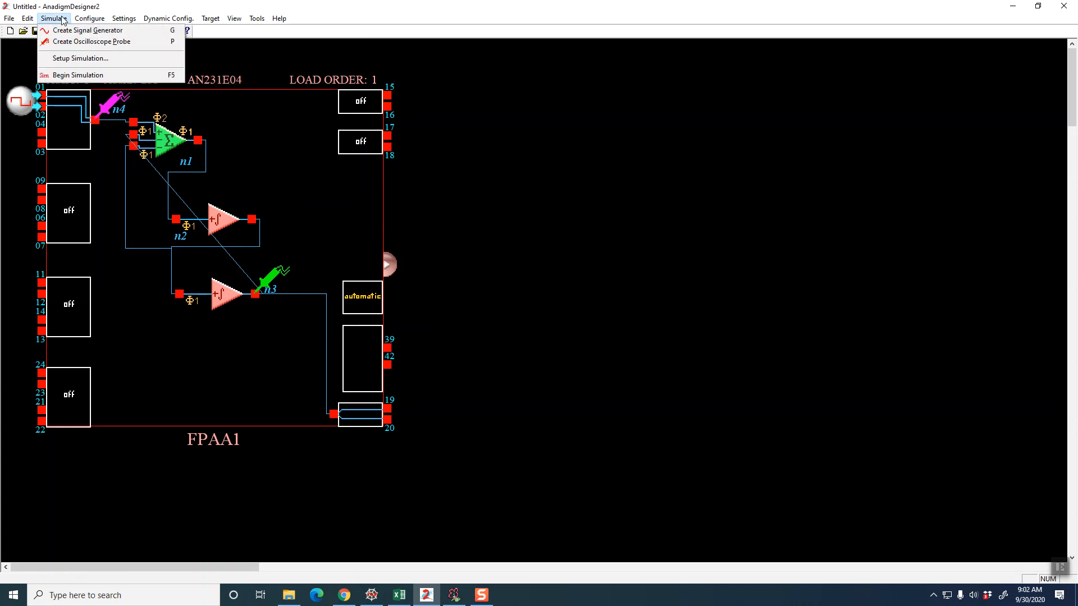
{"action": "left_click", "coordinate": [74, 59]}
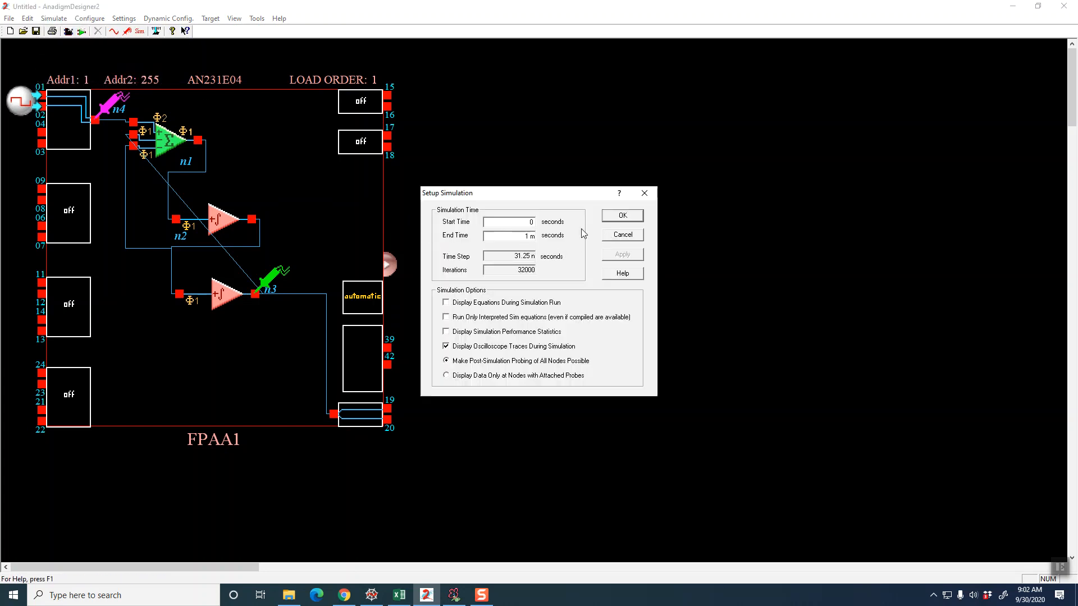
{"action": "left_click", "coordinate": [614, 216]}
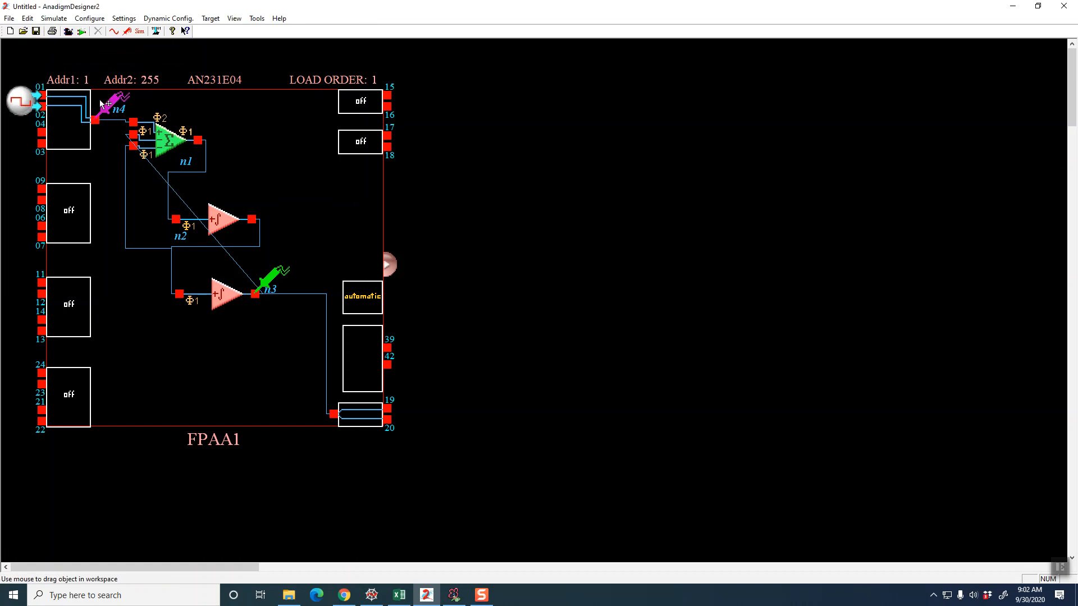
{"action": "left_click", "coordinate": [137, 32]}
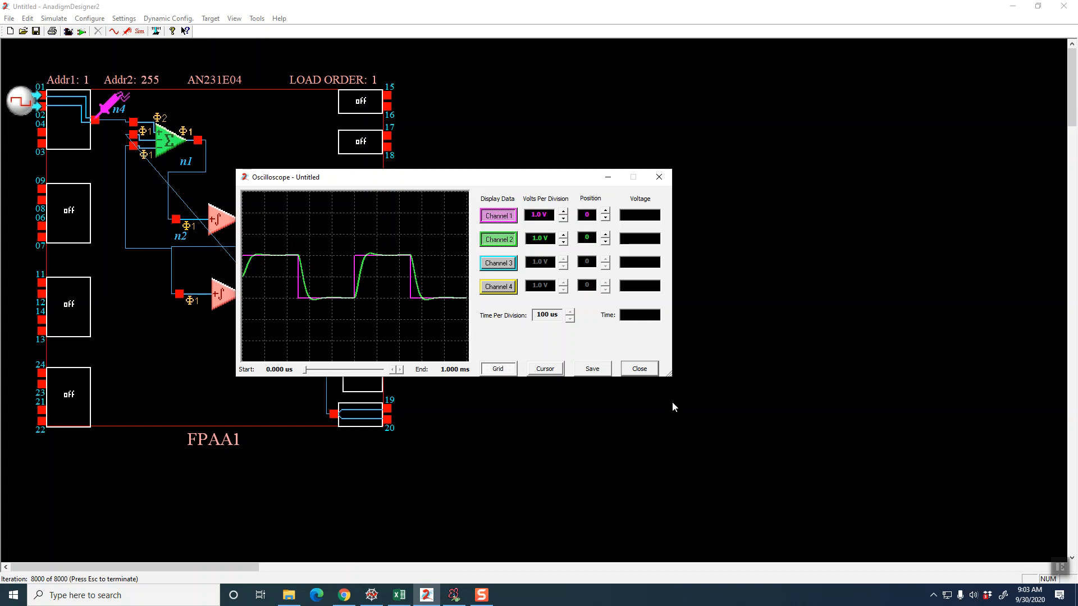
{"action": "left_click", "coordinate": [637, 369]}
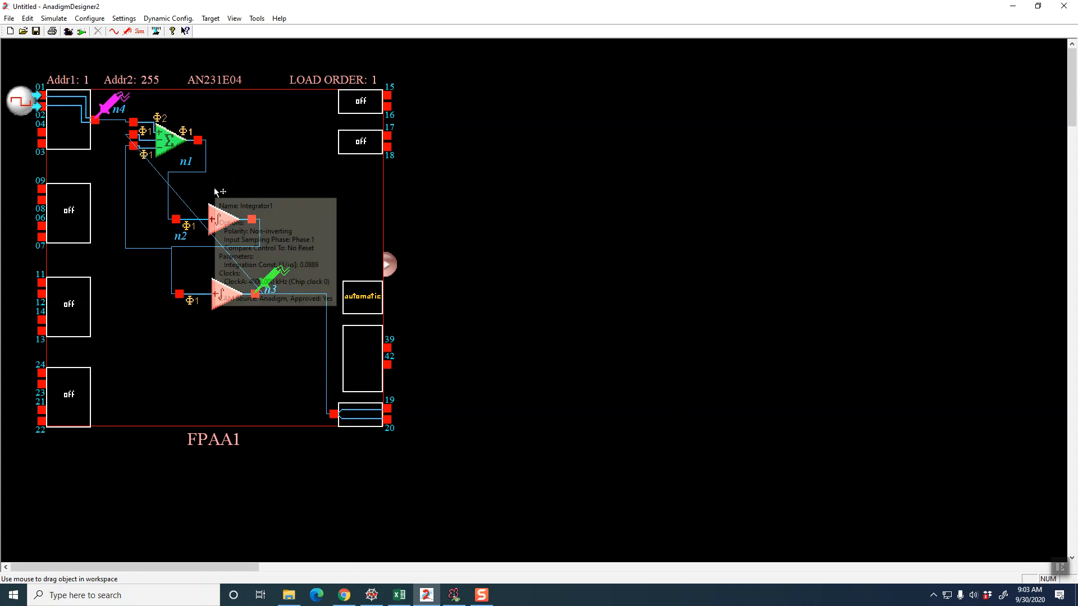
Add a third oscilloscope probe at the SumDiff stage's output and run the simulation
{"action": "mouse_move", "coordinate": [220, 293]}
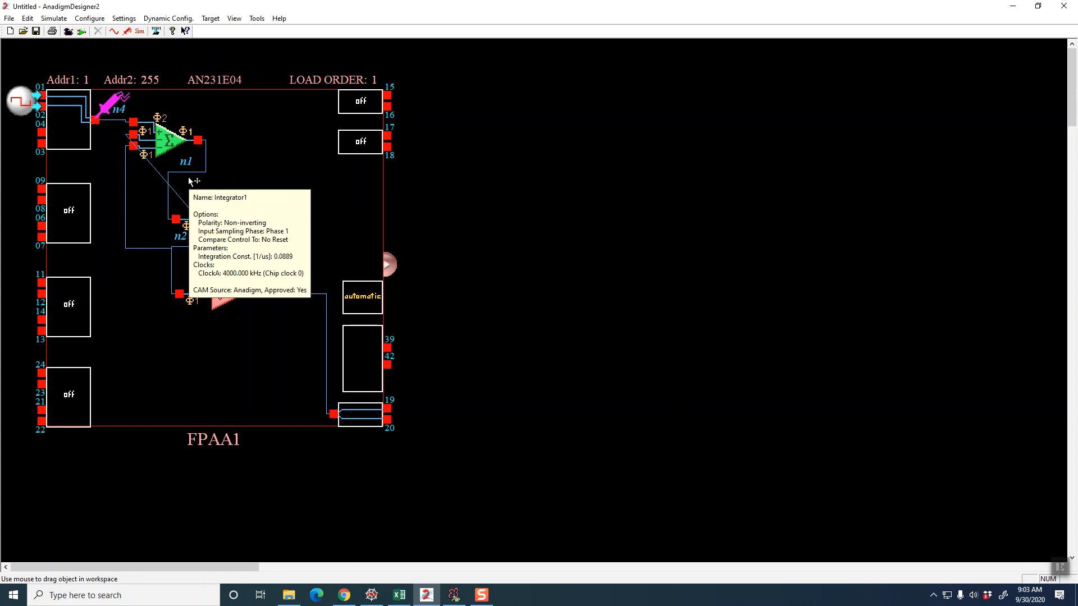
{"action": "left_click", "coordinate": [127, 31]}
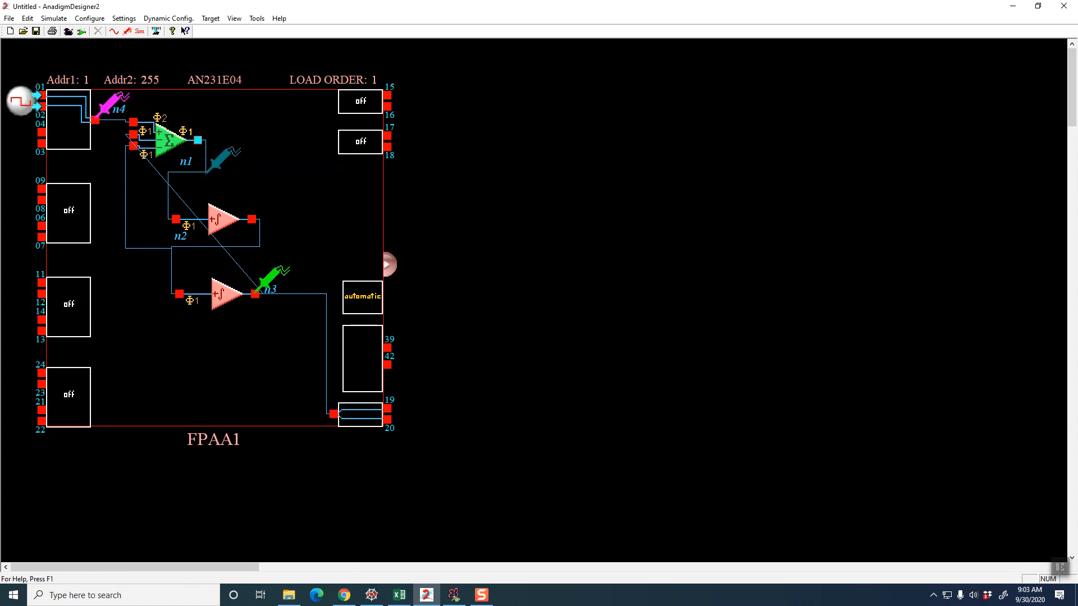
{"action": "left_click", "coordinate": [198, 140]}
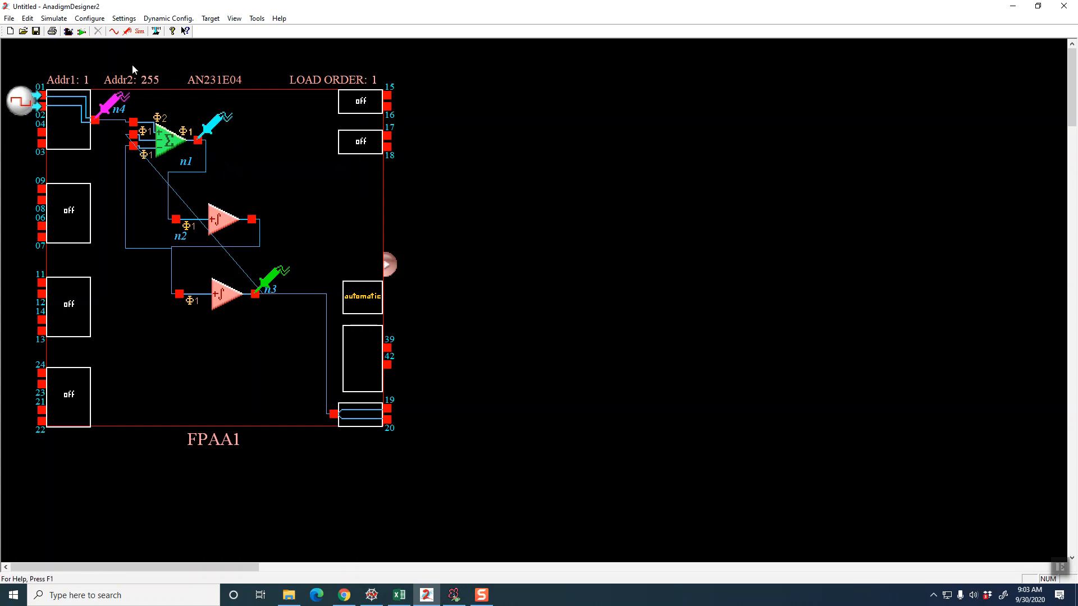
{"action": "left_click", "coordinate": [141, 32]}
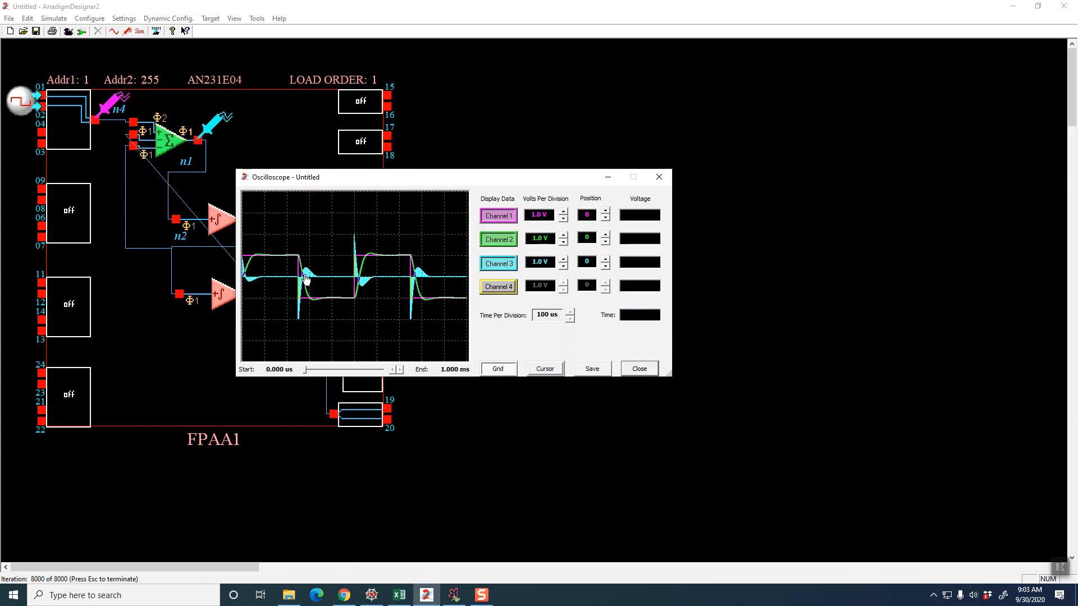
Reduce the oscilloscope's time per division to 500 ns to examine the SumDiff output's half-cycle waveform, and close the oscilloscope
{"action": "left_click", "coordinate": [569, 318]}
{"action": "left_click", "coordinate": [570, 318]}
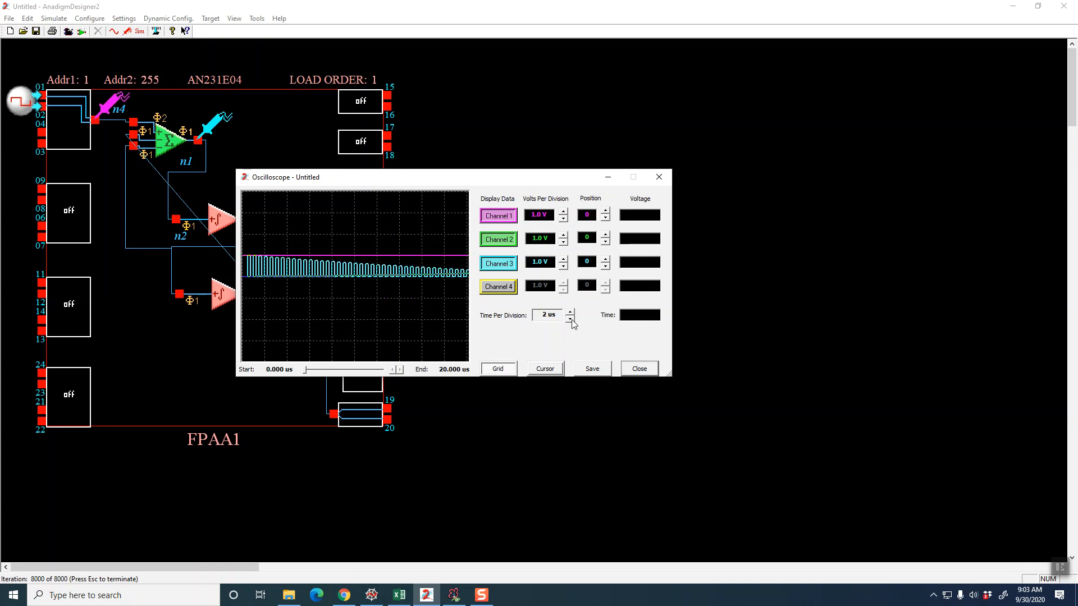
{"action": "left_click", "coordinate": [570, 319]}
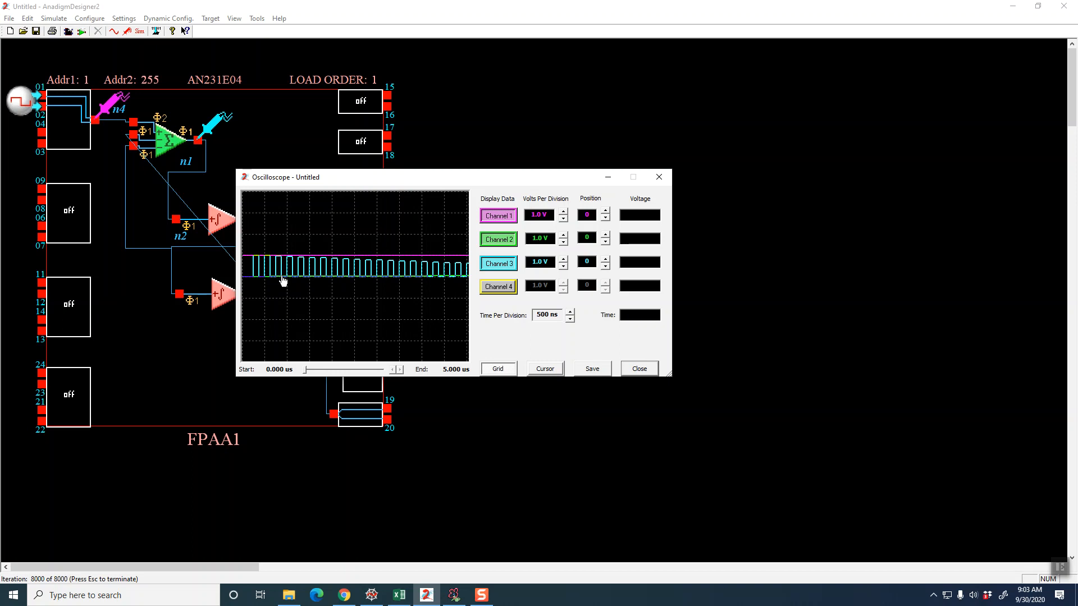
{"action": "mouse_move", "coordinate": [169, 147]}
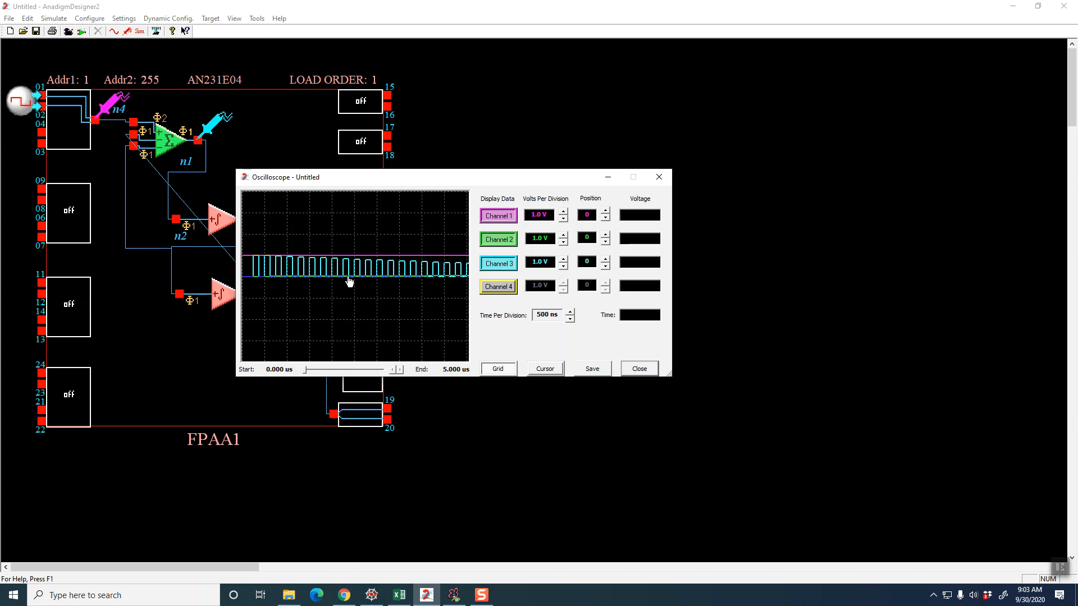
{"action": "left_click", "coordinate": [635, 370]}
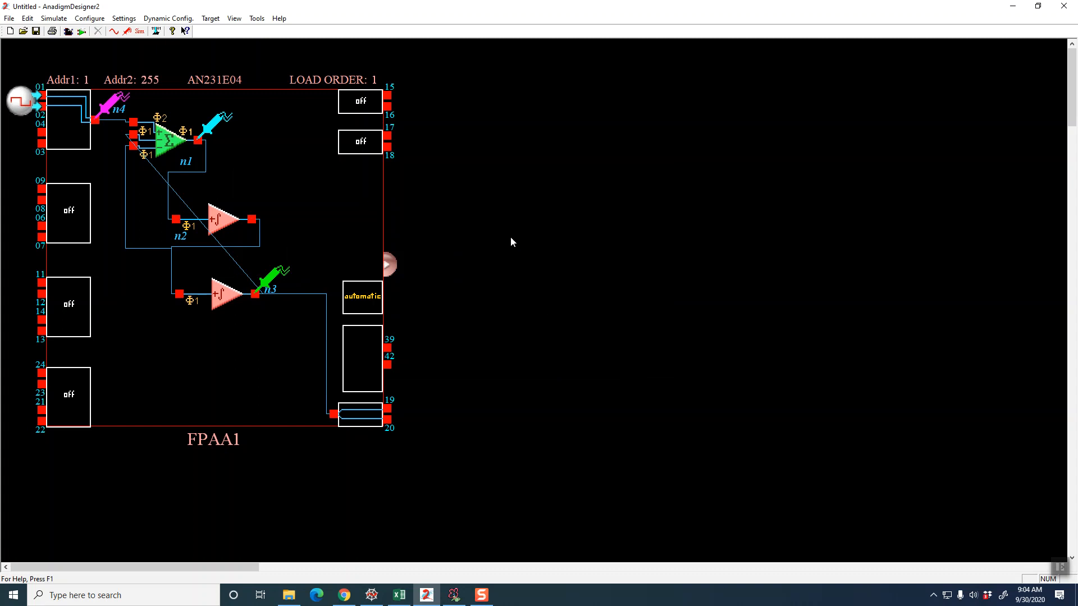
Configure the I/O cell at pins 17 and 18 as a Bypass Output and wire the SumDiff output to it
{"action": "right_click", "coordinate": [362, 147]}
{"action": "left_click", "coordinate": [400, 154]}
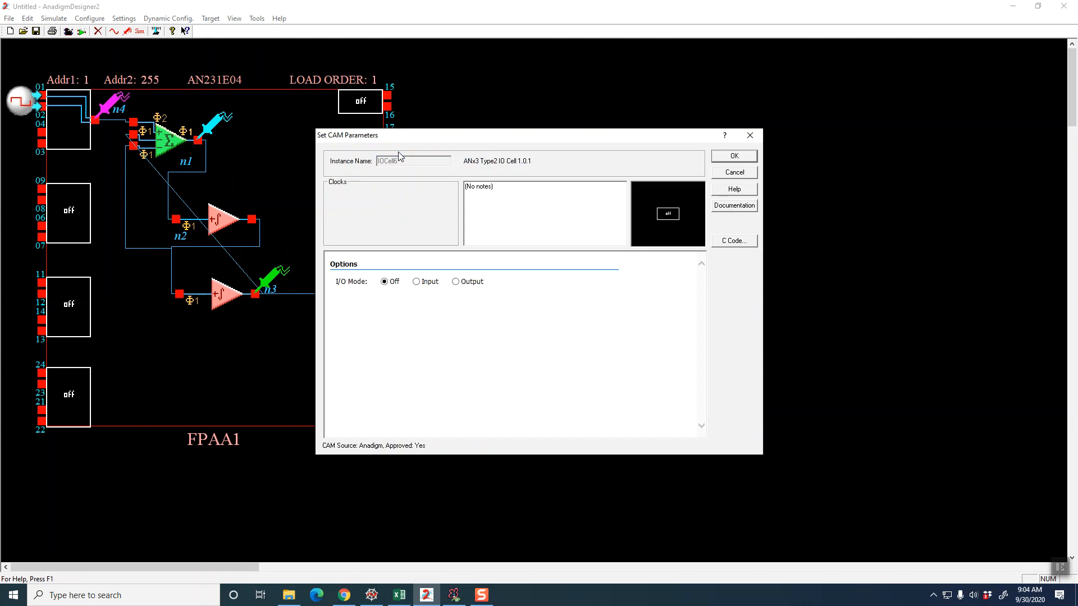
{"action": "left_click", "coordinate": [456, 282]}
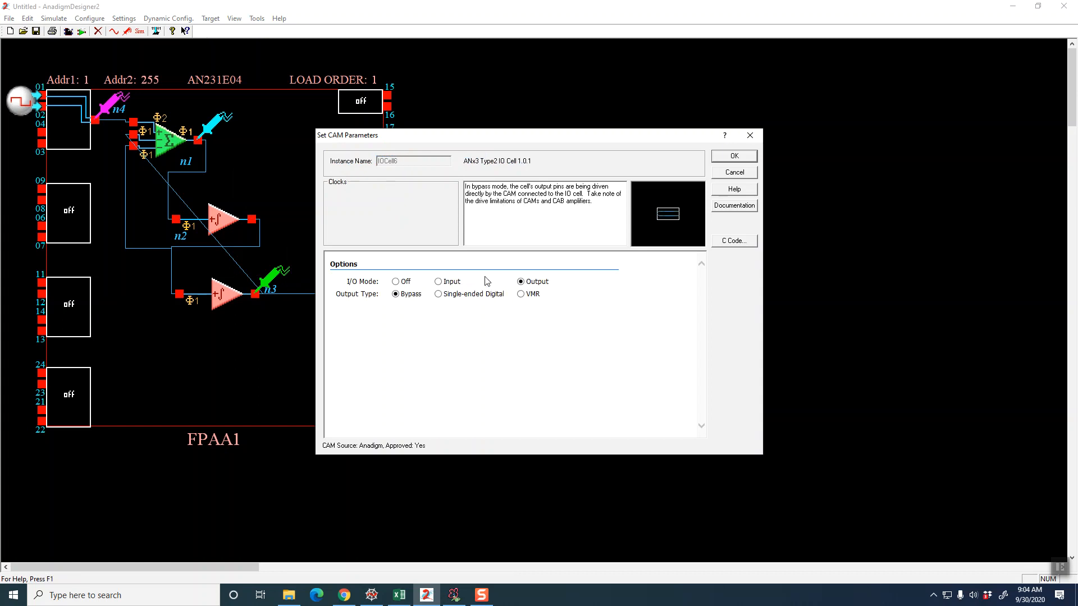
{"action": "left_click", "coordinate": [727, 157]}
{"action": "left_click_drag", "start_coordinate": [335, 141], "coordinate": [199, 141]}
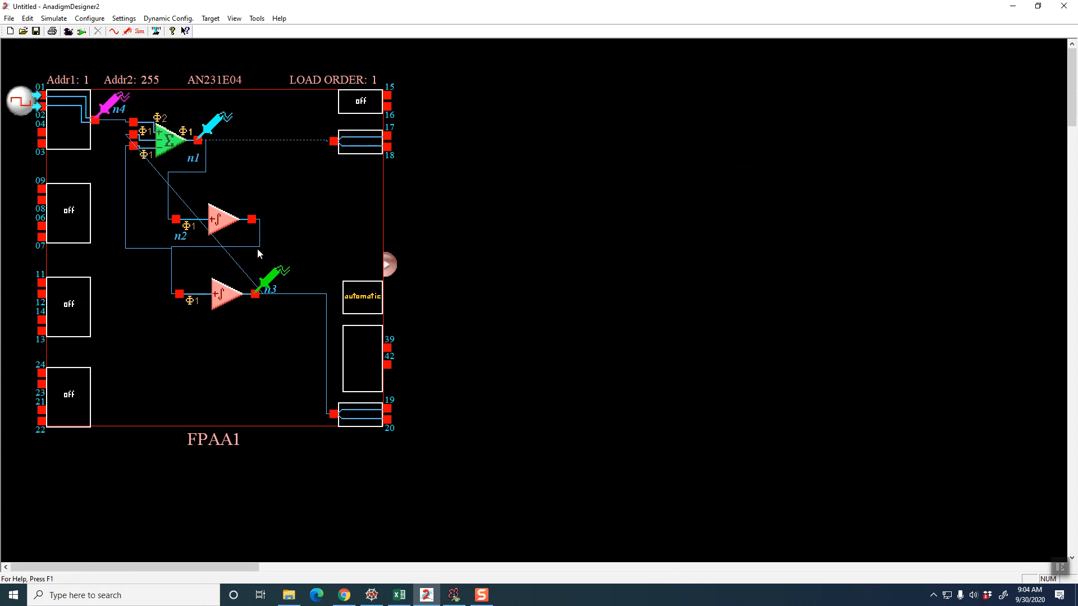
Run the design rule check, select the listed rule entry to highlight its source in the circuit, and close the check sheet
{"action": "left_click", "coordinate": [10, 22]}
{"action": "left_click", "coordinate": [36, 103]}
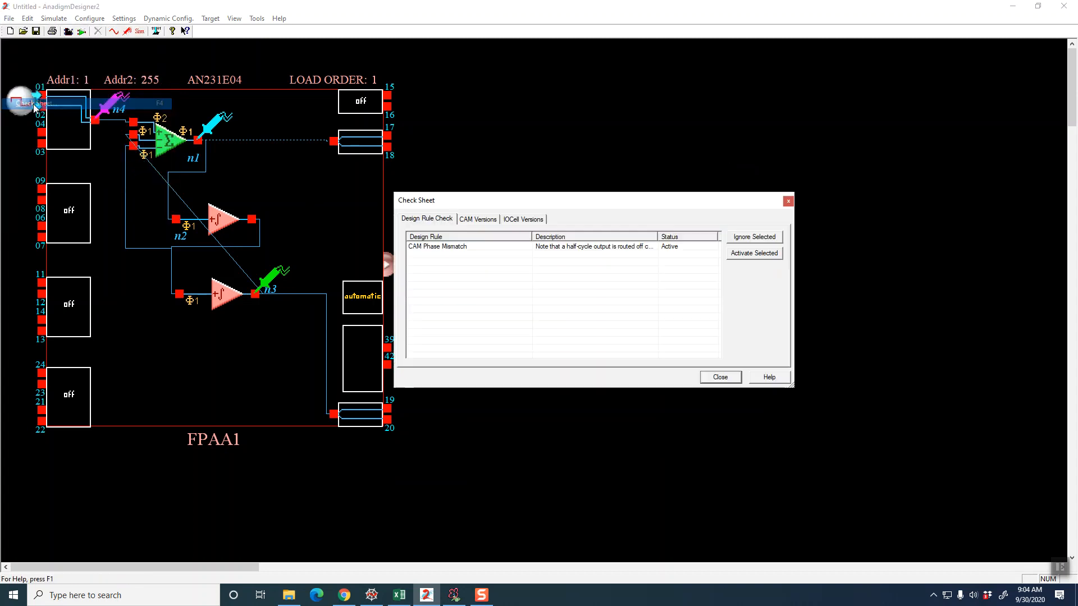
{"action": "left_click", "coordinate": [439, 245]}
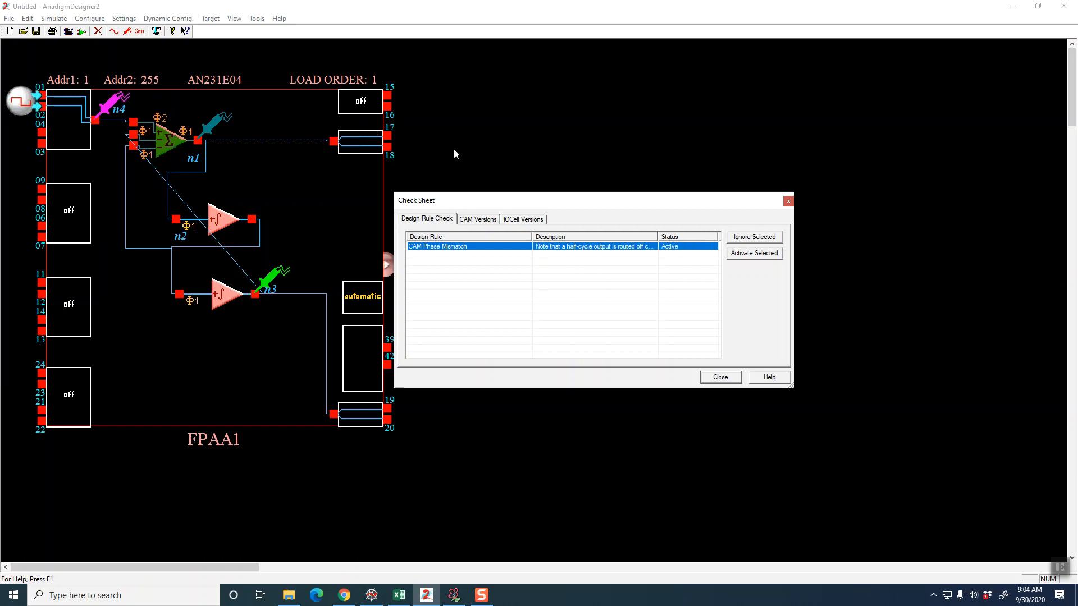
{"action": "left_click", "coordinate": [721, 378]}
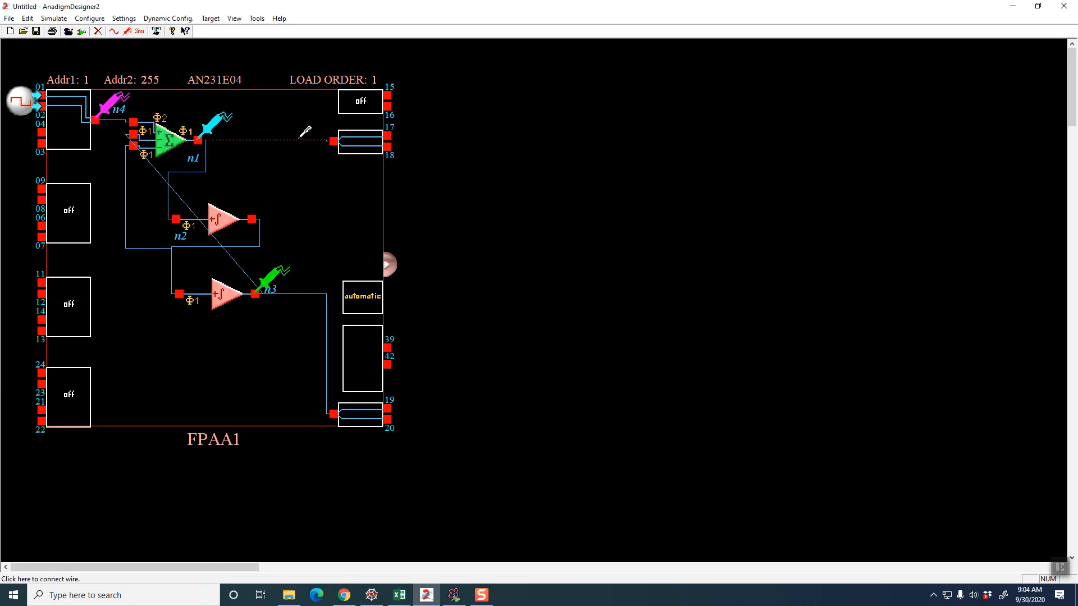
Insert a Hold (Sample and Hold) CAM between the SumDiff stage and the output cell at pins 17 and 18, accepting its Phase 1 sampling
{"action": "right_click", "coordinate": [507, 202]}
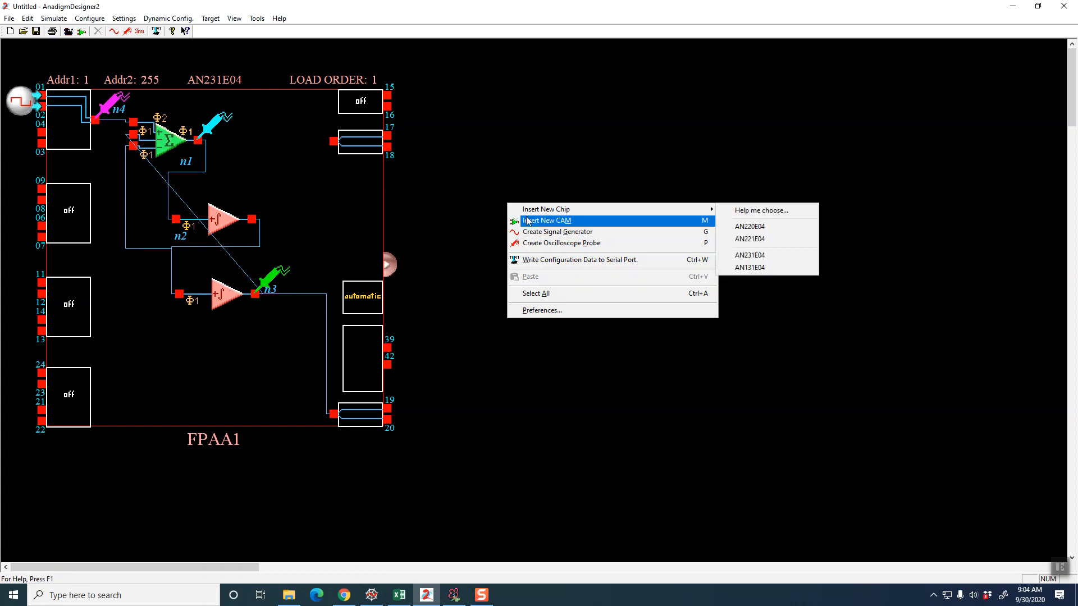
{"action": "left_click", "coordinate": [528, 221]}
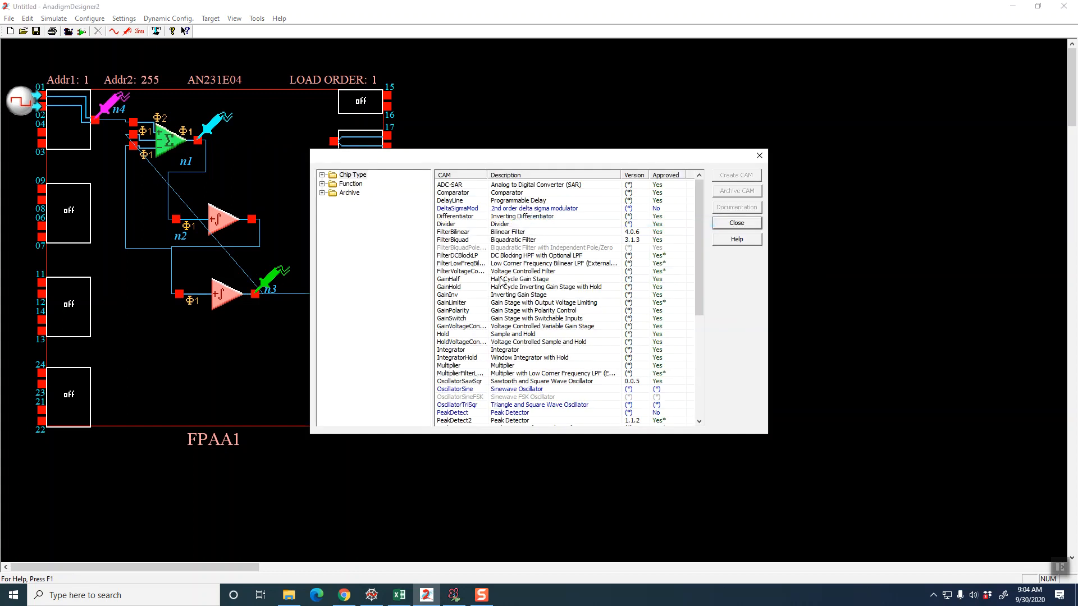
{"action": "left_click", "coordinate": [494, 335]}
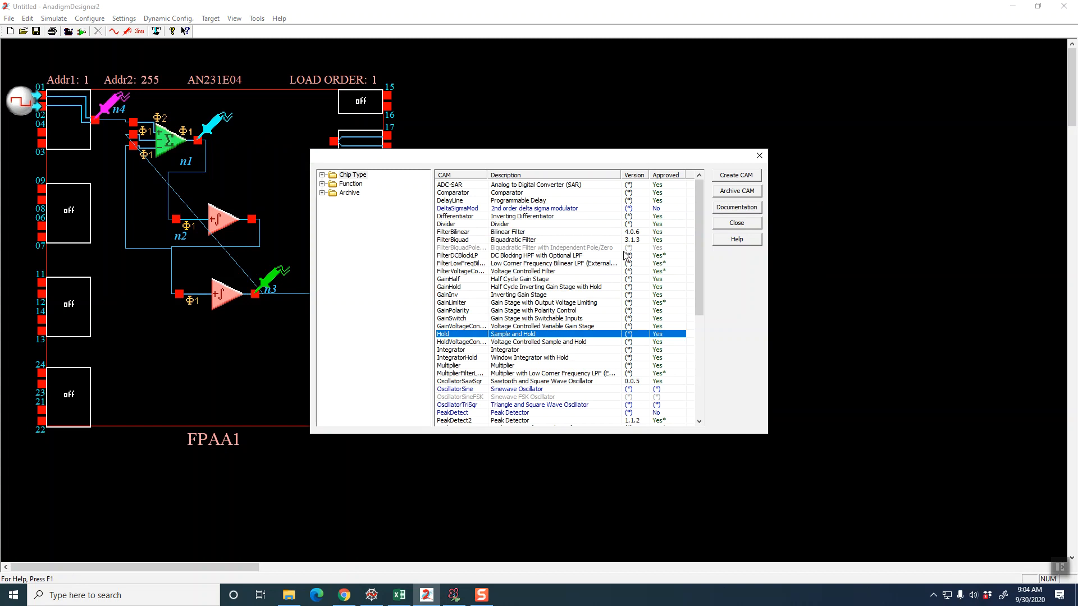
{"action": "left_click", "coordinate": [736, 176]}
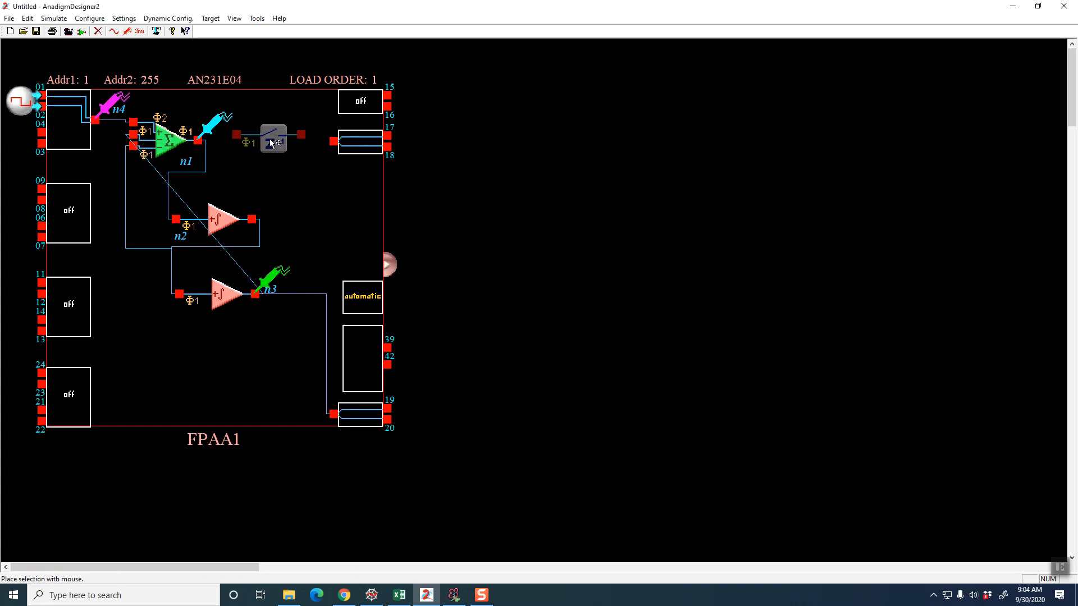
{"action": "left_click", "coordinate": [271, 149]}
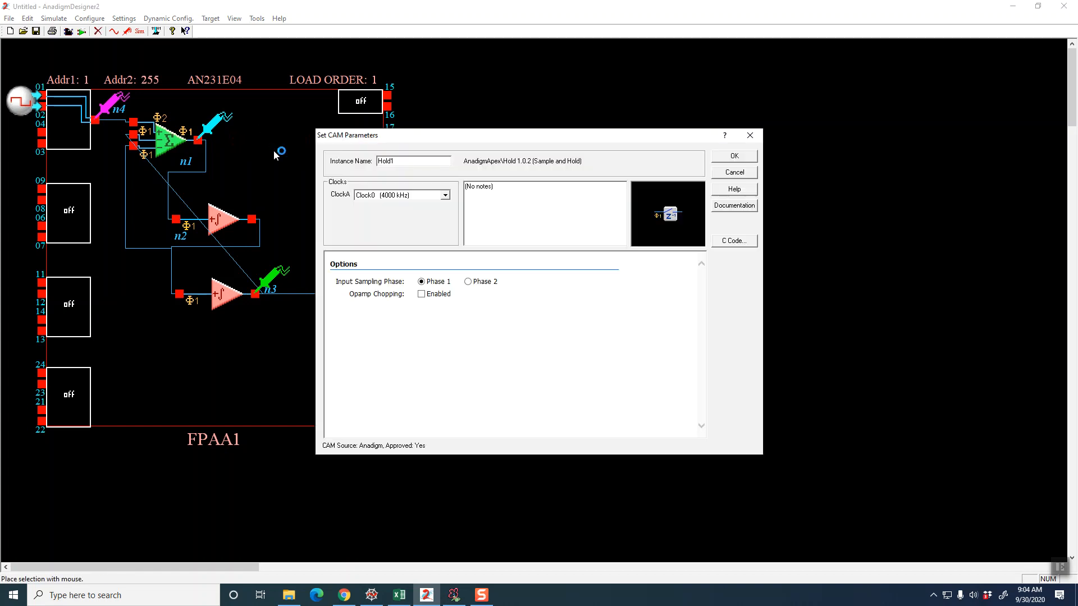
{"action": "left_click", "coordinate": [721, 157]}
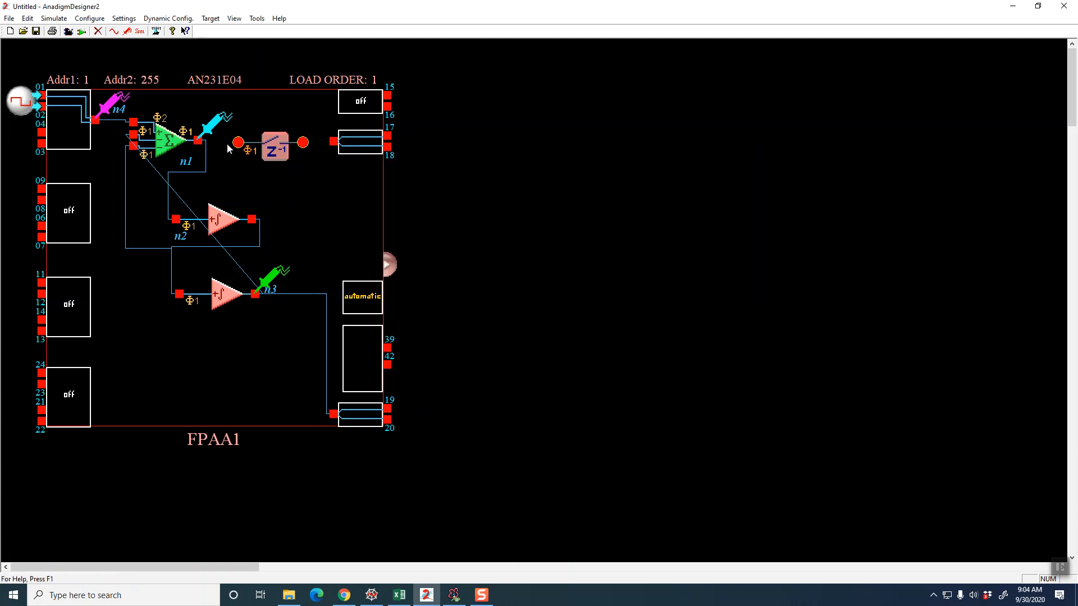
Wire the Hold CAM between the SumDiff output and the output cell at pins 17 and 18, and move the SumDiff probe to the Hold output
{"action": "left_click_drag", "start_coordinate": [238, 143], "coordinate": [223, 140]}
{"action": "left_click_drag", "start_coordinate": [303, 142], "coordinate": [334, 142]}
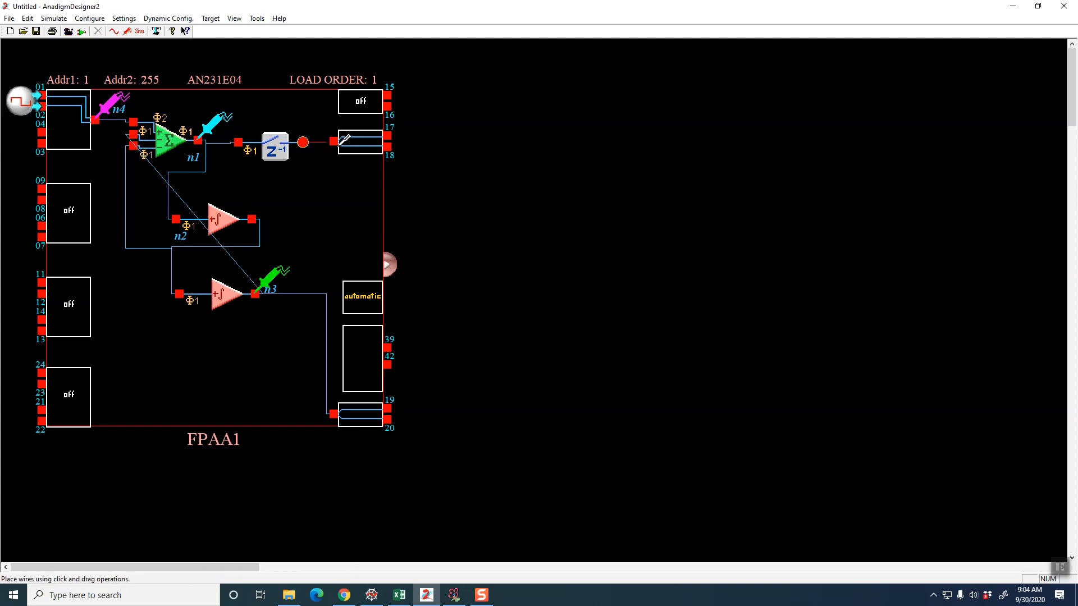
{"action": "left_click", "coordinate": [215, 120]}
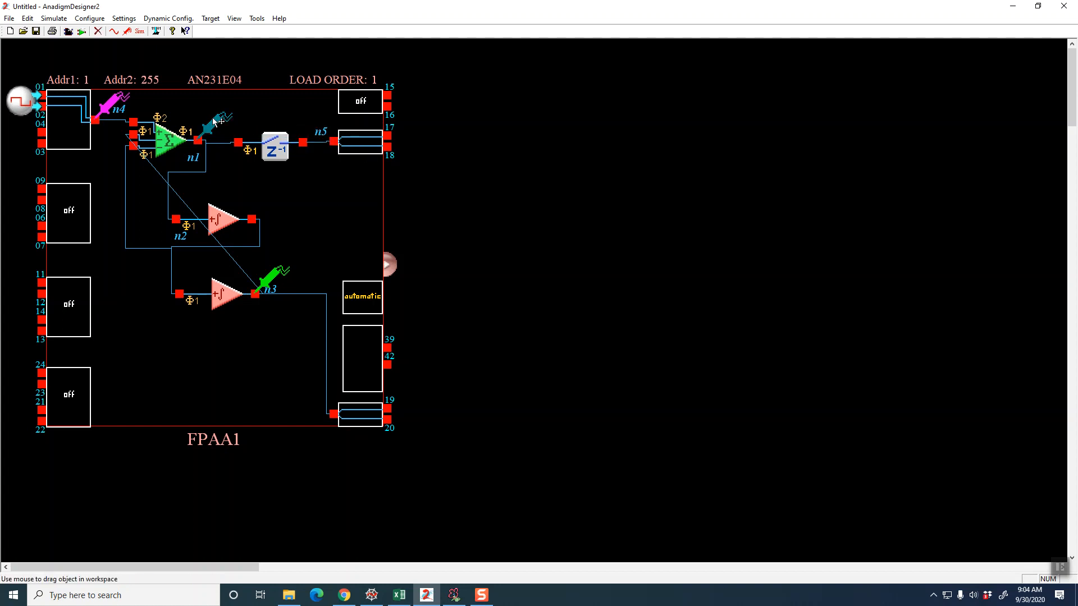
{"action": "left_click_drag", "start_coordinate": [214, 121], "coordinate": [316, 124]}
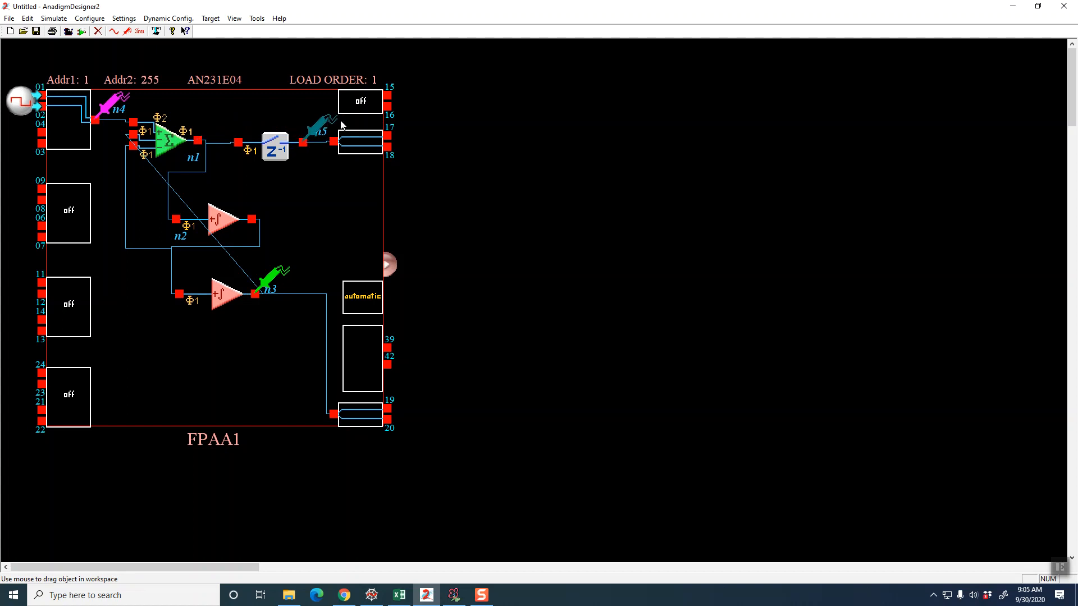
Run the design rule check on the circuit with the added Hold CAM and close the check sheet
{"action": "left_click", "coordinate": [10, 19]}
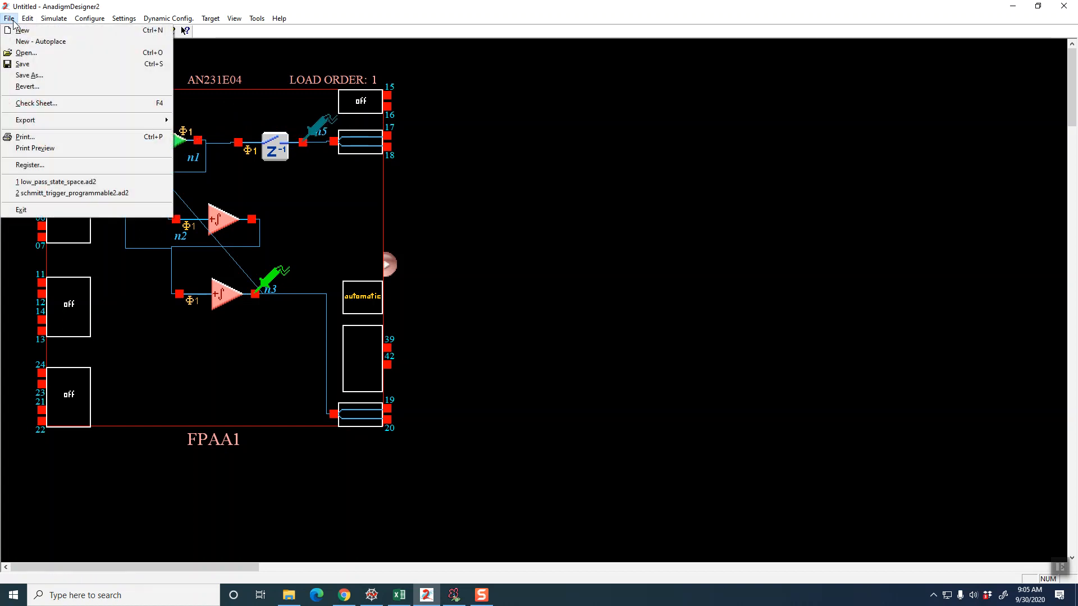
{"action": "left_click", "coordinate": [39, 105]}
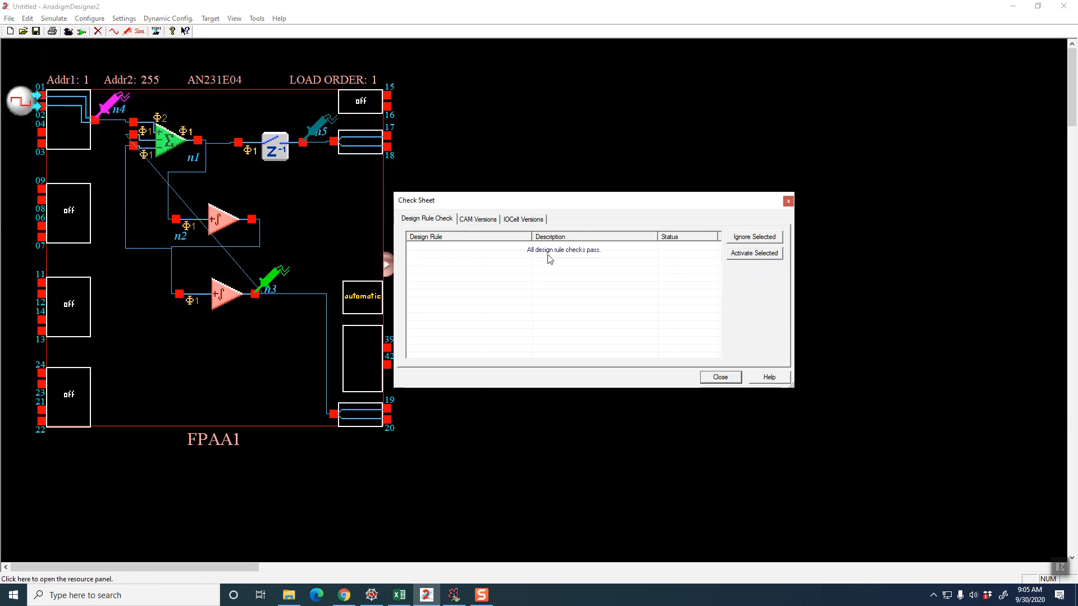
{"action": "left_click", "coordinate": [721, 377]}
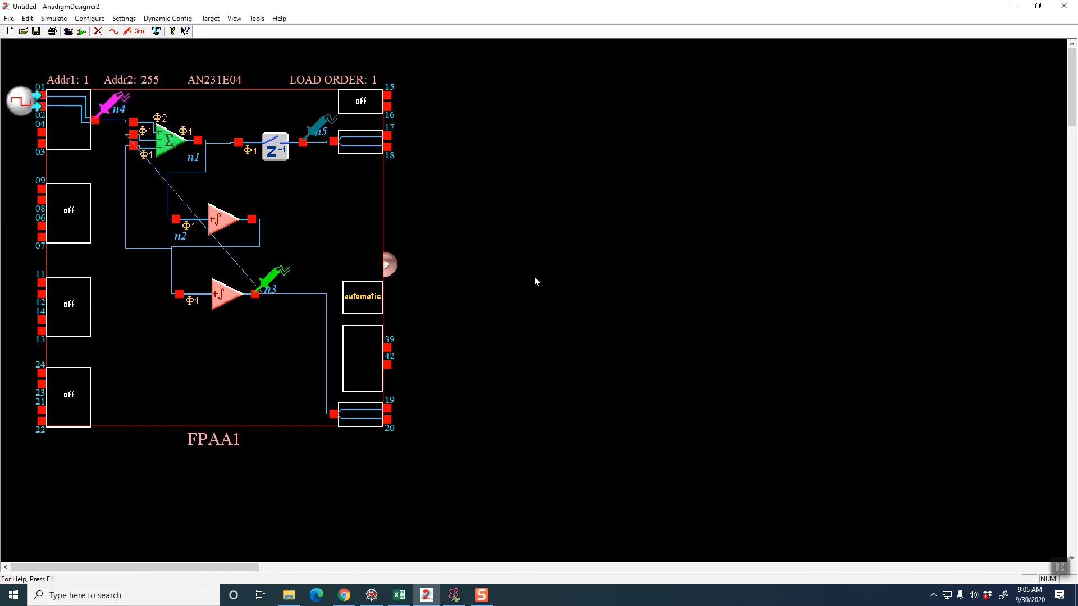
Simulate the circuit, view the oscilloscope traces at 100 us per division, and close the oscilloscope
{"action": "left_click", "coordinate": [139, 30]}
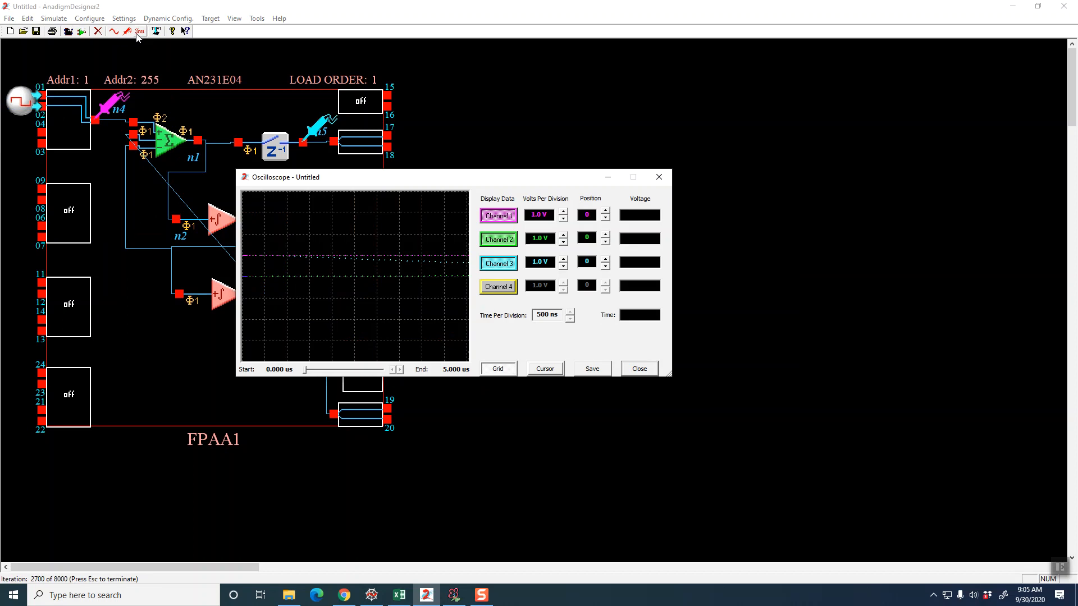
{"action": "left_click", "coordinate": [569, 313]}
{"action": "left_click", "coordinate": [570, 312]}
{"action": "left_click", "coordinate": [569, 313]}
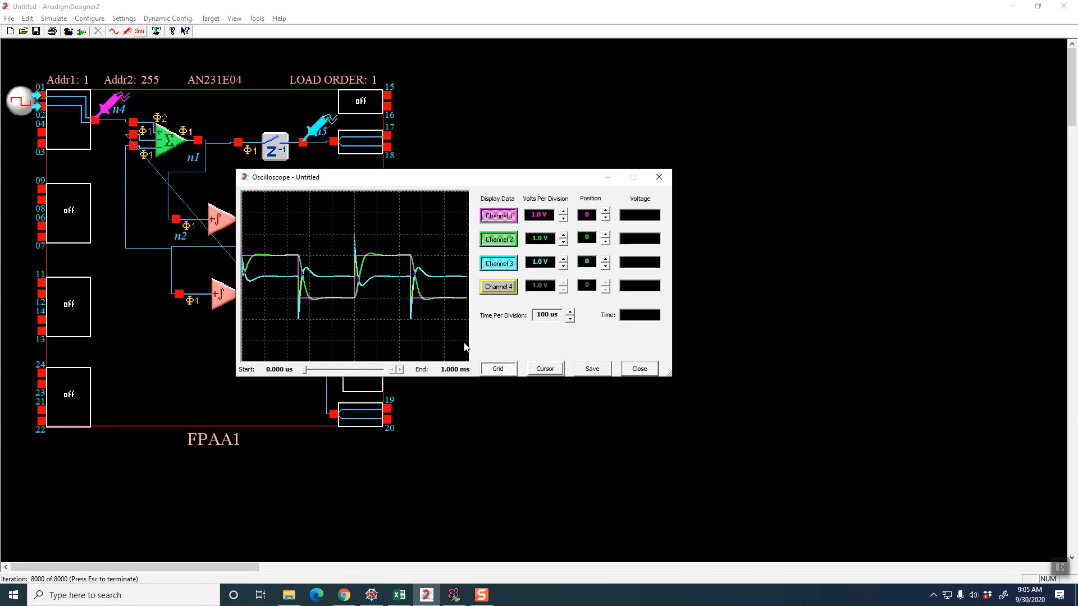
{"action": "left_click", "coordinate": [640, 369]}
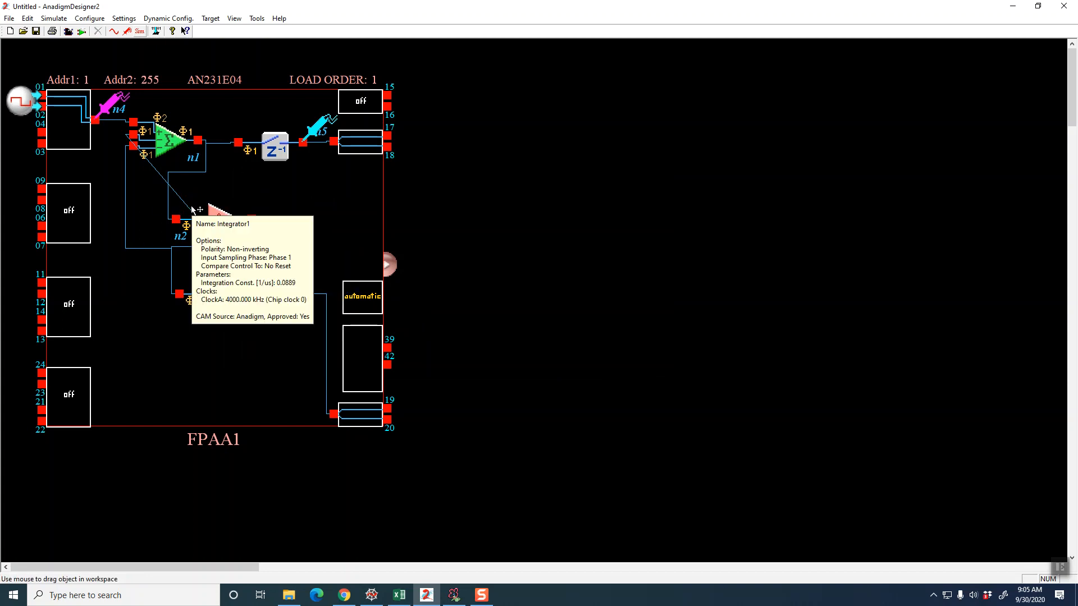
Insert a FilterBiquad (Biquadratic Filter) CAM in the free area of the chip below the two integrators
{"action": "right_click", "coordinate": [463, 210]}
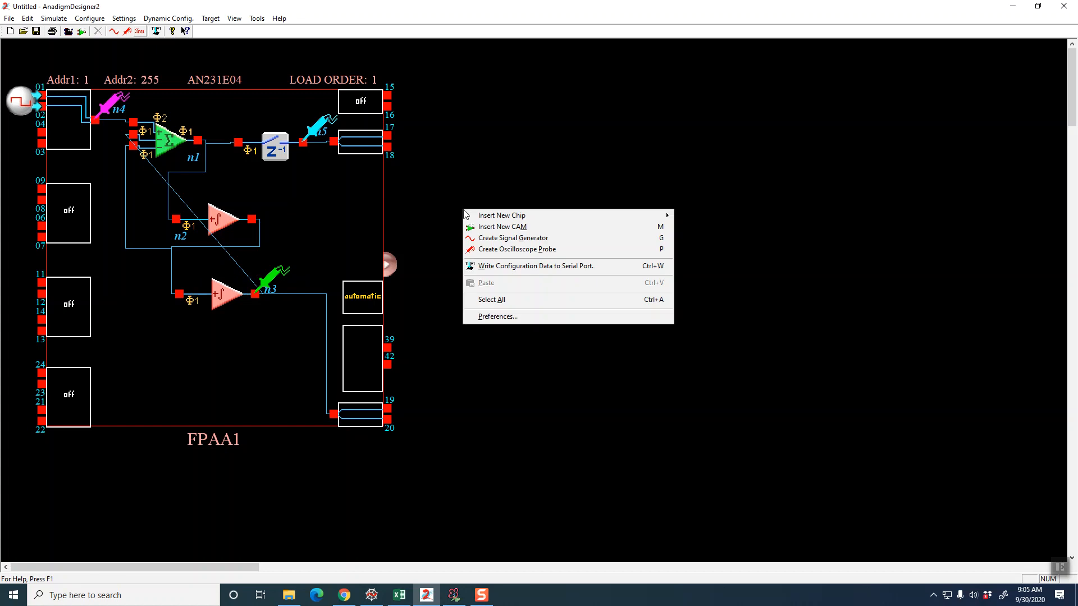
{"action": "left_click", "coordinate": [486, 230]}
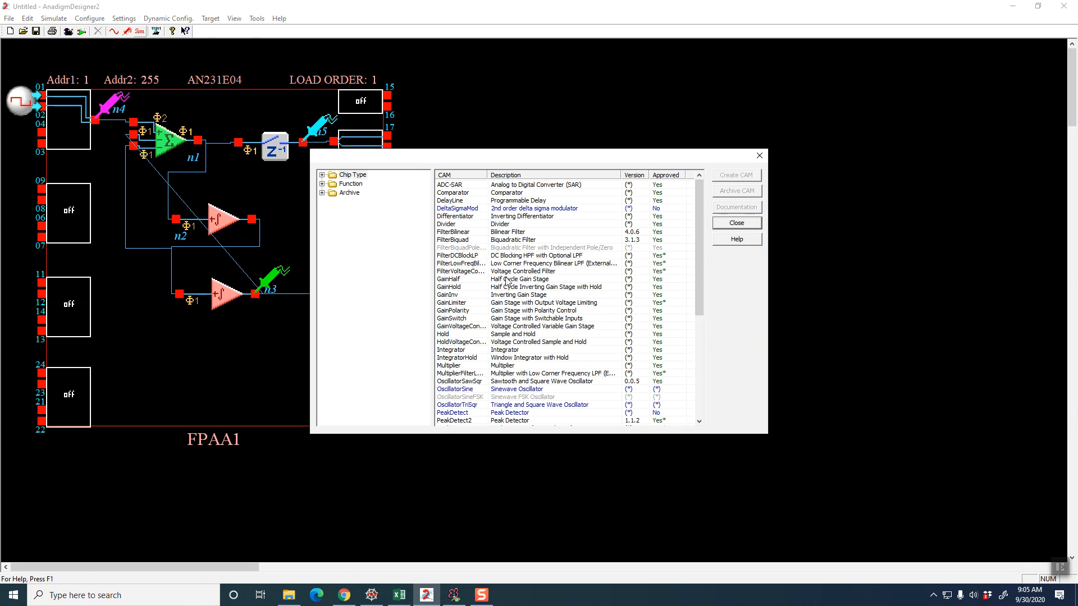
{"action": "left_click", "coordinate": [465, 242]}
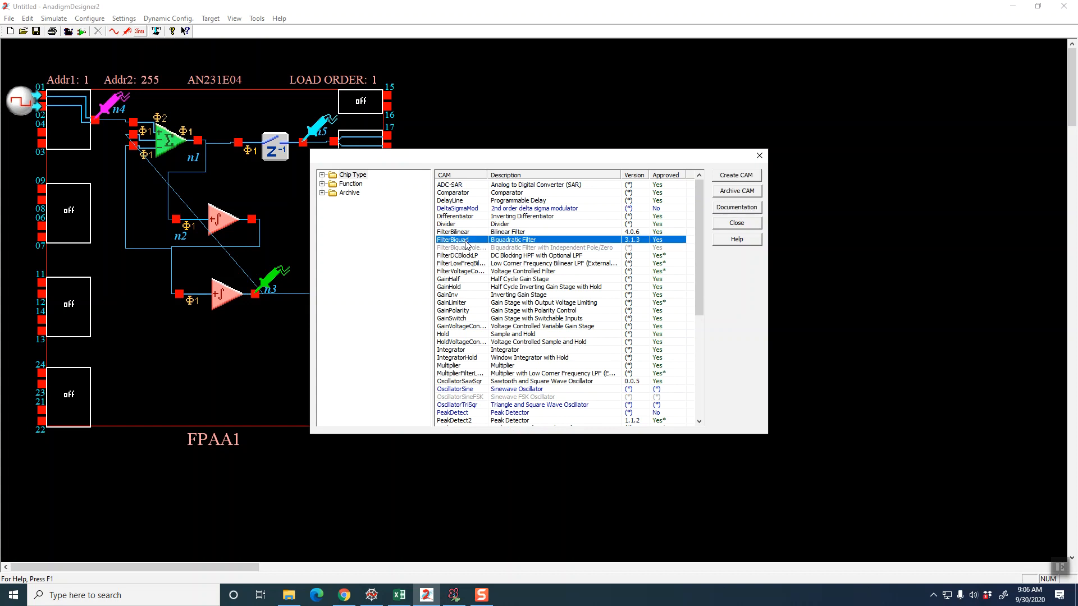
{"action": "left_click", "coordinate": [724, 176]}
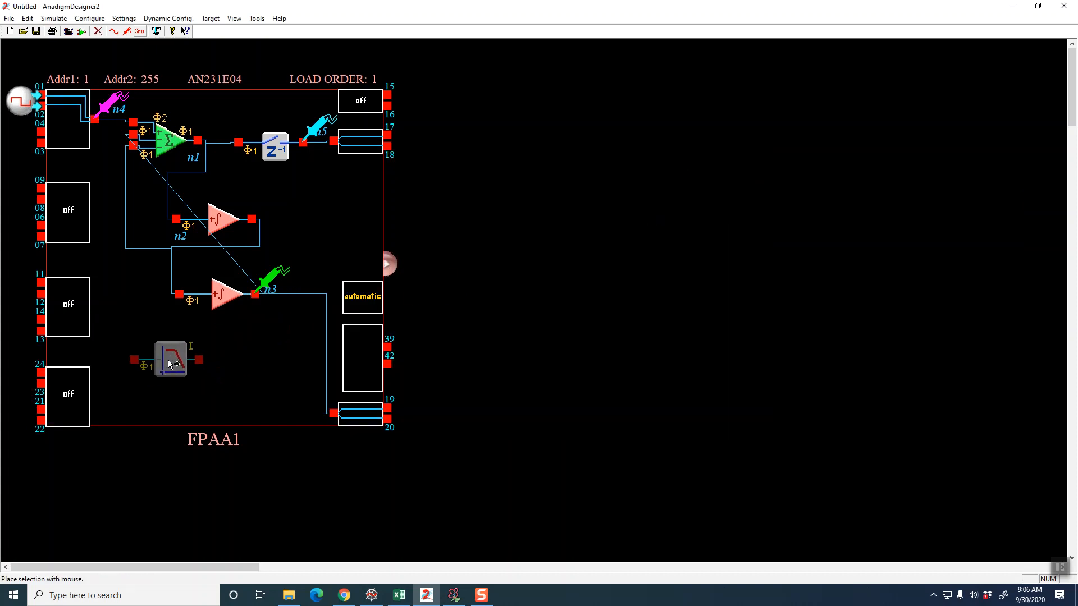
{"action": "left_click", "coordinate": [183, 365]}
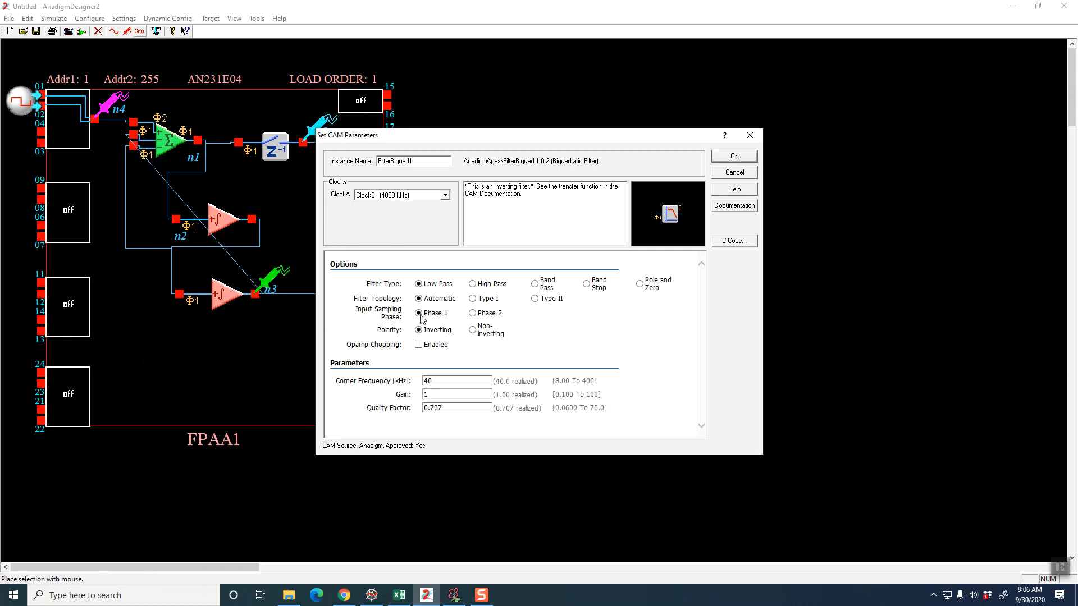
Examine the biquad's parameters for the High Pass, Band Pass, Low Pass, Pole and Zero, and Band Stop filter types, and cancel the changes
{"action": "left_click", "coordinate": [473, 286]}
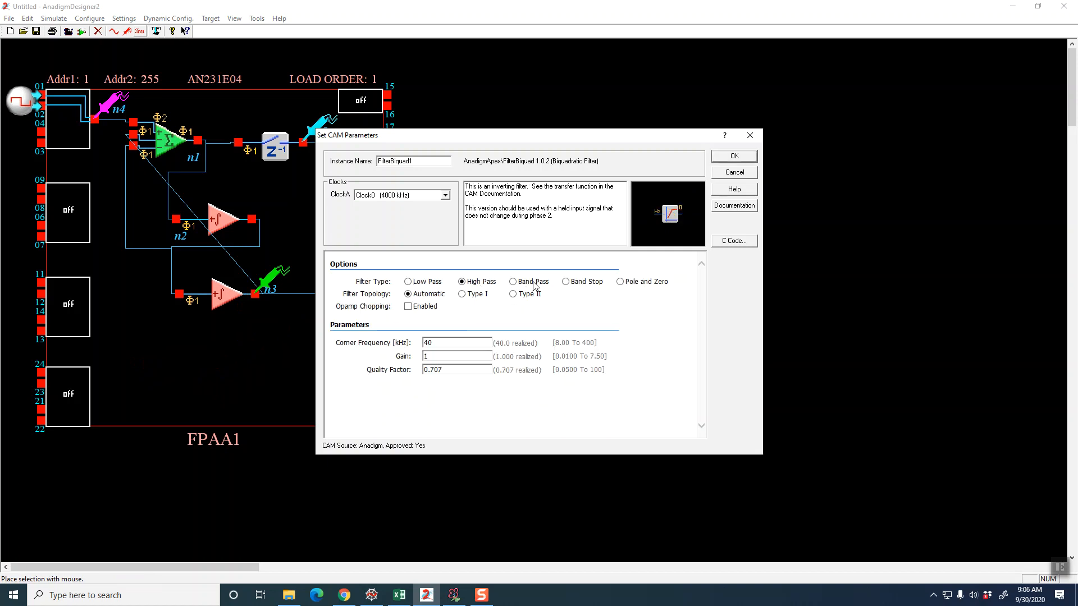
{"action": "left_click", "coordinate": [513, 284]}
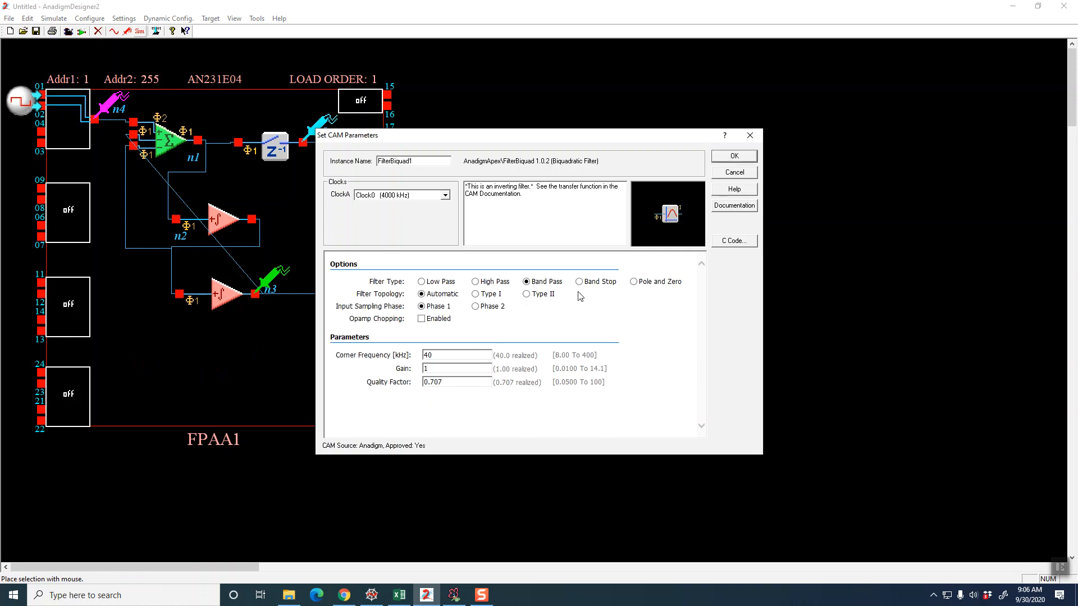
{"action": "left_click", "coordinate": [428, 283]}
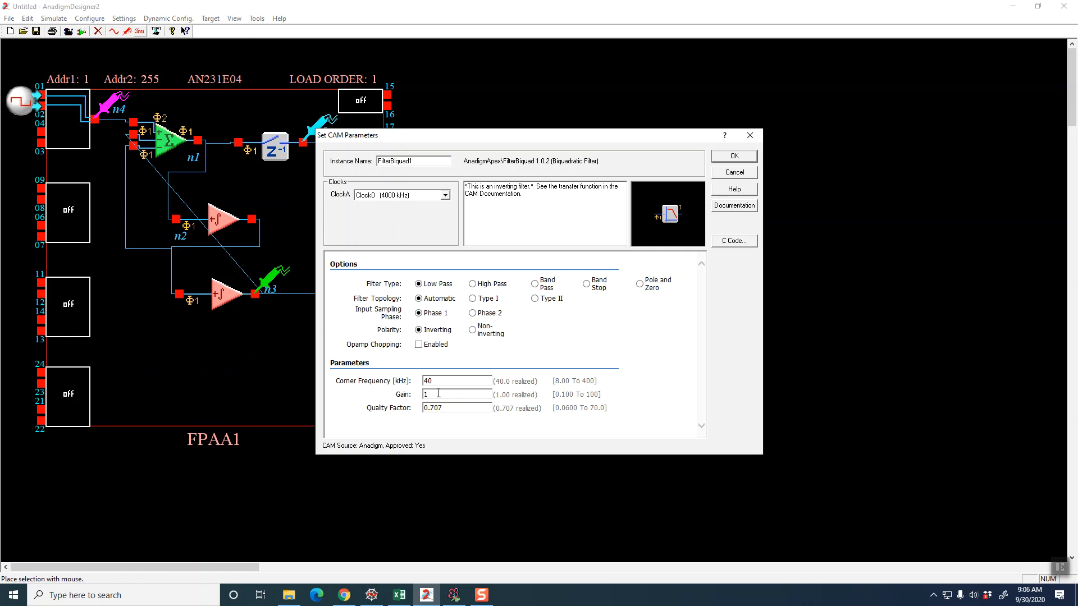
{"action": "left_click", "coordinate": [451, 408]}
{"action": "left_click", "coordinate": [644, 291]}
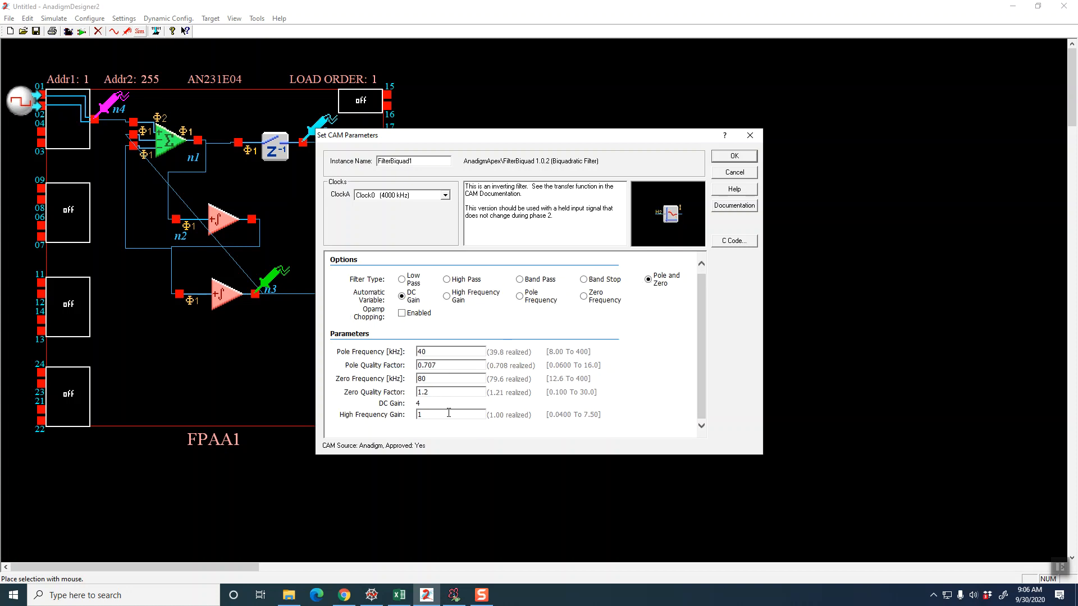
{"action": "scroll", "coordinate": [450, 416], "scroll_direction": "up", "scroll_amount": 1}
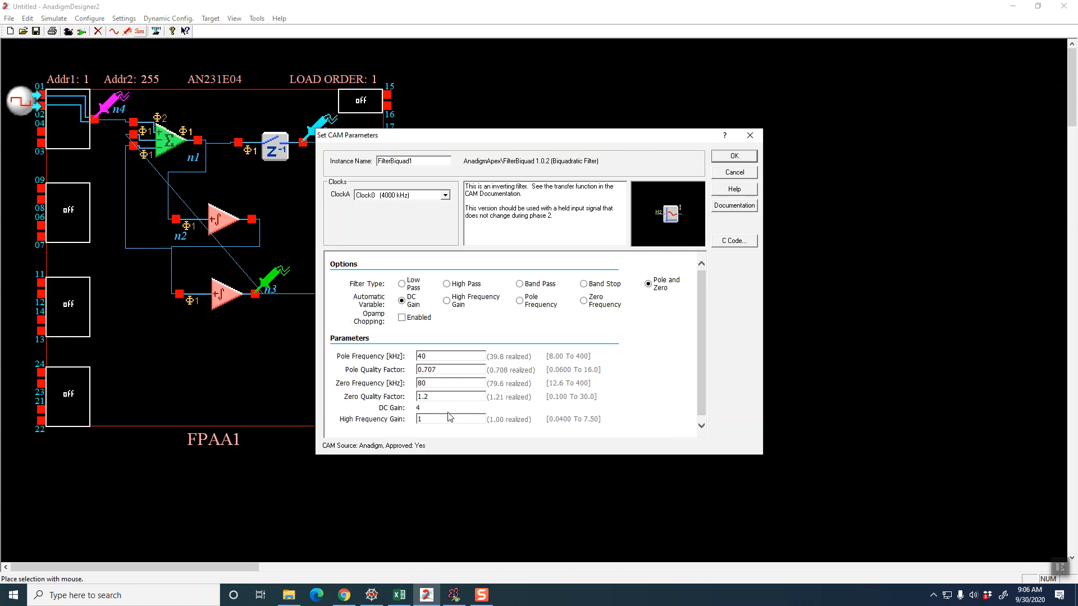
{"action": "left_click", "coordinate": [584, 285]}
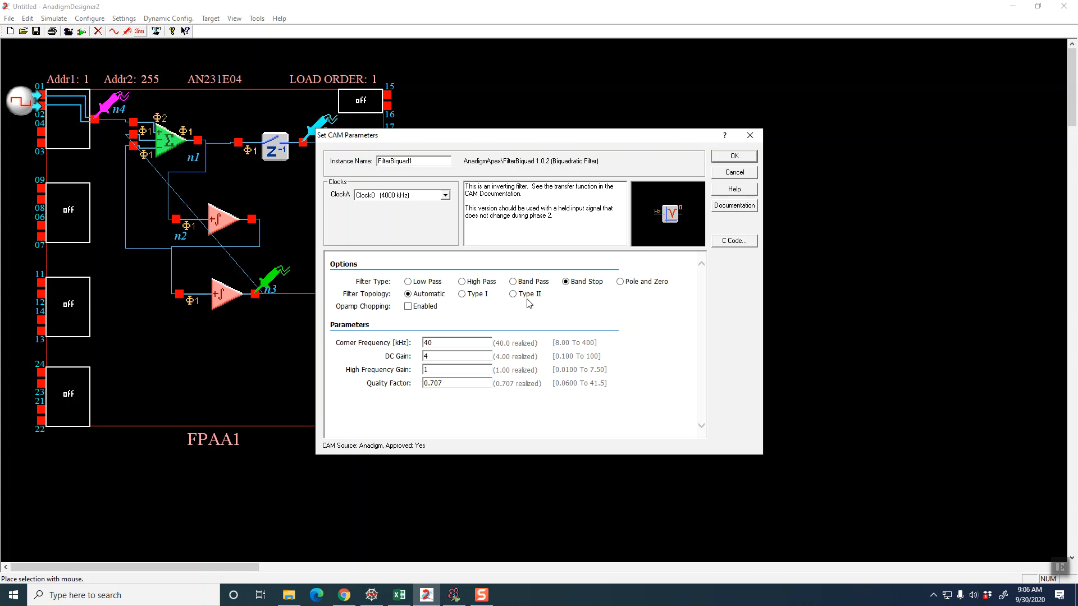
{"action": "left_click", "coordinate": [726, 174]}
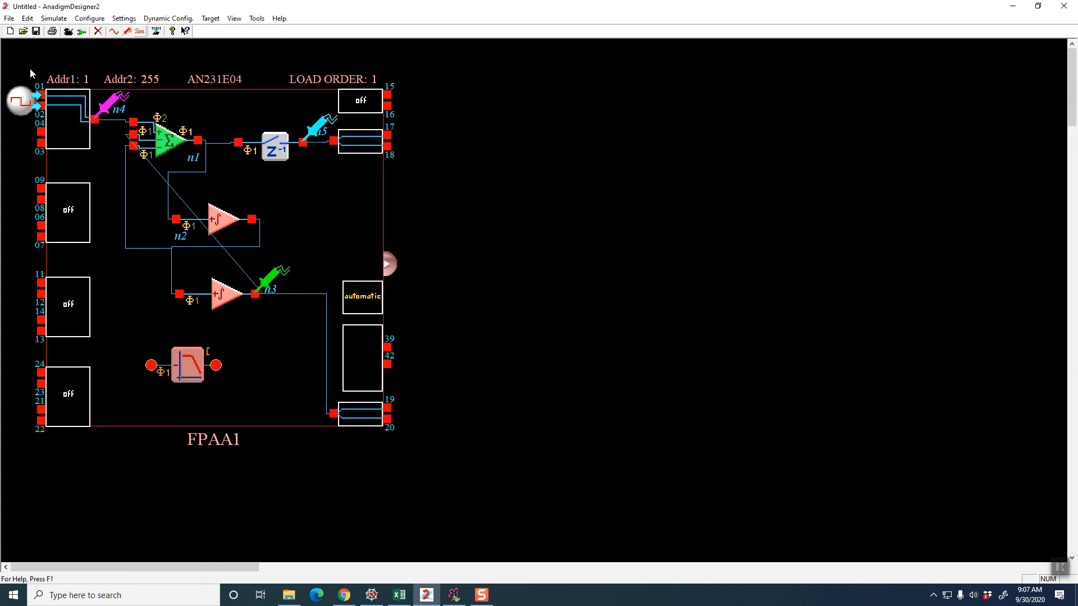
Open the recent design low_pass_state_space.ad2 without saving the untitled circuit
{"action": "left_click", "coordinate": [9, 19]}
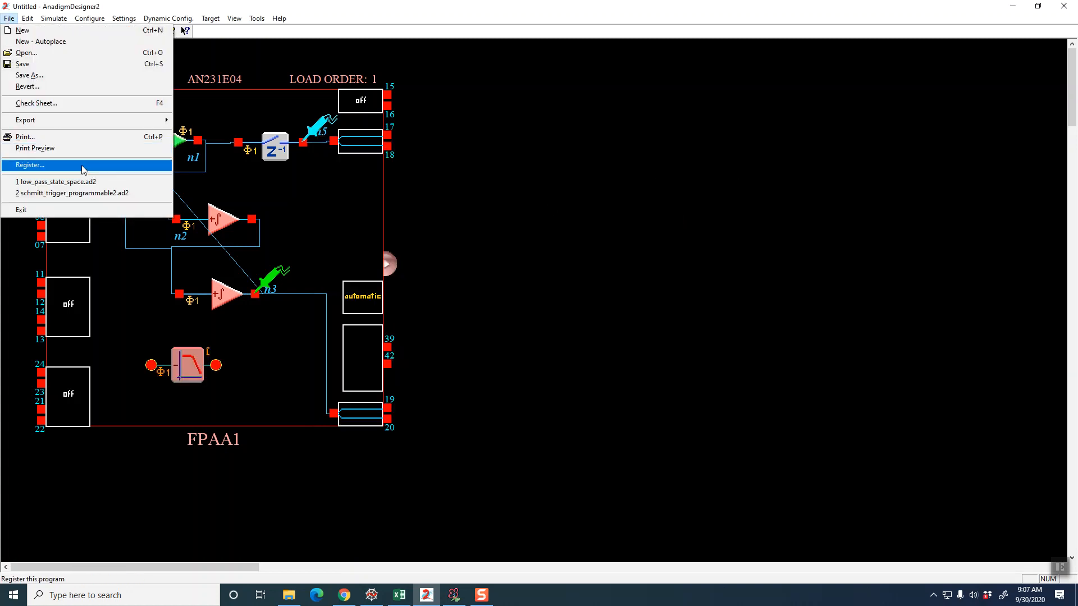
{"action": "left_click", "coordinate": [92, 182]}
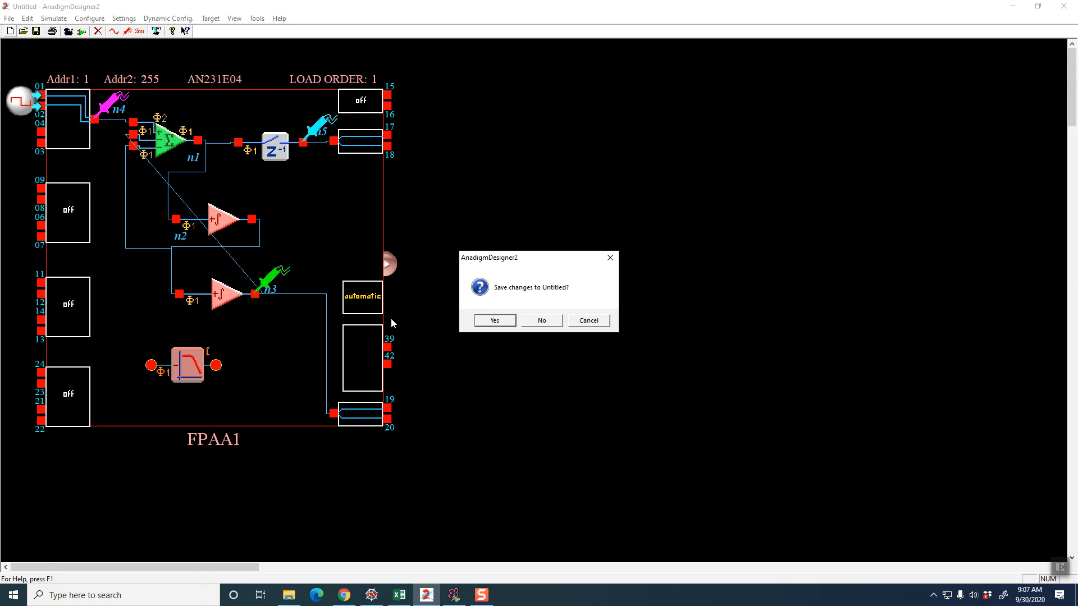
{"action": "left_click", "coordinate": [542, 321]}
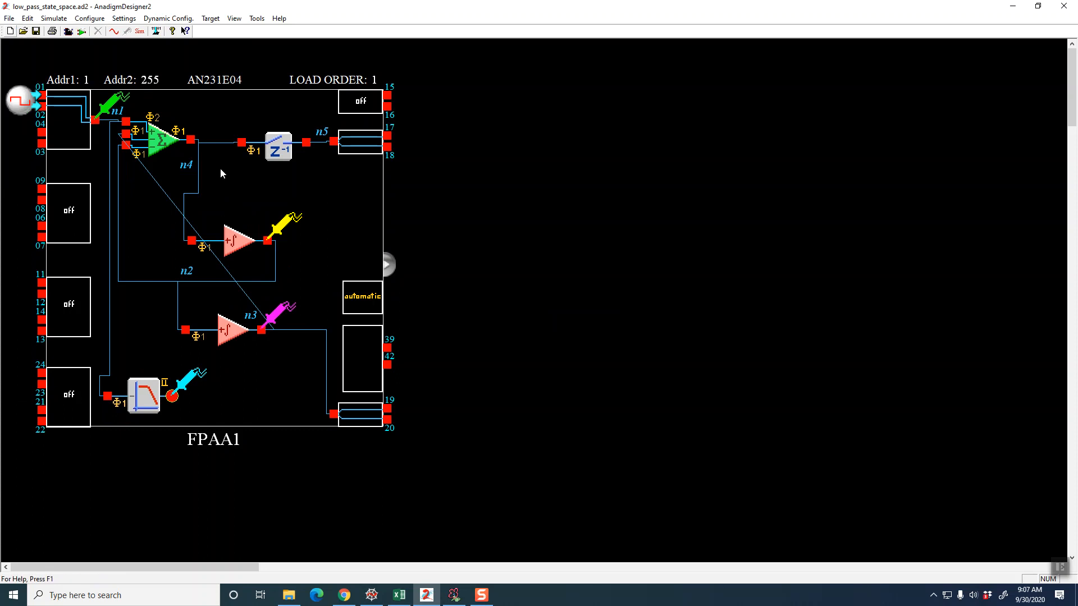
Open the recent design schmitt_trigger_programmable2.ad2 and inspect the settings of its upper SumDiff and comparator CAMs
{"action": "left_click", "coordinate": [5, 20]}
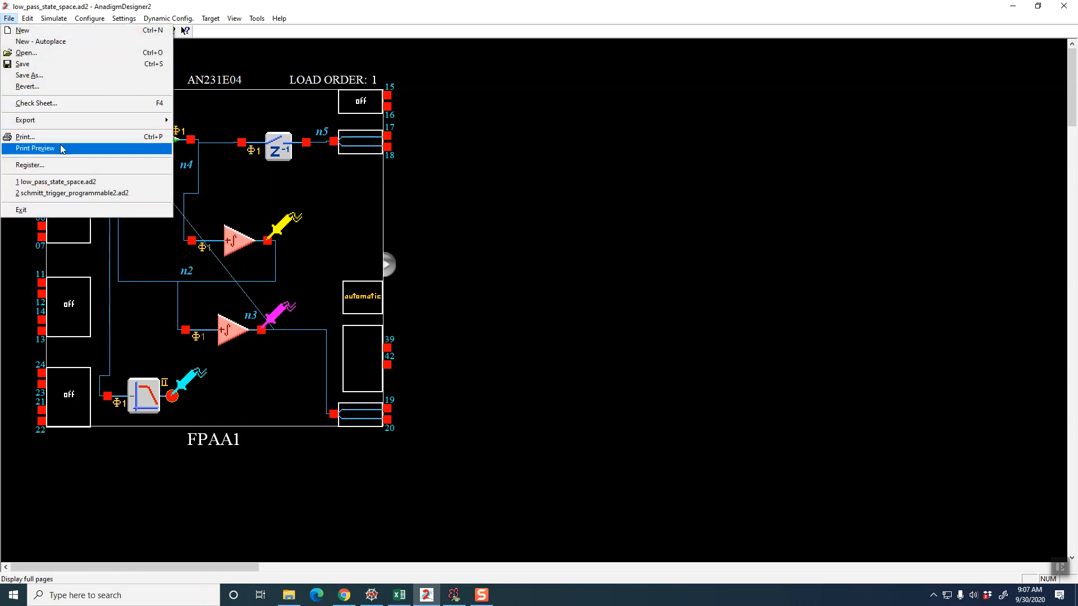
{"action": "left_click", "coordinate": [76, 194]}
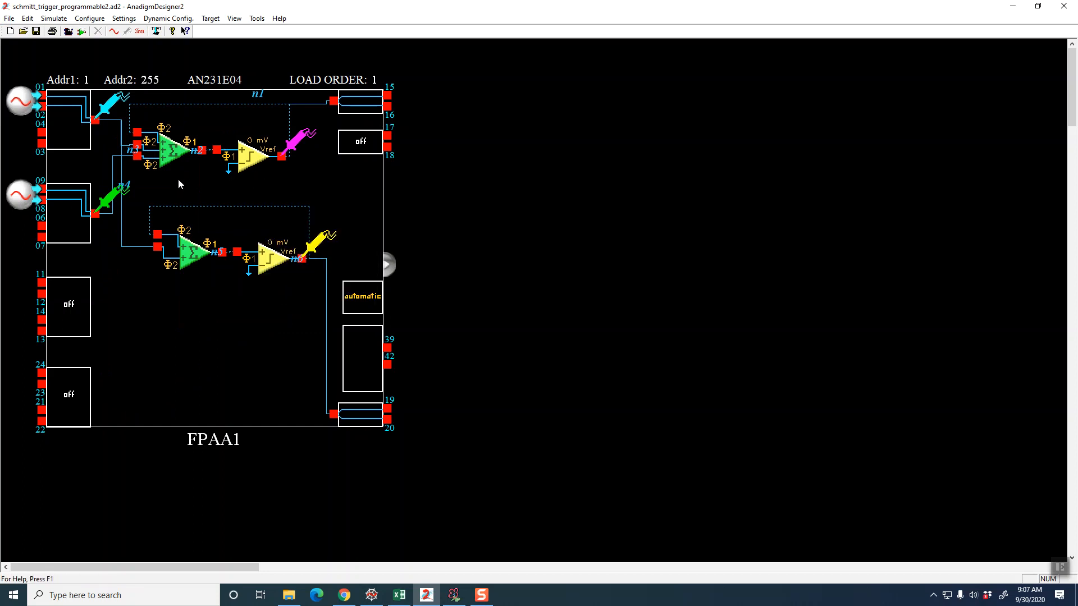
{"action": "mouse_move", "coordinate": [163, 160]}
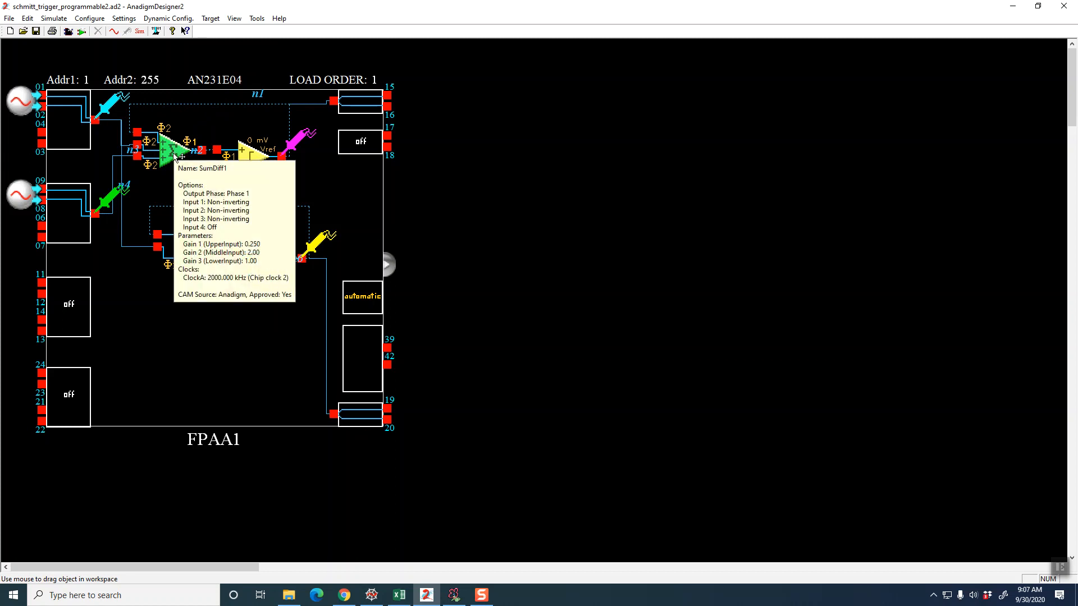
{"action": "mouse_move", "coordinate": [251, 160]}
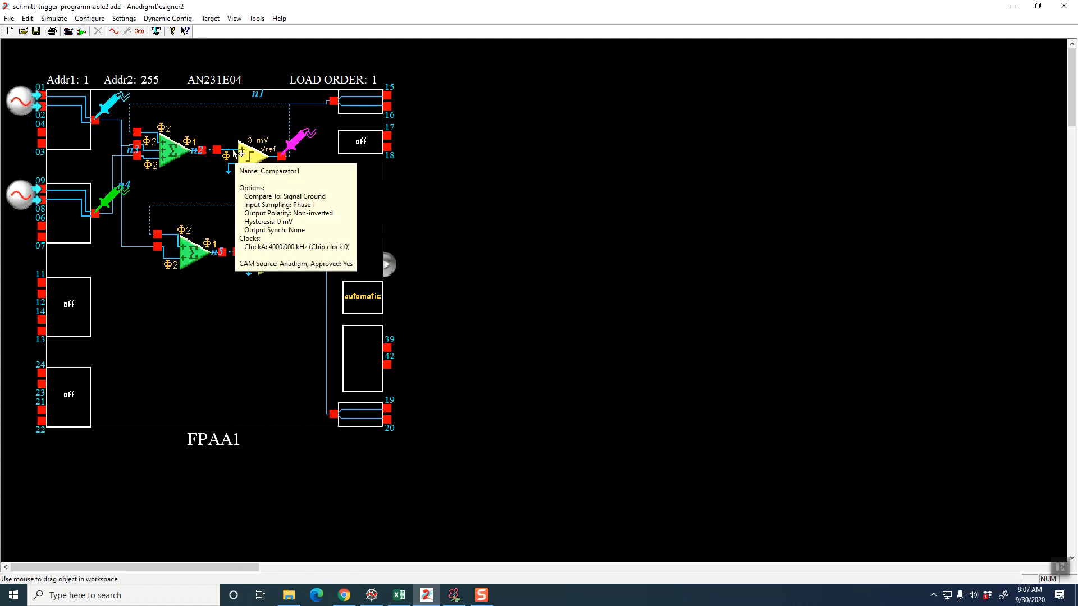
Switch to File Explorer and go to the research folder in Dropbox
{"action": "left_click", "coordinate": [288, 595]}
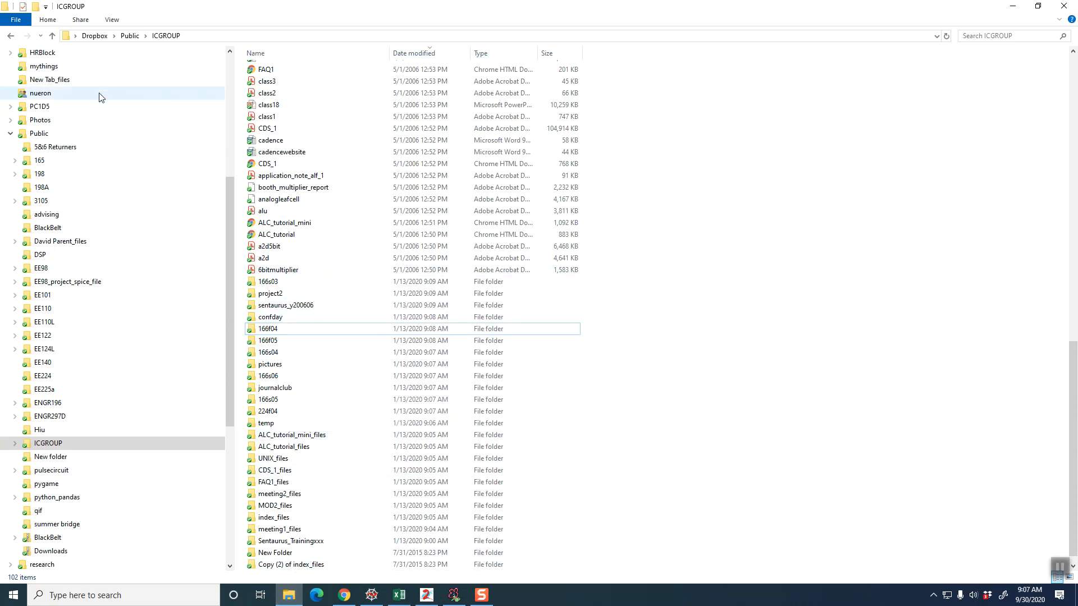
{"action": "scroll", "coordinate": [85, 292], "scroll_direction": "up", "scroll_amount": 3}
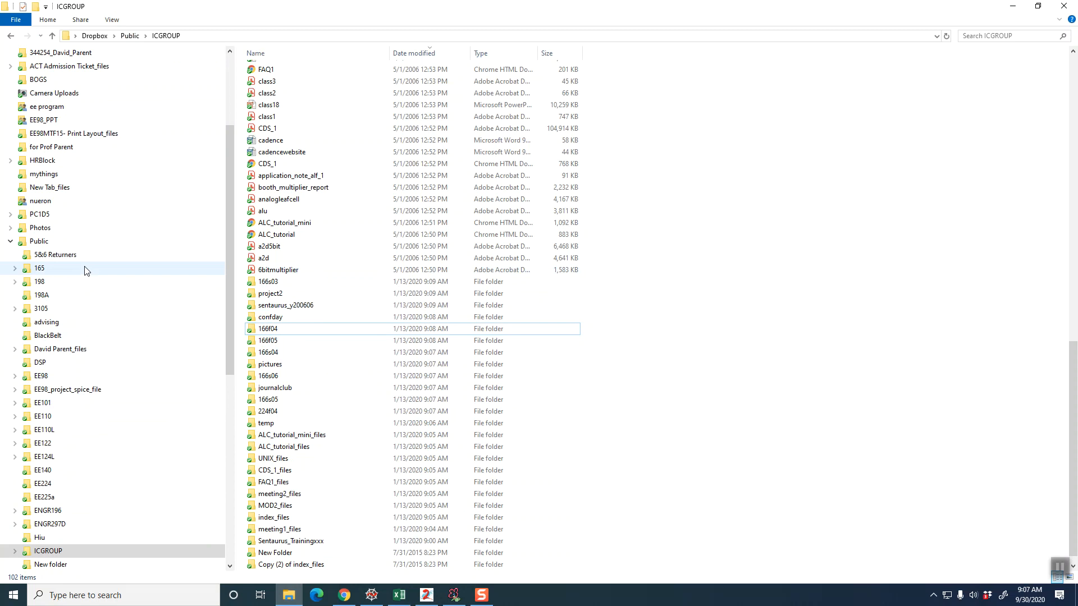
{"action": "left_click", "coordinate": [130, 35]}
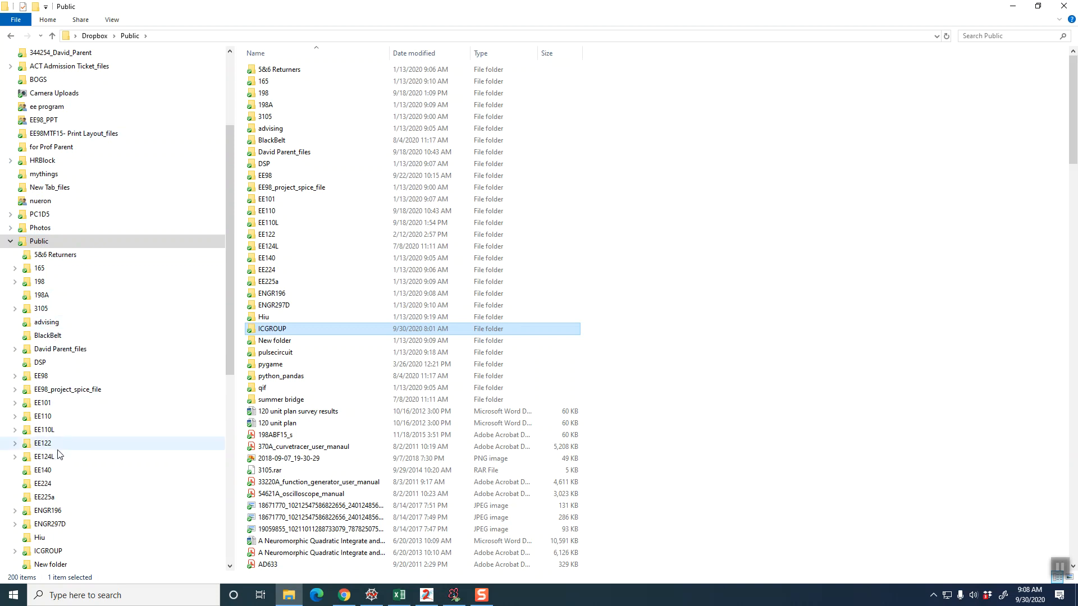
{"action": "scroll", "coordinate": [58, 454], "scroll_direction": "down", "scroll_amount": 1}
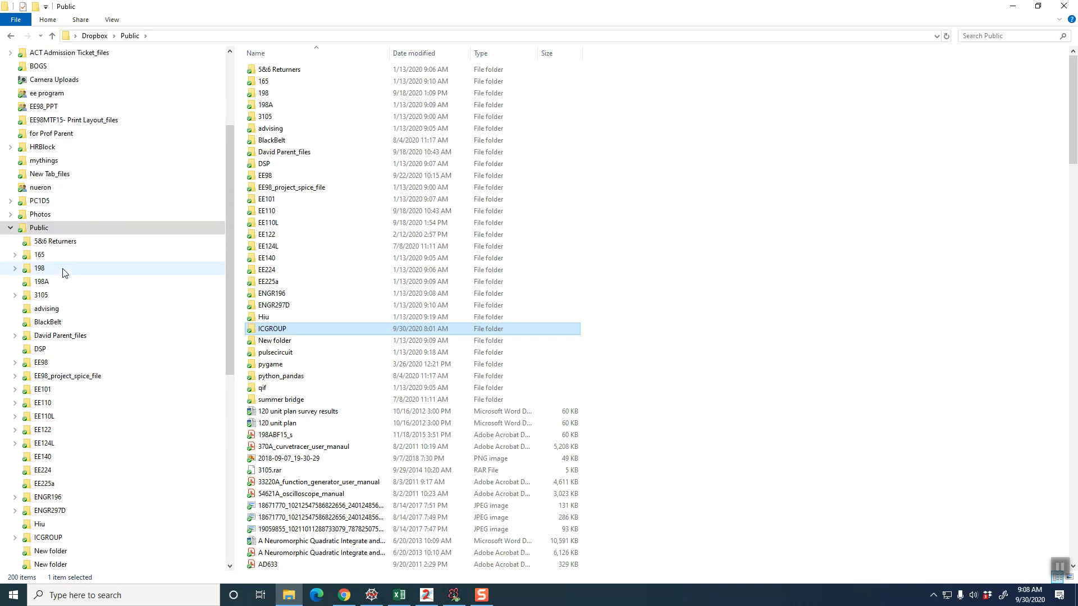
{"action": "scroll", "coordinate": [64, 273], "scroll_direction": "down", "scroll_amount": 5}
{"action": "left_click", "coordinate": [34, 458]}
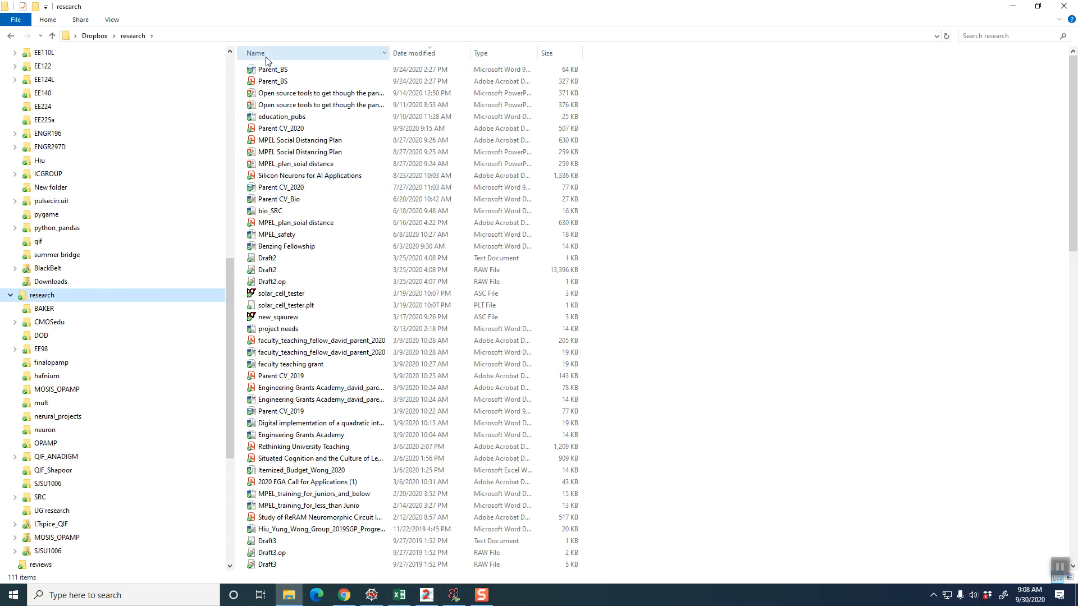
Sort the research folder by name and open the andigim_designs folder inside QIF_ANADIGM
{"action": "left_click", "coordinate": [267, 56]}
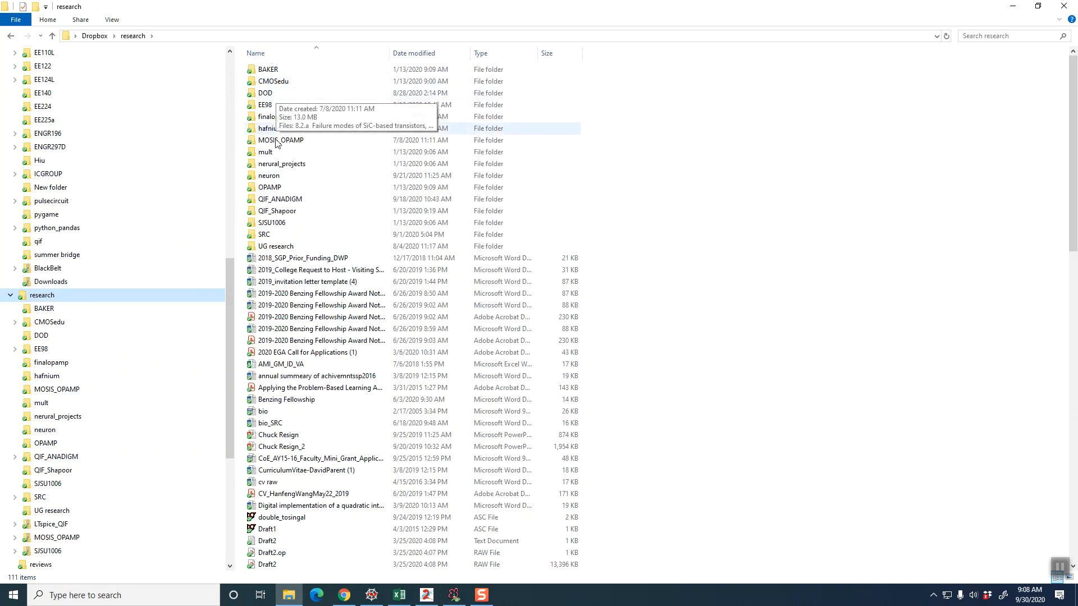
{"action": "left_click", "coordinate": [284, 200]}
{"action": "double_click", "coordinate": [284, 203]}
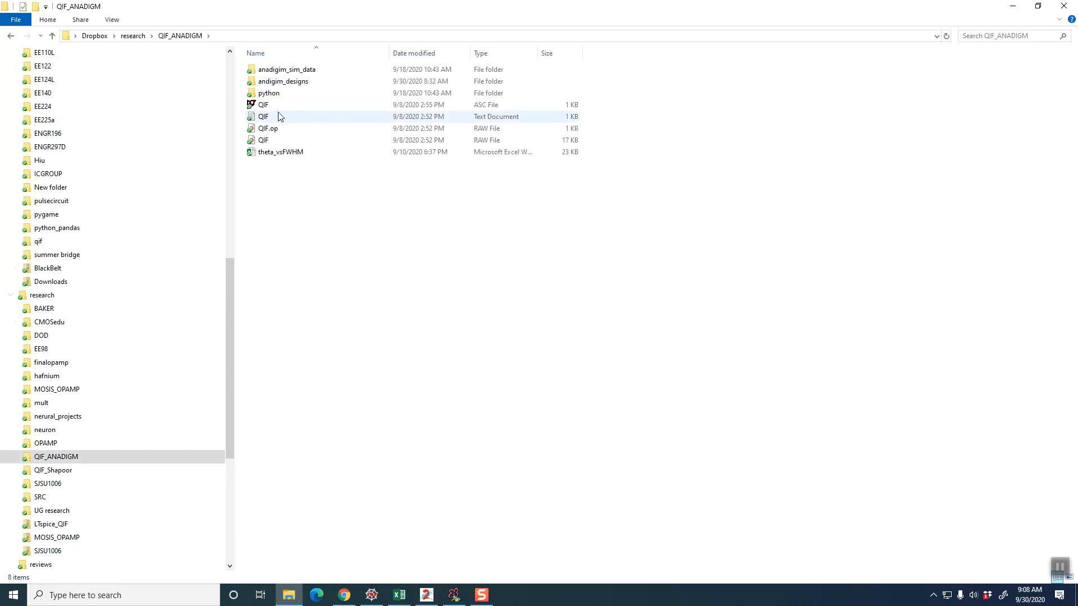
{"action": "double_click", "coordinate": [277, 80]}
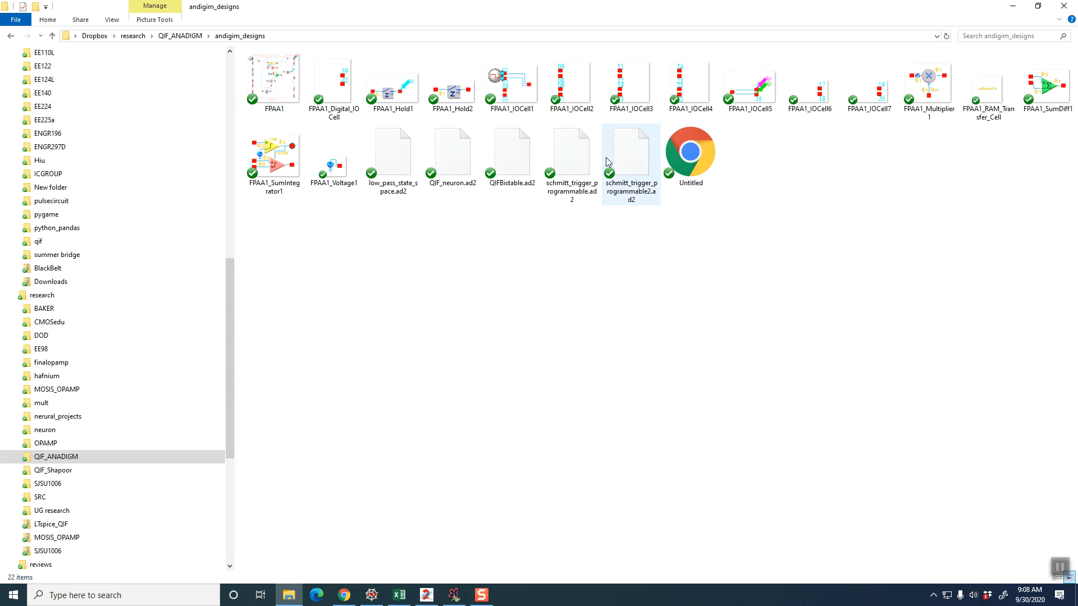
Switch to AnadigmDesigner2 and open the saved design QIF_neuron.ad2 from the andigim_designs folder
{"action": "left_click", "coordinate": [464, 157]}
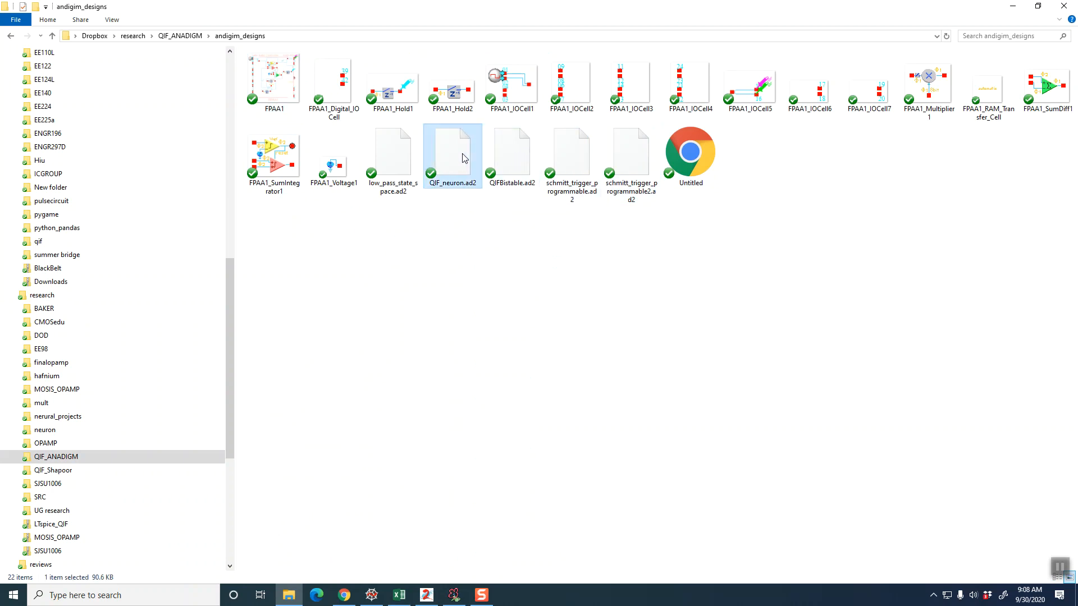
{"action": "double_click", "coordinate": [464, 158]}
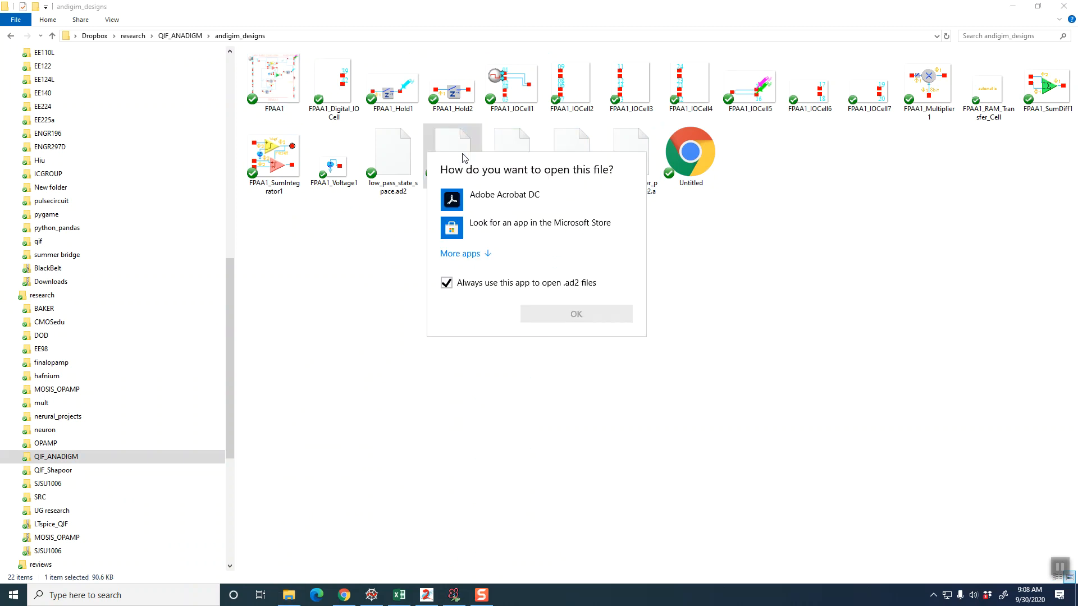
{"action": "left_click", "coordinate": [428, 595]}
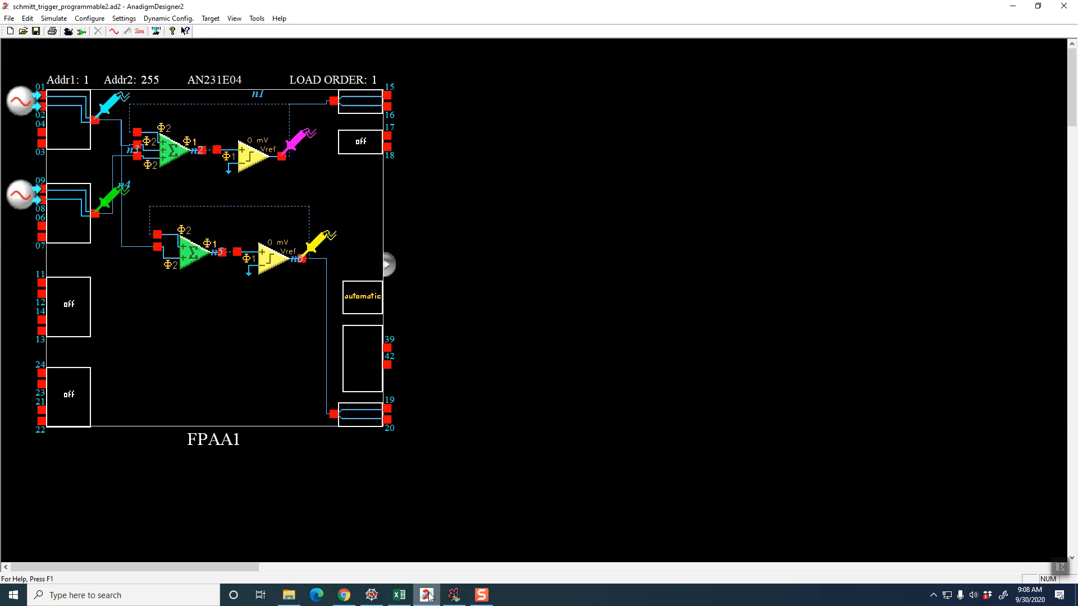
{"action": "left_click", "coordinate": [9, 18]}
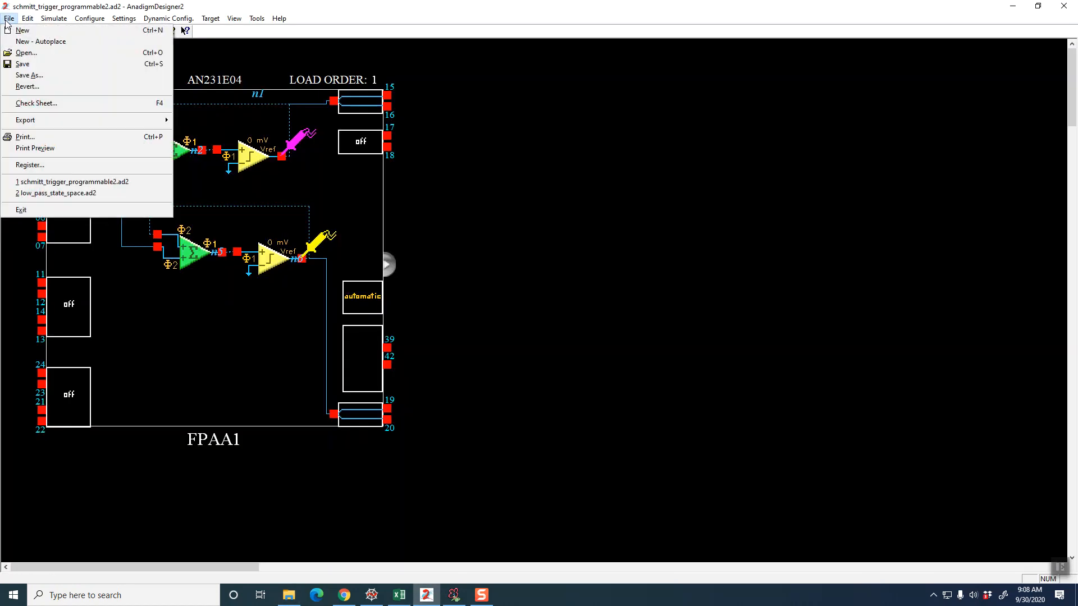
{"action": "left_click", "coordinate": [25, 52]}
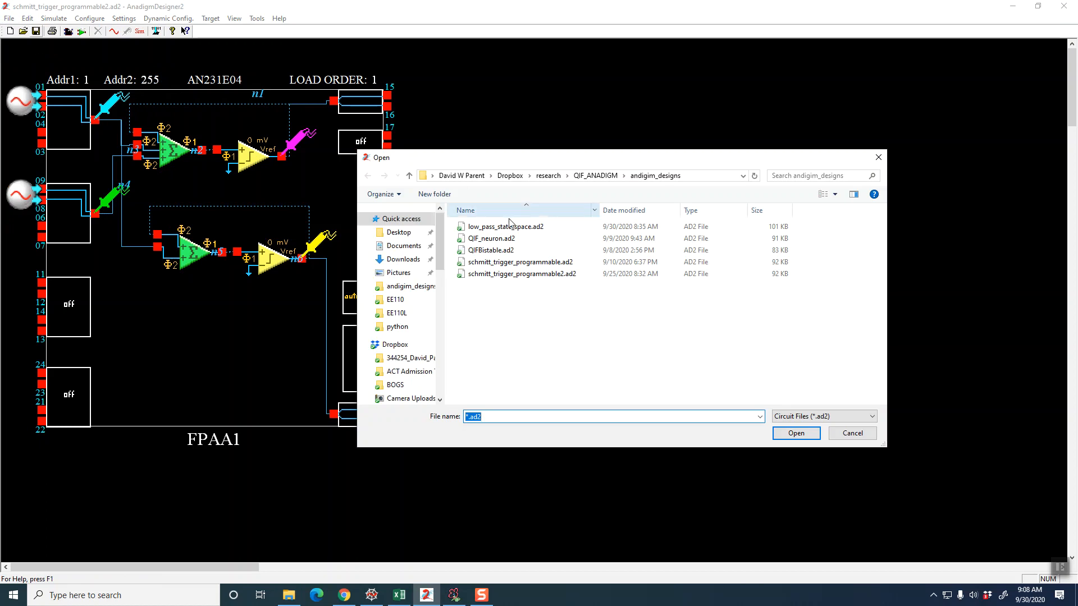
{"action": "left_click", "coordinate": [505, 239]}
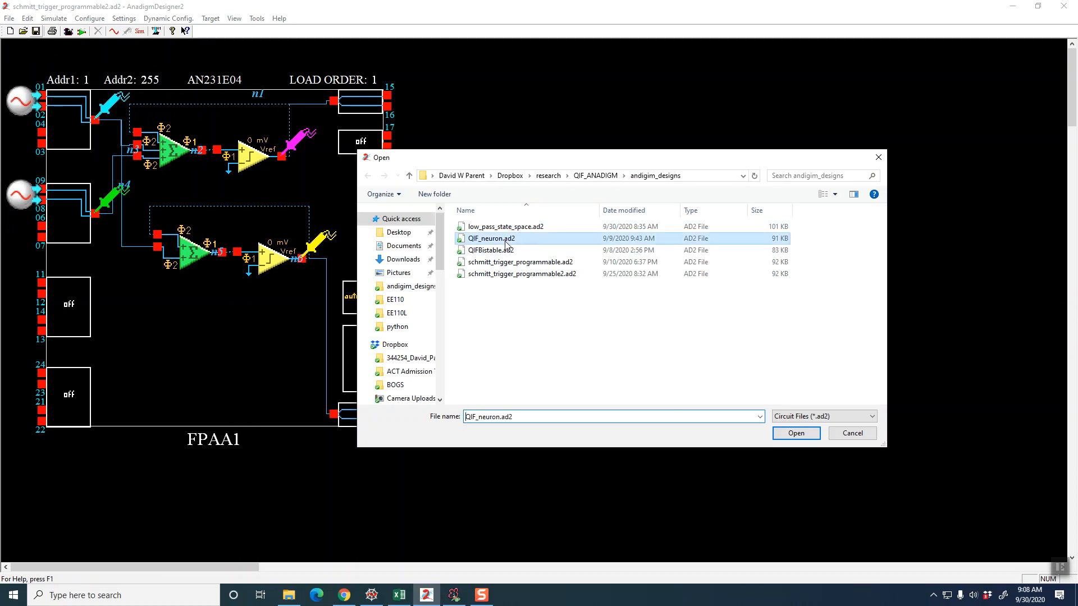
{"action": "left_click", "coordinate": [792, 433]}
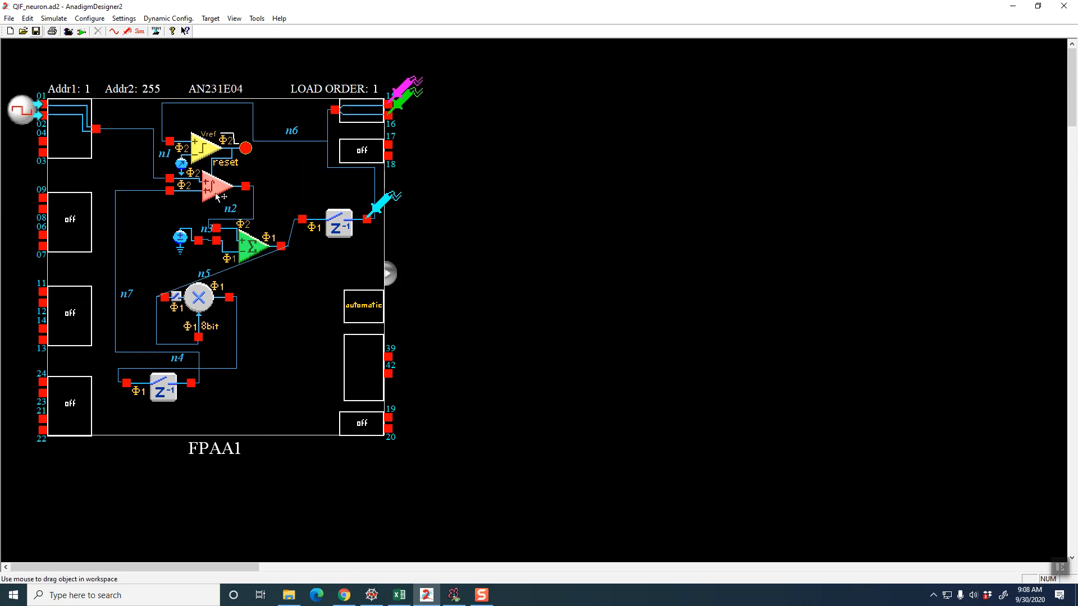
Examine the SumIntegrator1 CAM's clocks, options and parameters, and look over the SumDiff, Hold and multiplier CAMs
{"action": "mouse_move", "coordinate": [212, 192]}
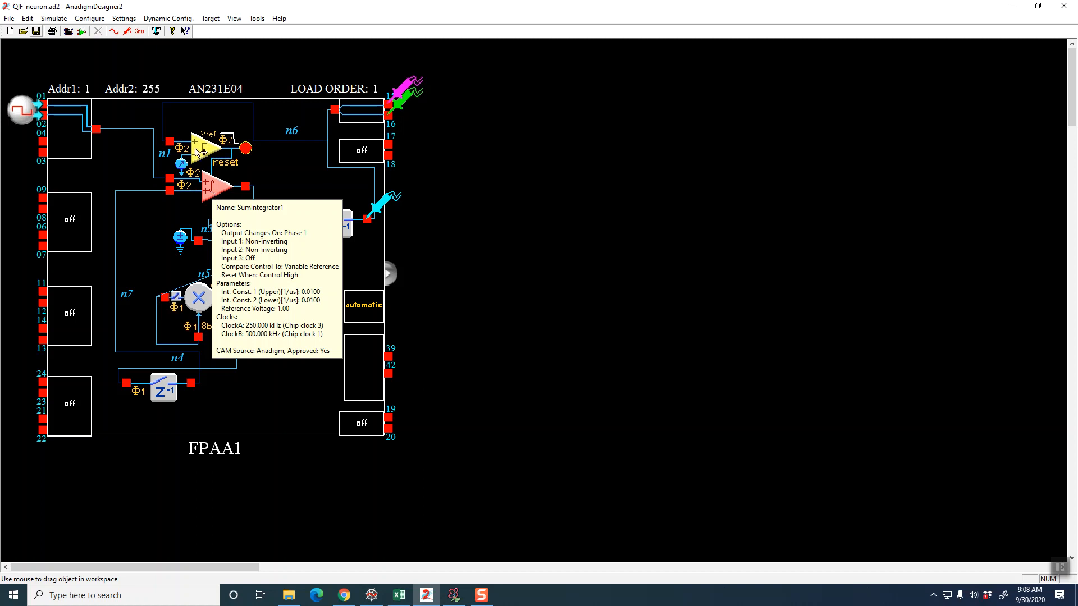
{"action": "right_click", "coordinate": [212, 179]}
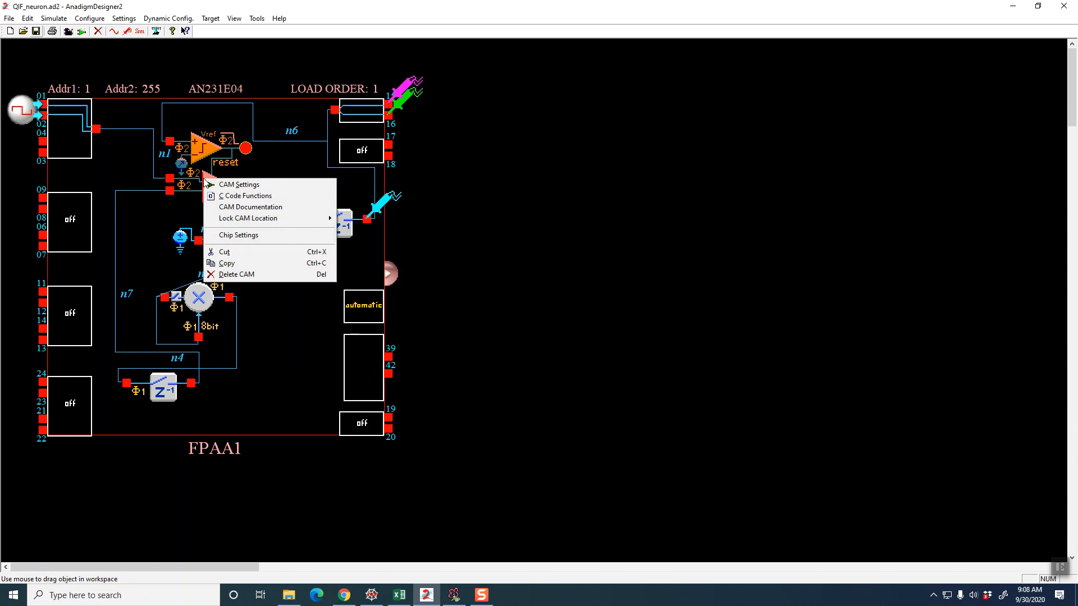
{"action": "left_click", "coordinate": [227, 187]}
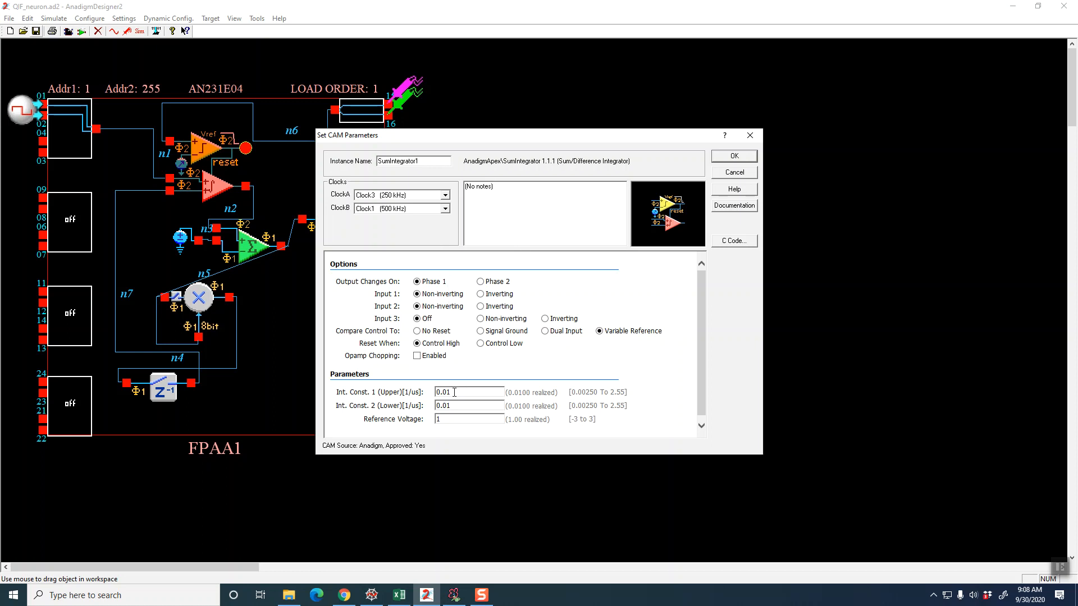
{"action": "left_click_drag", "start_coordinate": [453, 392], "coordinate": [434, 406]}
{"action": "left_click", "coordinate": [440, 419]}
{"action": "left_click", "coordinate": [739, 159]}
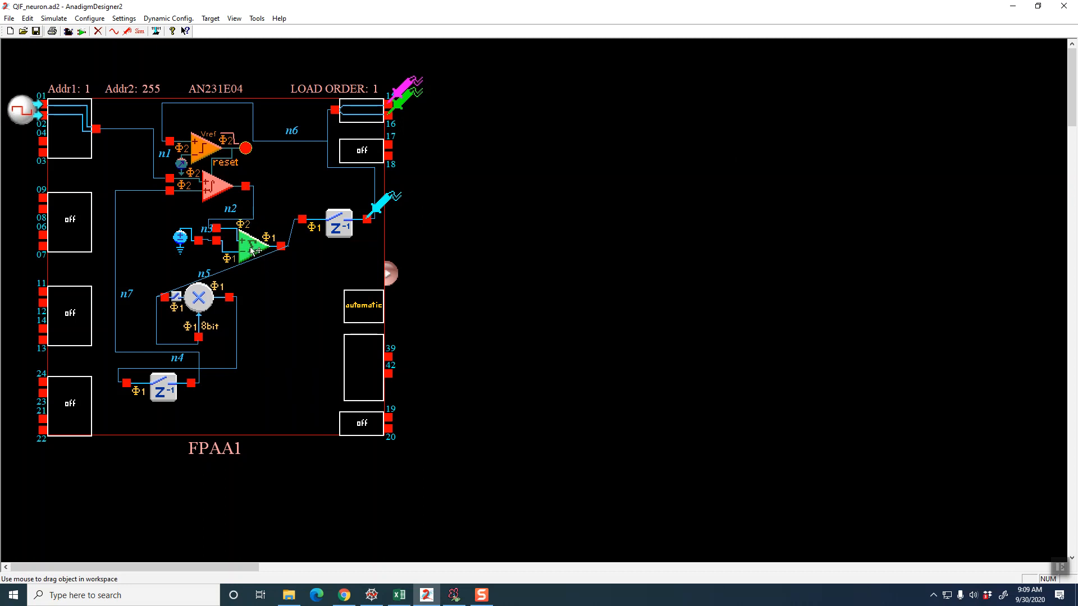
{"action": "mouse_move", "coordinate": [251, 250]}
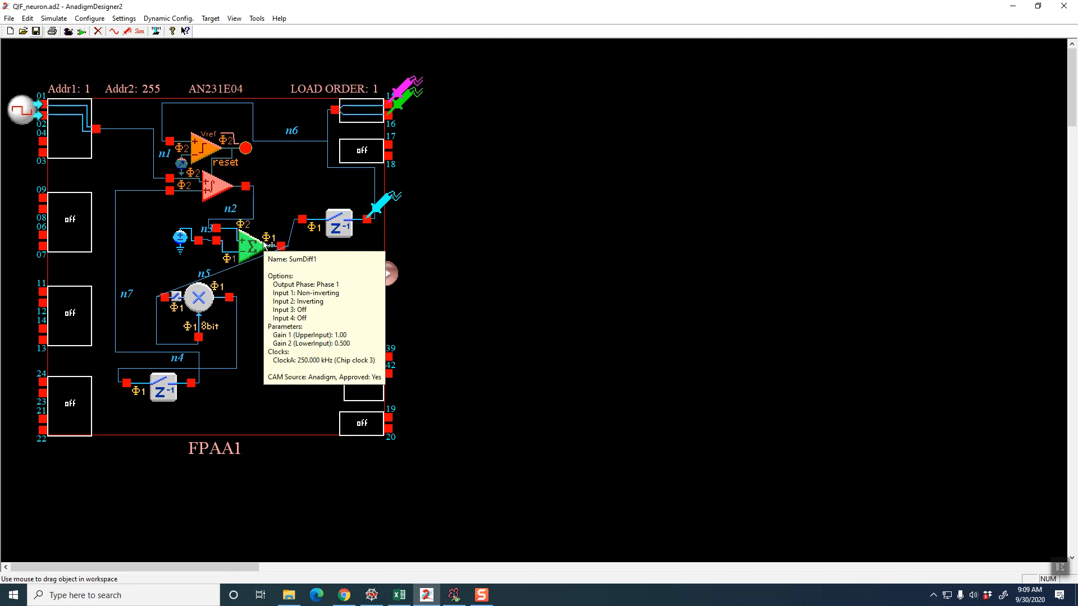
{"action": "mouse_move", "coordinate": [258, 254]}
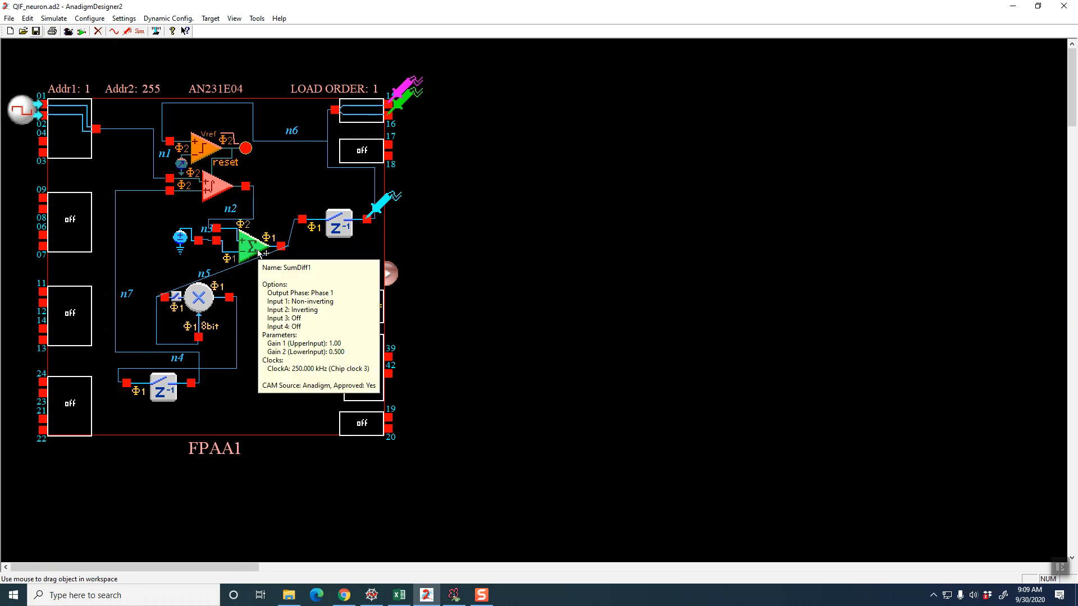
{"action": "mouse_move", "coordinate": [331, 229]}
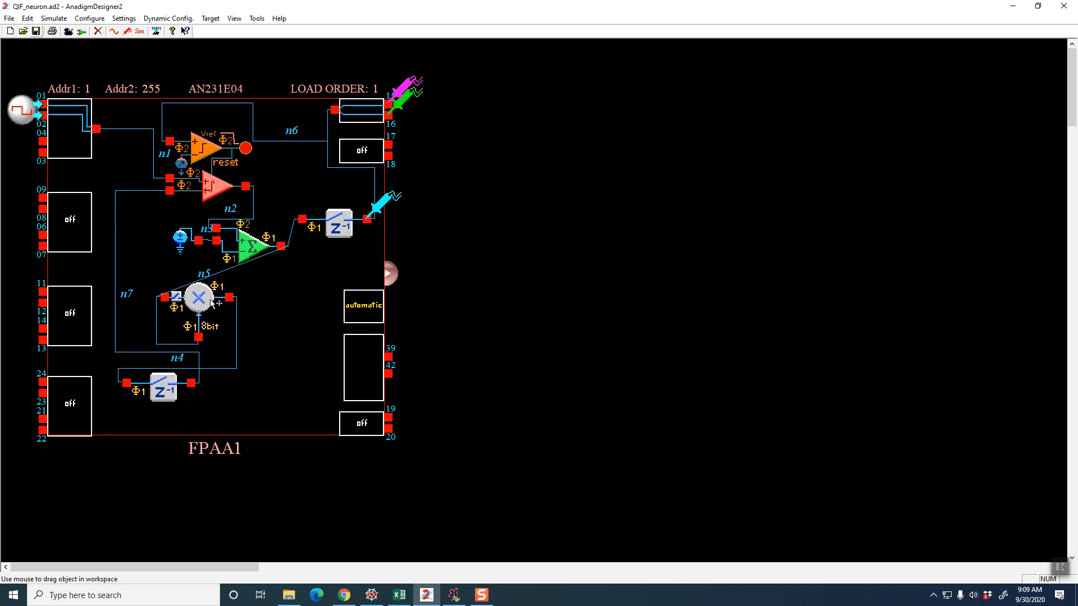
Simulate the neuron circuit, compare other time scales before returning to 100 us per division, and move the oscilloscope clear of the schematic
{"action": "mouse_move", "coordinate": [212, 302]}
{"action": "mouse_move", "coordinate": [157, 402]}
{"action": "left_click", "coordinate": [139, 33]}
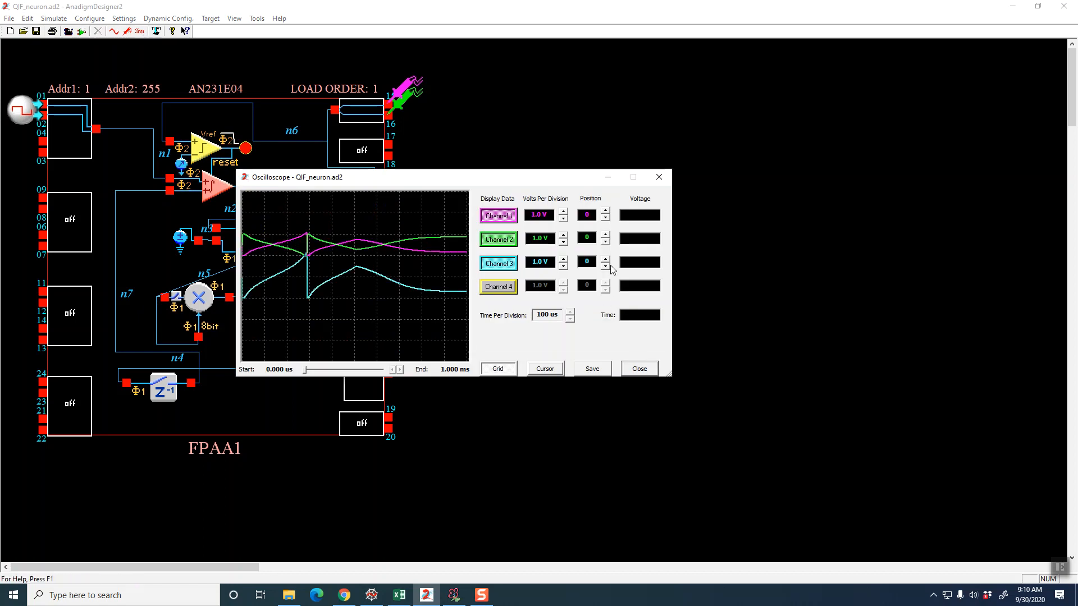
{"action": "left_click", "coordinate": [570, 319]}
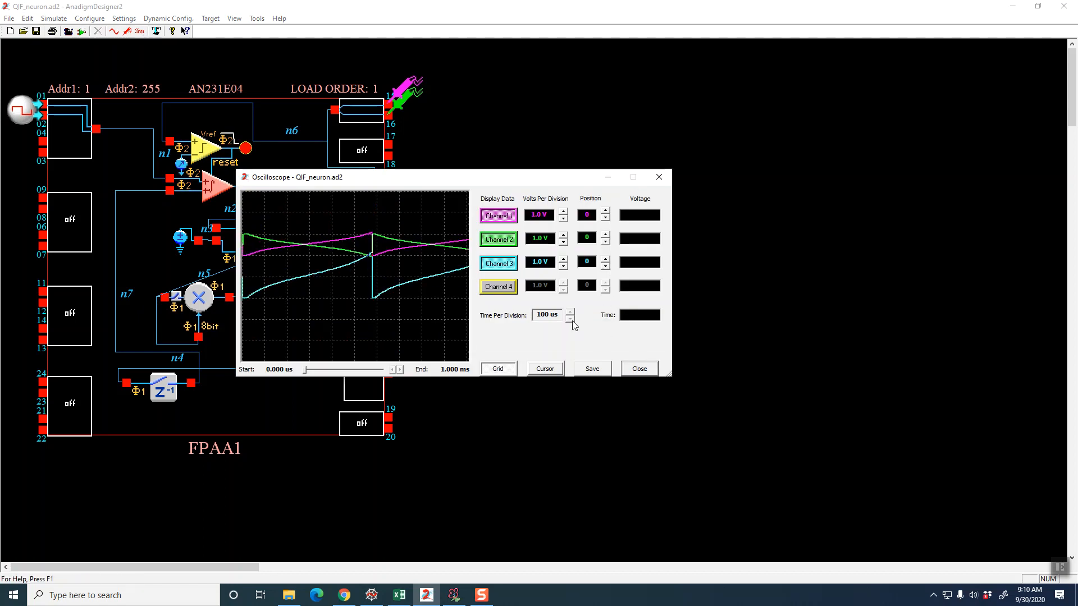
{"action": "left_click", "coordinate": [572, 321]}
{"action": "left_click", "coordinate": [573, 321]}
{"action": "left_click", "coordinate": [573, 320]}
{"action": "left_click", "coordinate": [572, 315]}
{"action": "left_click", "coordinate": [572, 315]}
{"action": "left_click", "coordinate": [571, 315]}
{"action": "left_click", "coordinate": [571, 315]}
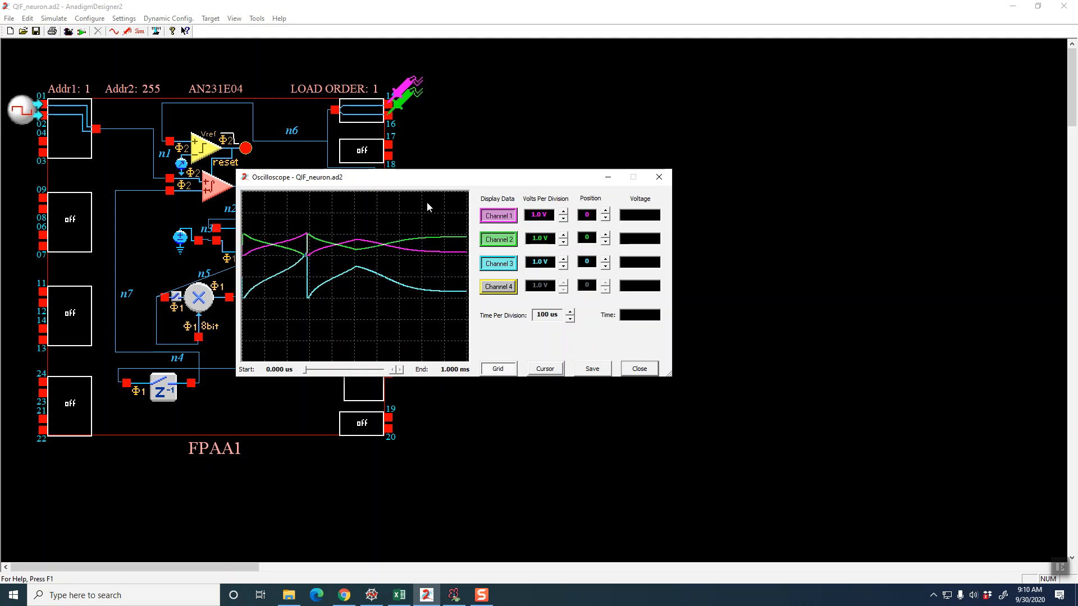
{"action": "left_click_drag", "start_coordinate": [420, 180], "coordinate": [627, 163]}
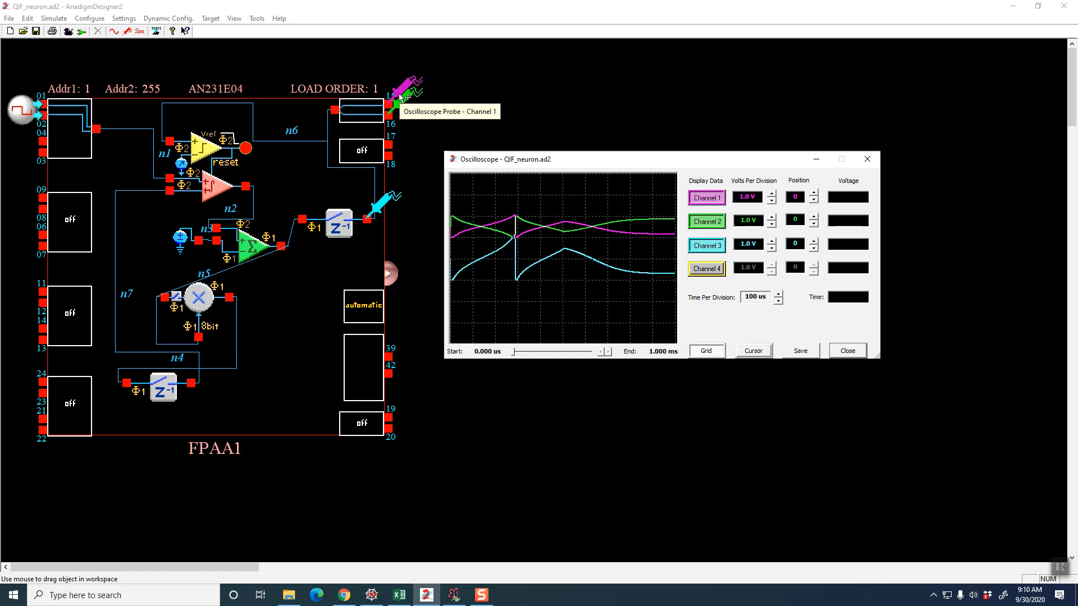
Move the channel 1 probe to the inner contact of the pin 15/16 IO cell, rerun the simulation and hide channels 2 and 3
{"action": "mouse_move", "coordinate": [400, 97]}
{"action": "left_mouse_down"}
{"action": "mouse_move", "coordinate": [314, 132]}
{"action": "mouse_move", "coordinate": [345, 100]}
{"action": "left_mouse_up"}
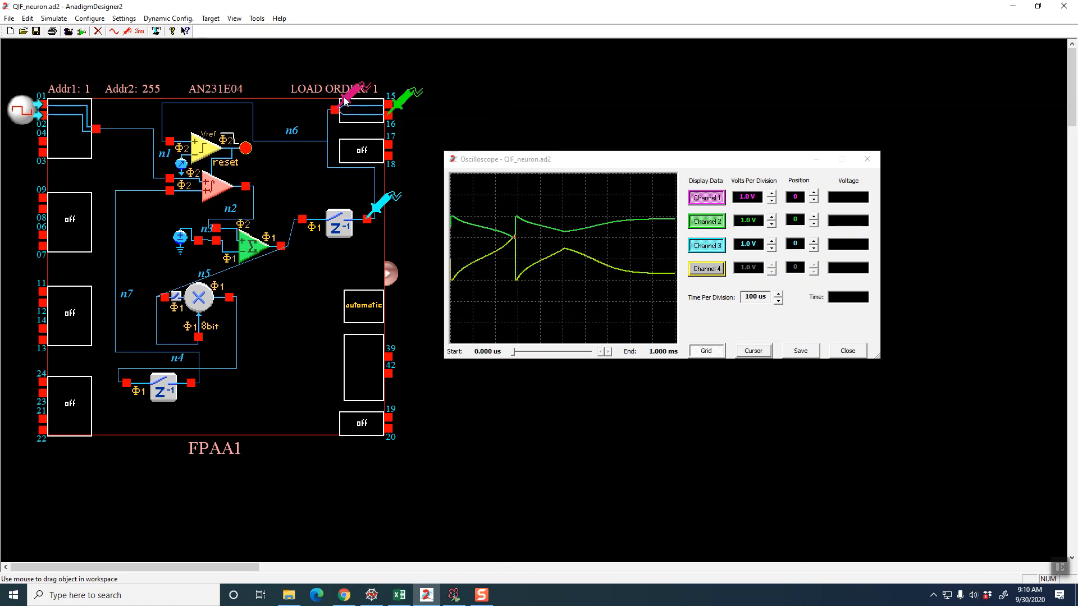
{"action": "left_click", "coordinate": [847, 351]}
{"action": "left_click", "coordinate": [139, 32]}
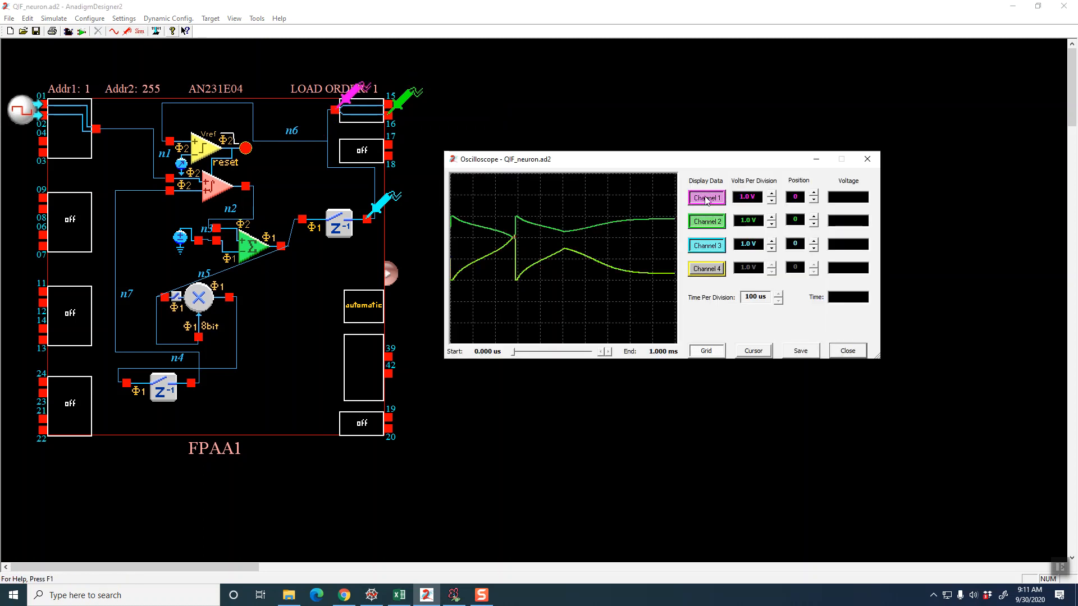
{"action": "left_click", "coordinate": [707, 221]}
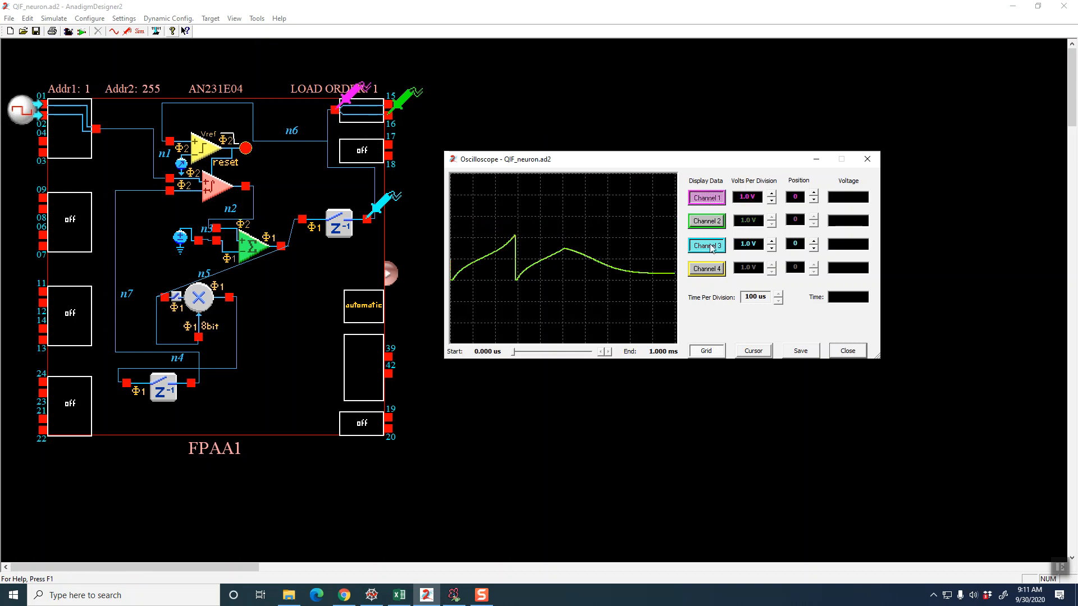
{"action": "left_click", "coordinate": [712, 247]}
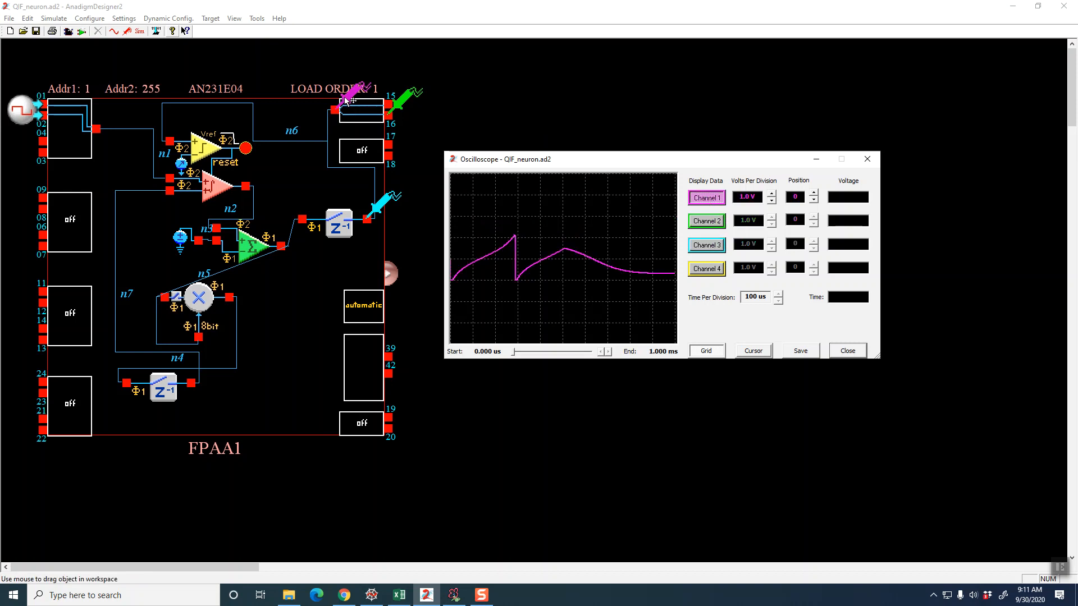
Return the channel 1 probe to pin 15, display only the channel 3 trace, and close the oscilloscope
{"action": "mouse_move", "coordinate": [349, 97]}
{"action": "left_mouse_down"}
{"action": "mouse_move", "coordinate": [329, 147]}
{"action": "mouse_move", "coordinate": [313, 109]}
{"action": "mouse_move", "coordinate": [389, 105]}
{"action": "left_mouse_up"}
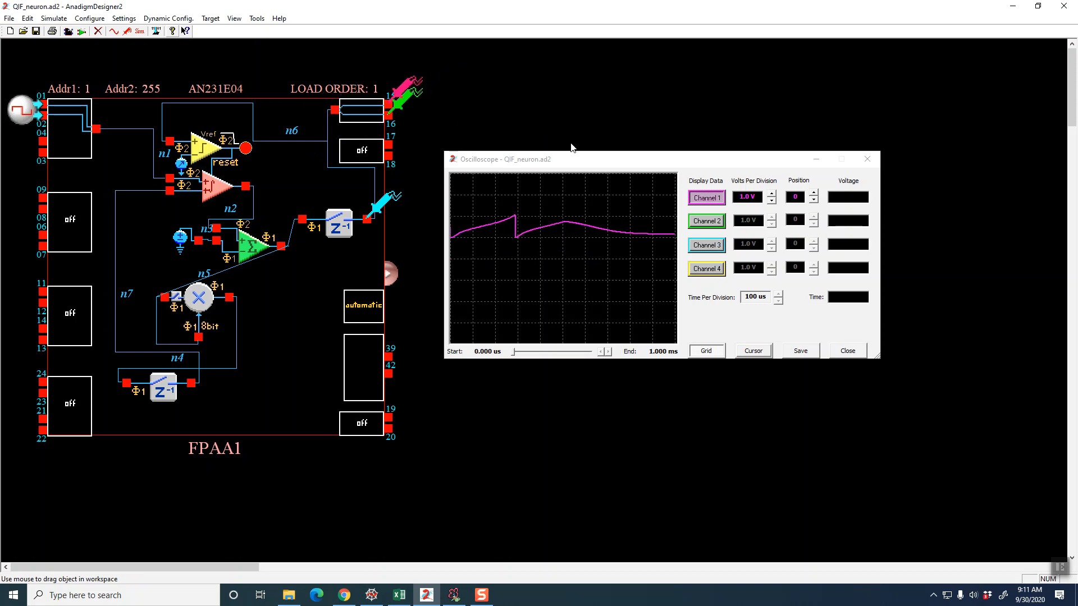
{"action": "left_click", "coordinate": [711, 242]}
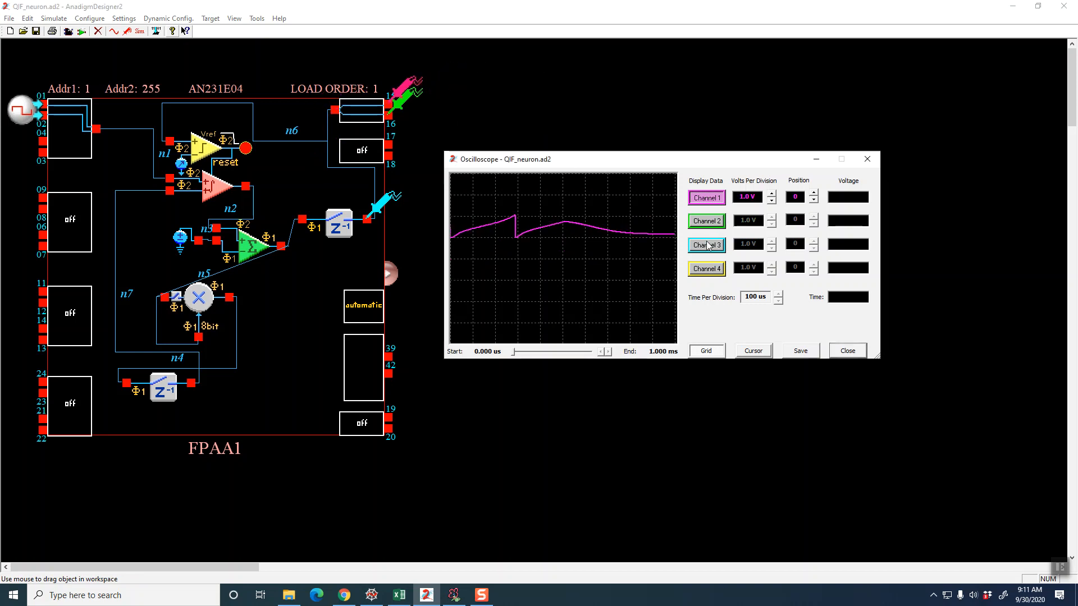
{"action": "left_click", "coordinate": [711, 244]}
{"action": "left_click", "coordinate": [708, 202]}
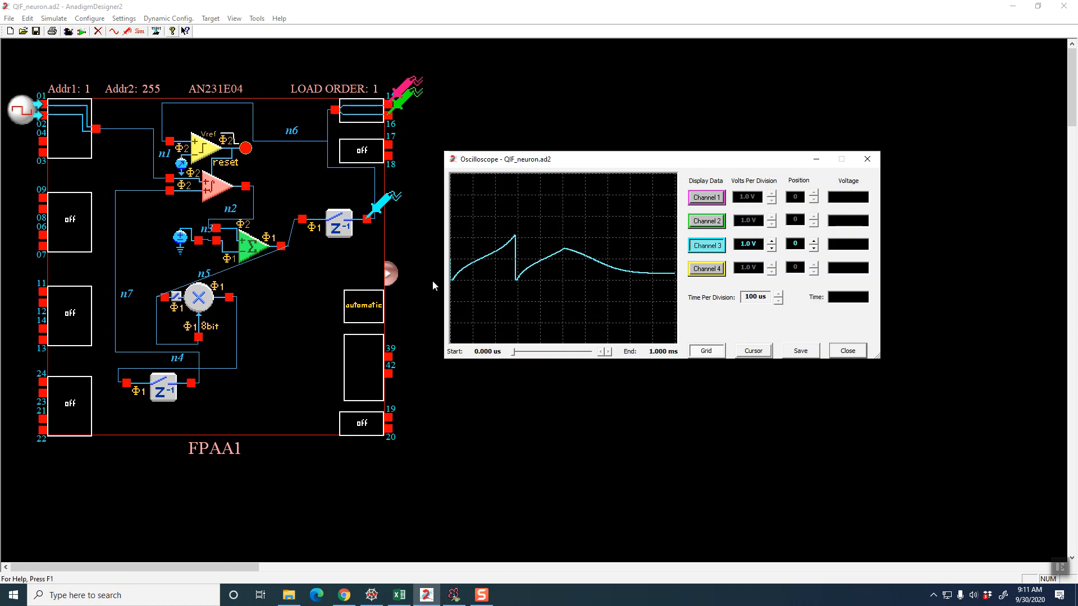
{"action": "left_click", "coordinate": [847, 352]}
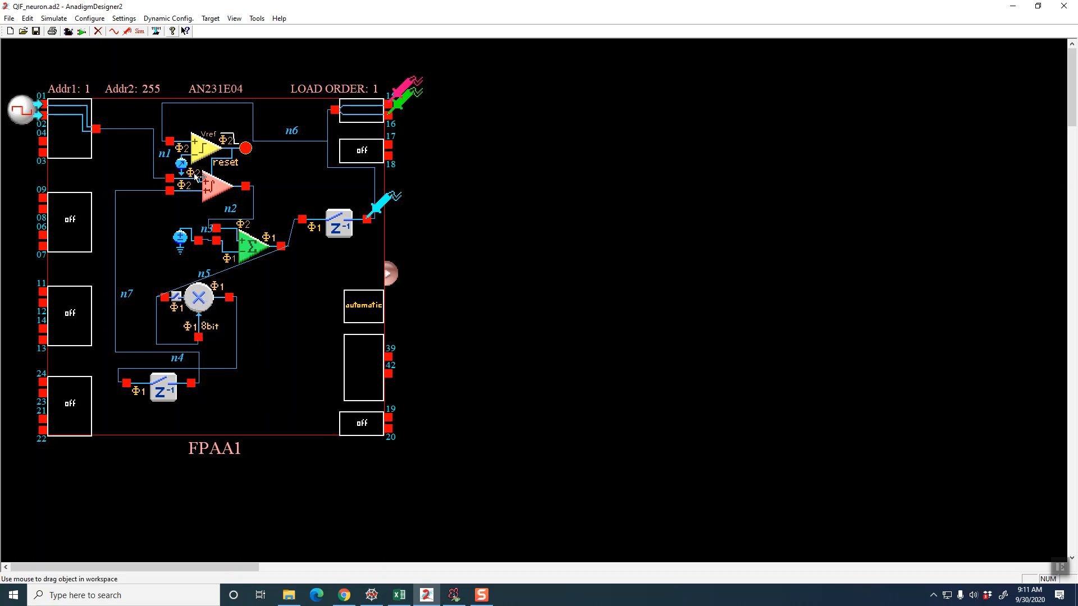
{"action": "mouse_move", "coordinate": [267, 262]}
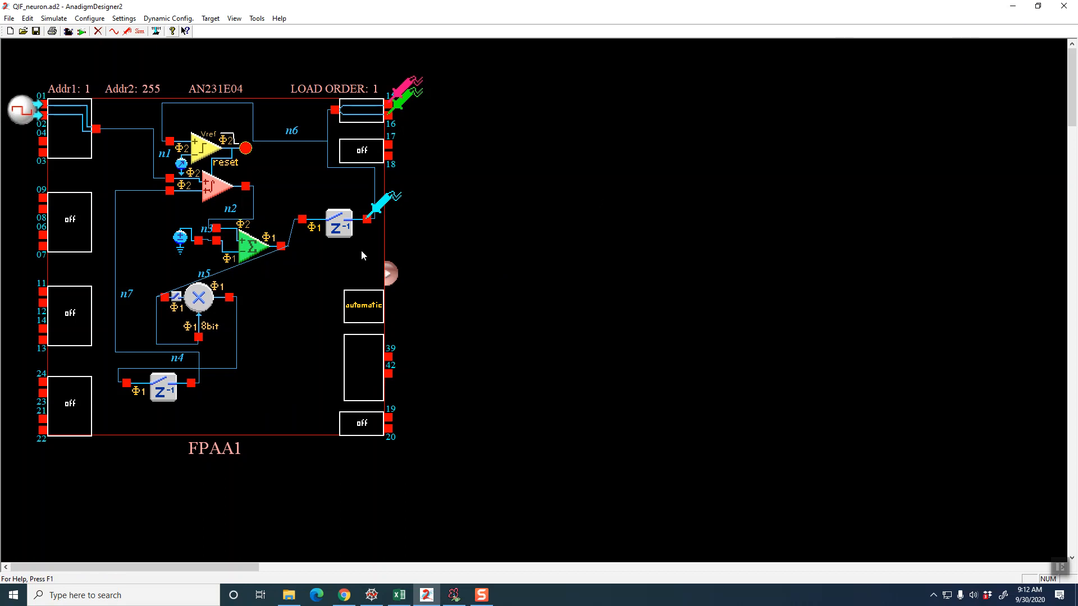
Switch to Chrome, open Anadigm's application notes library and expand its application notes section
{"action": "left_click", "coordinate": [1013, 7]}
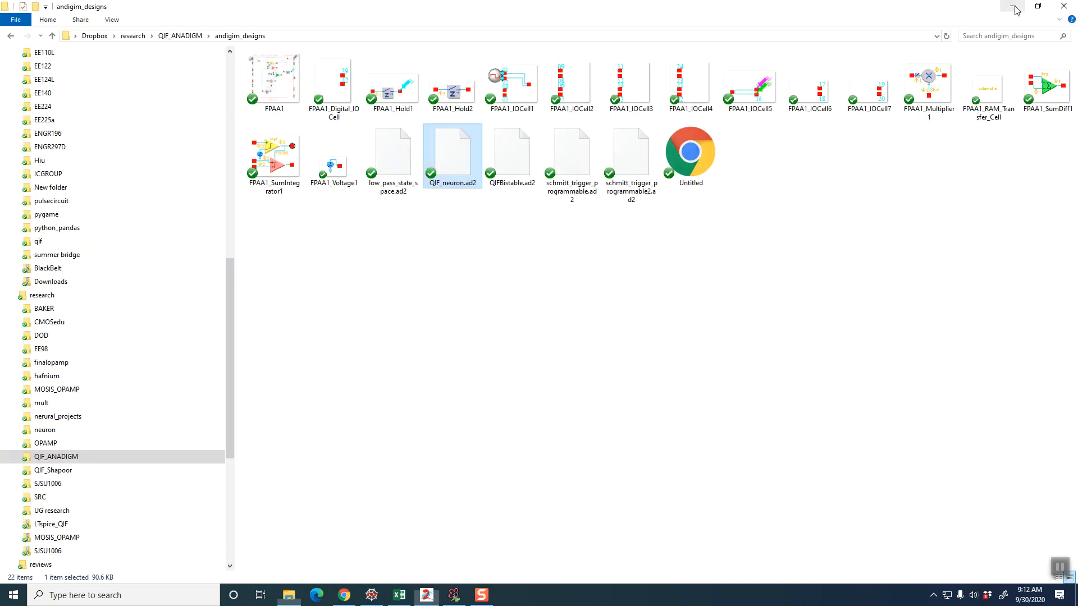
{"action": "left_click", "coordinate": [344, 598]}
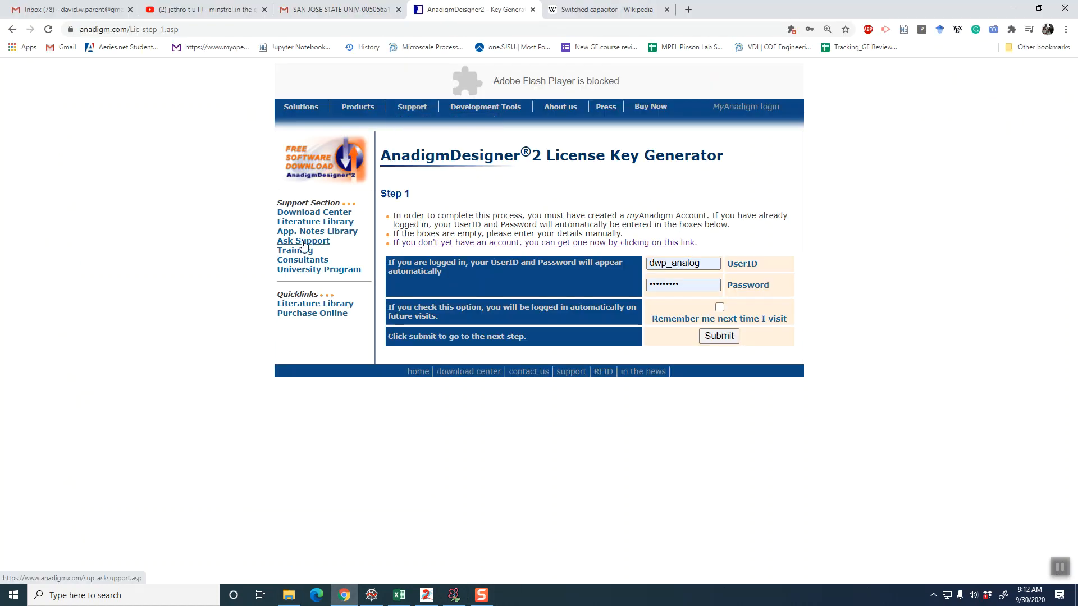
{"action": "left_click", "coordinate": [324, 223]}
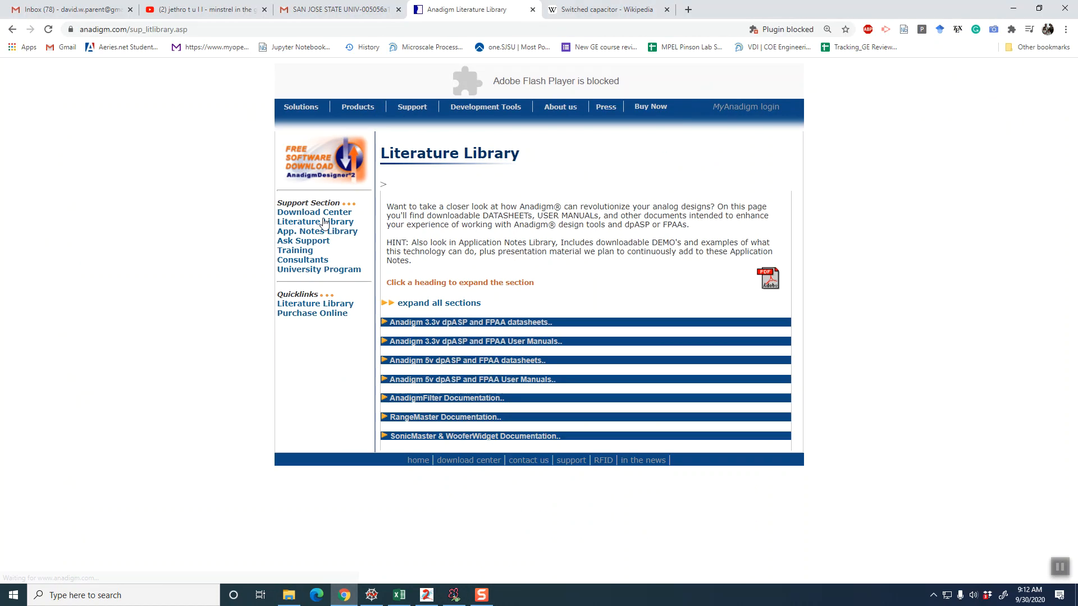
{"action": "left_click", "coordinate": [324, 231]}
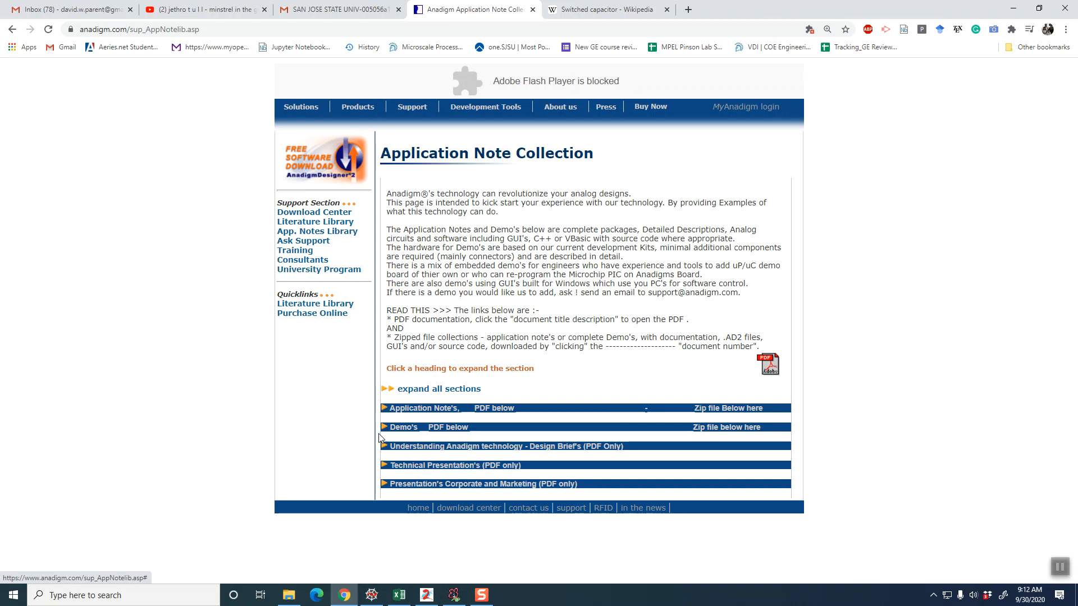
{"action": "left_click", "coordinate": [384, 409]}
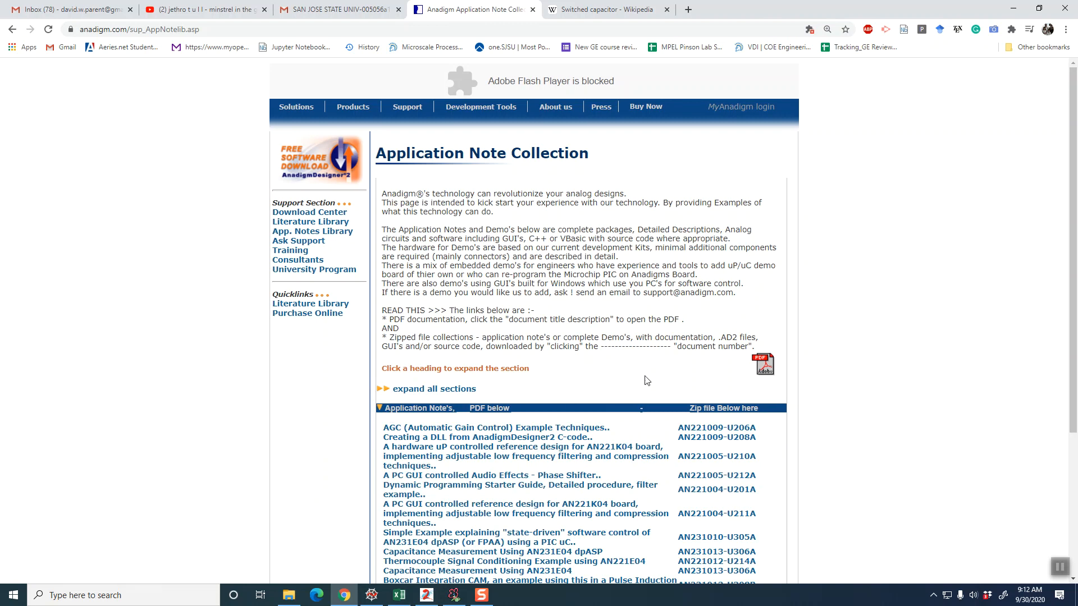
Open the application note "Thermocouple Signal Conditioning Example using AN221E04" and skim its theory and example circuits through Figure 10
{"action": "scroll", "coordinate": [644, 380], "scroll_direction": "down", "scroll_amount": 3}
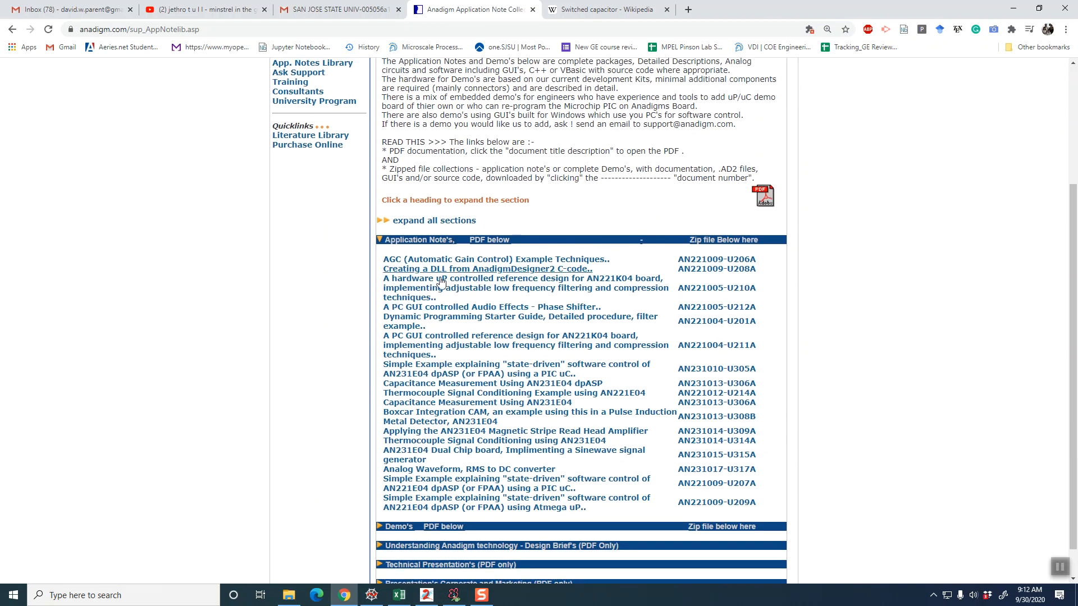
{"action": "left_click", "coordinate": [408, 397]}
{"action": "scroll", "coordinate": [460, 363], "scroll_direction": "down", "scroll_amount": 5}
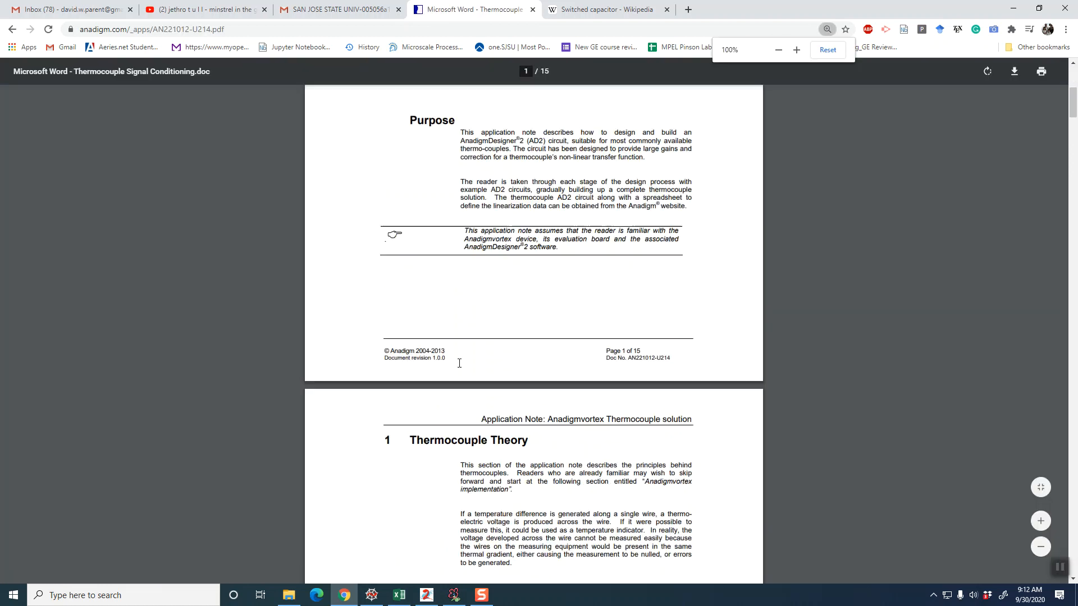
{"action": "scroll", "coordinate": [459, 364], "scroll_direction": "down", "scroll_amount": 20}
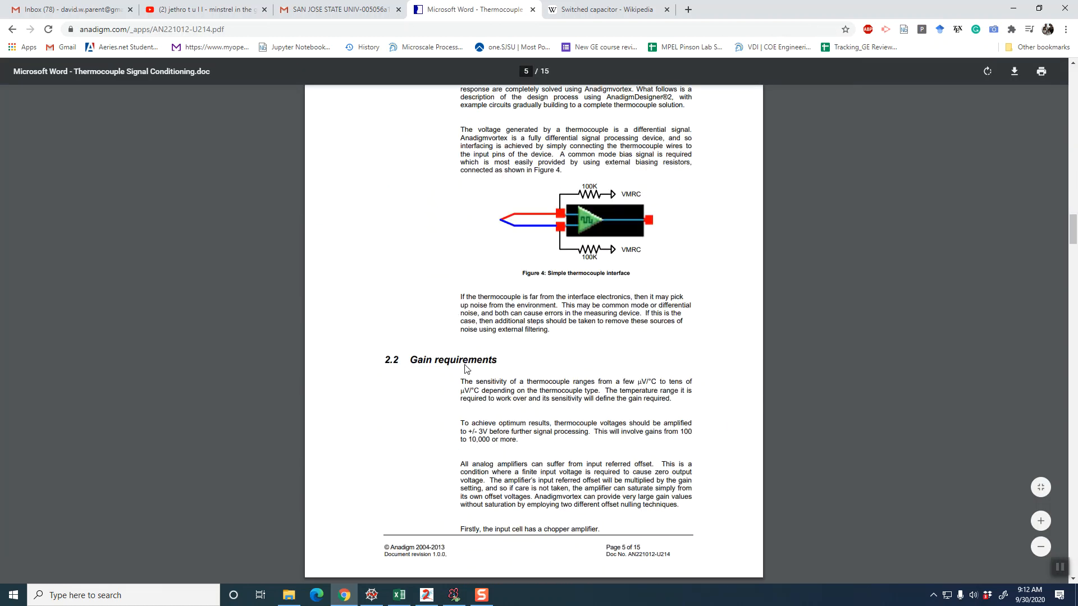
{"action": "scroll", "coordinate": [465, 368], "scroll_direction": "down", "scroll_amount": 10}
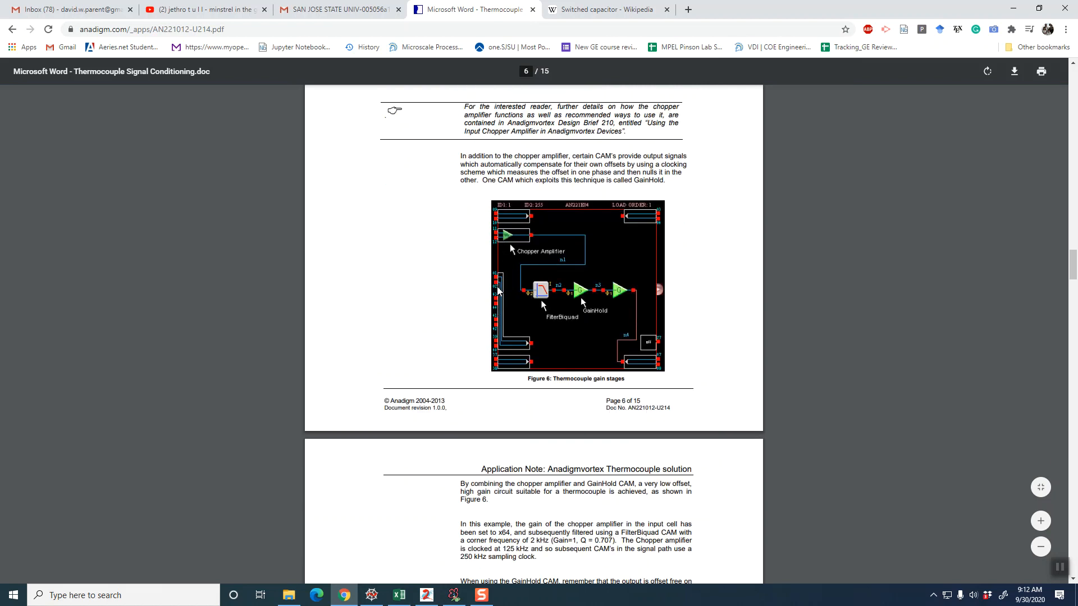
{"action": "scroll", "coordinate": [541, 336], "scroll_direction": "down", "scroll_amount": 20}
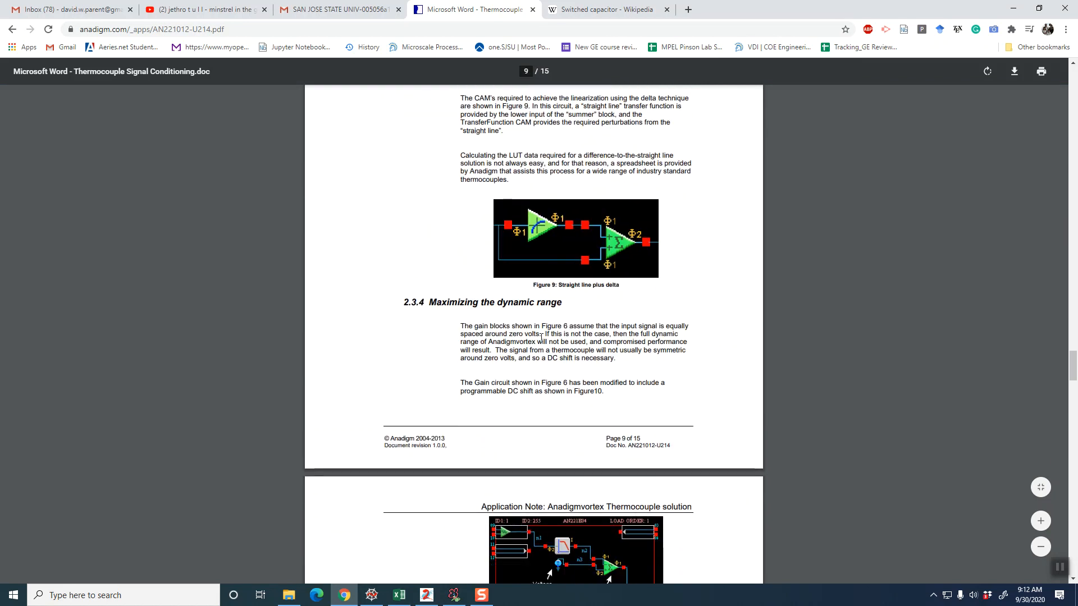
{"action": "scroll", "coordinate": [541, 335], "scroll_direction": "down", "scroll_amount": 8}
{"action": "scroll", "coordinate": [532, 365], "scroll_direction": "up", "scroll_amount": 5}
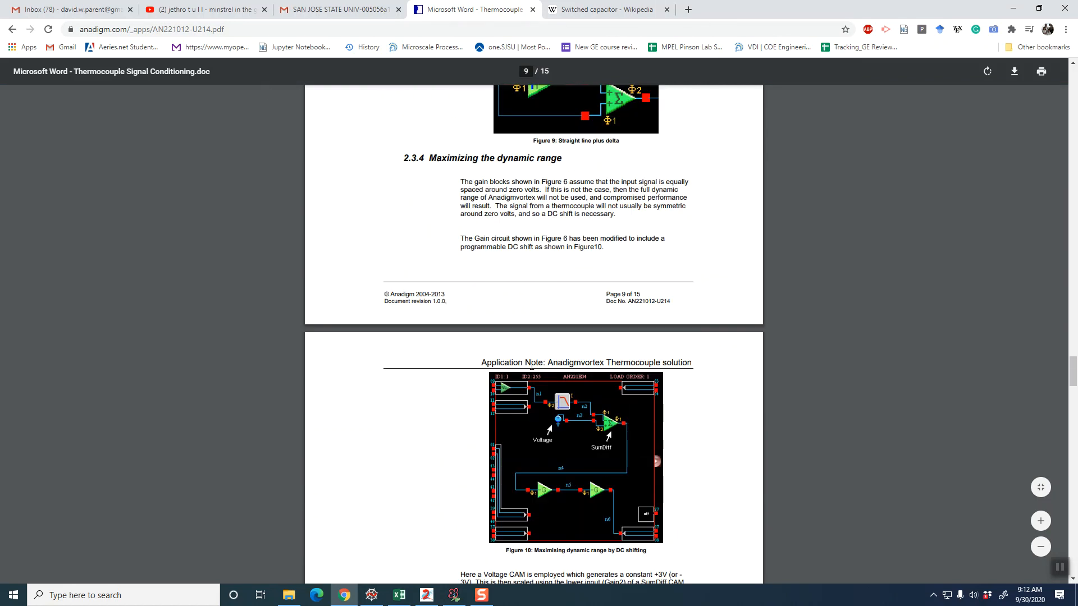
{"action": "left_click", "coordinate": [1060, 568]}
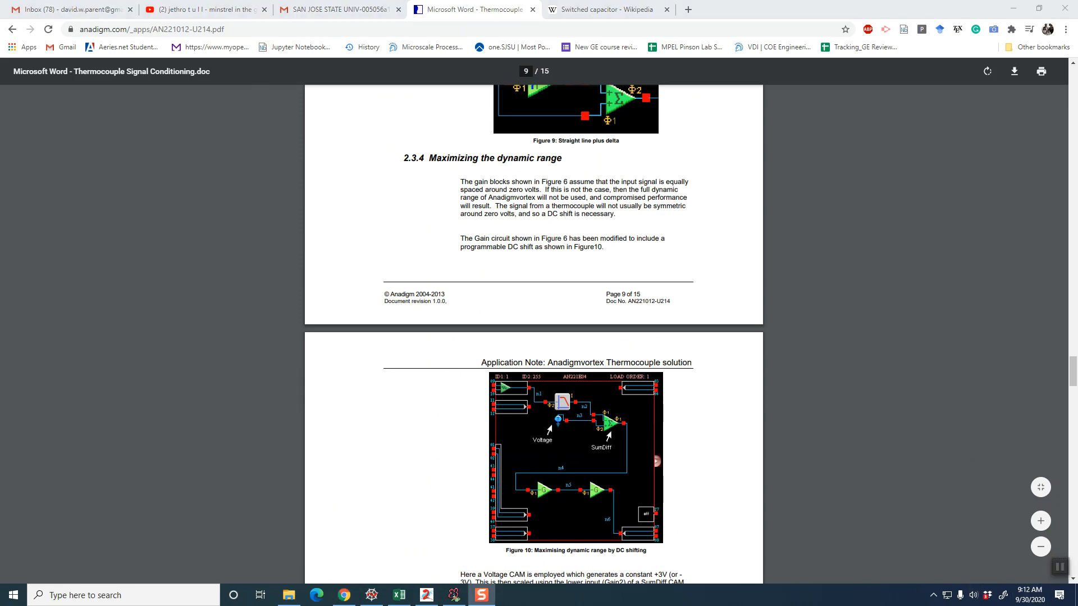